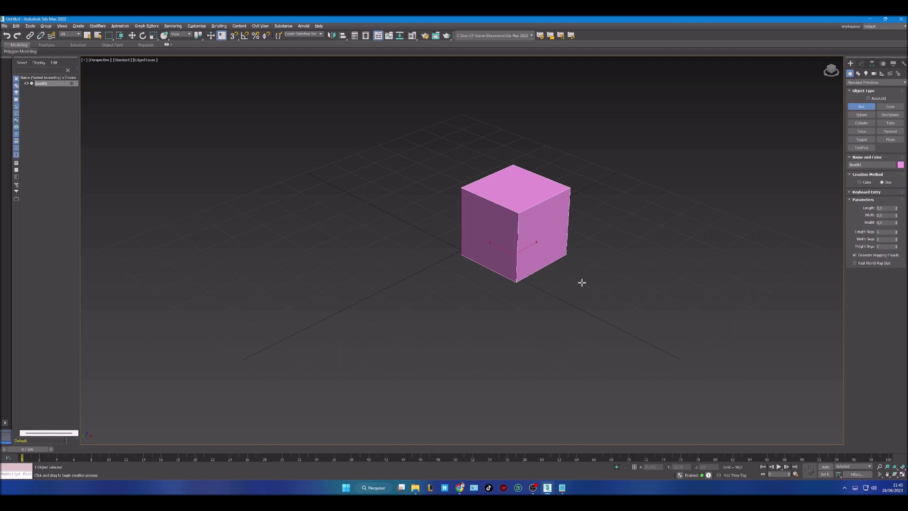
Step: Leave box creation and switch to the Move tool with the pink box selected
{"action": "mouse_move", "coordinate": [534, 296]}
{"action": "middle_mouse_down"}
{"action": "mouse_move", "coordinate": [531, 288]}
{"action": "mouse_move", "coordinate": [529, 306]}
{"action": "mouse_move", "coordinate": [505, 300]}
{"action": "mouse_move", "coordinate": [531, 307]}
{"action": "middle_mouse_up"}
{"action": "key", "text": "w"}
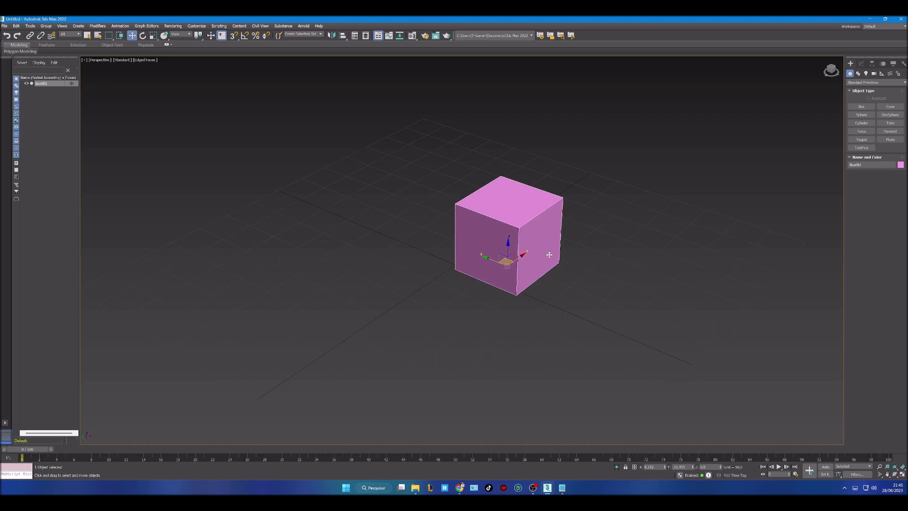
{"action": "middle_click_drag", "start_coordinate": [572, 285], "coordinate": [485, 295]}
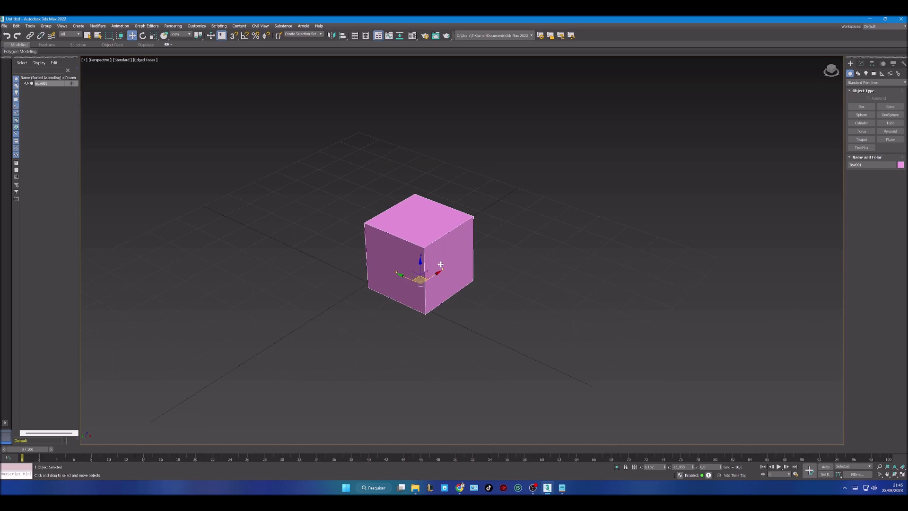
Step: Turn on the Windows Magnifier at 100% and minimise its control window
{"action": "key", "text": "super+plus"}
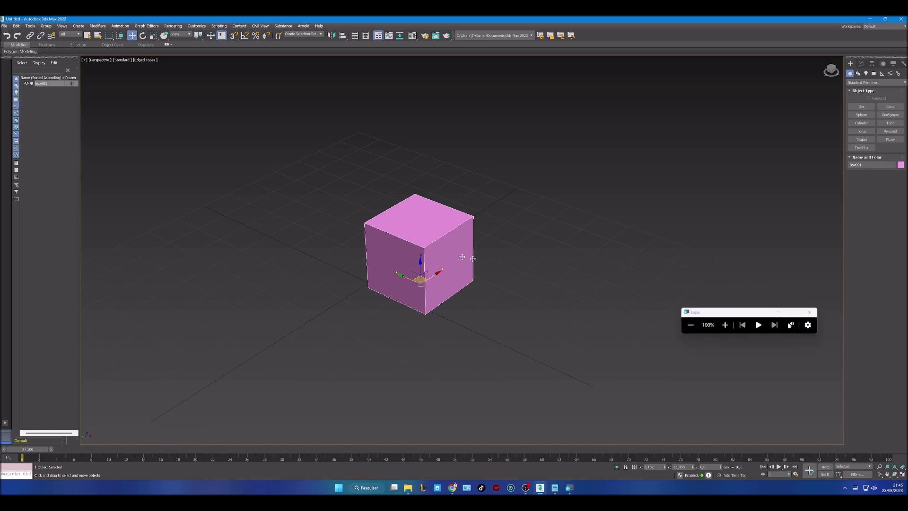
{"action": "left_click", "coordinate": [778, 312]}
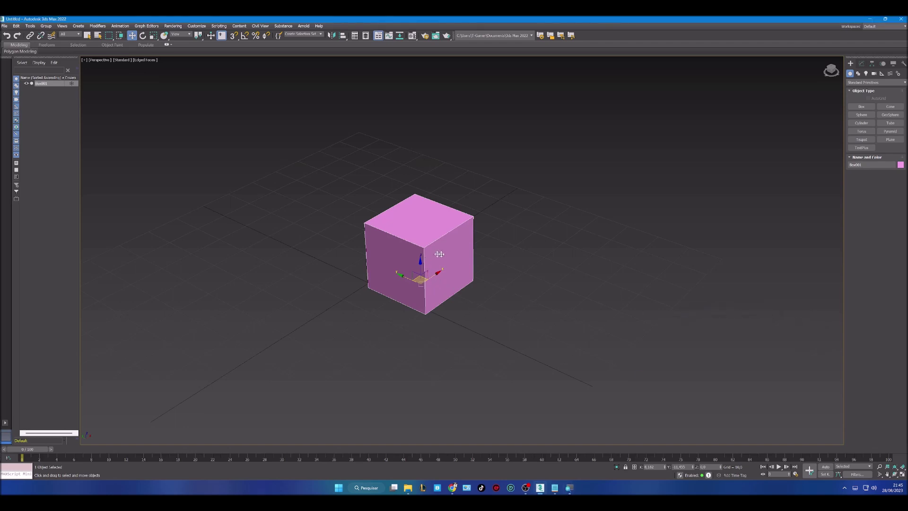
{"action": "middle_click_drag", "start_coordinate": [443, 252], "coordinate": [446, 263]}
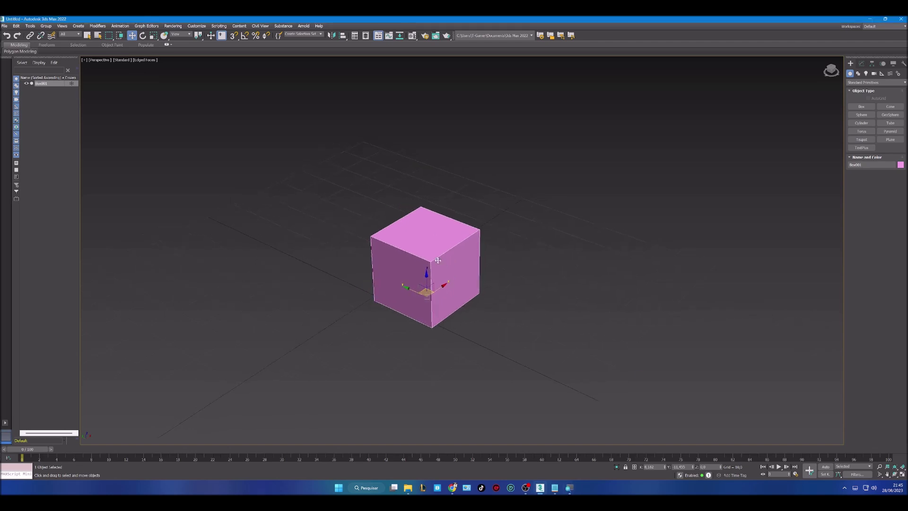
Step: Convert the box to an Editable Poly
{"action": "right_click", "coordinate": [410, 266]}
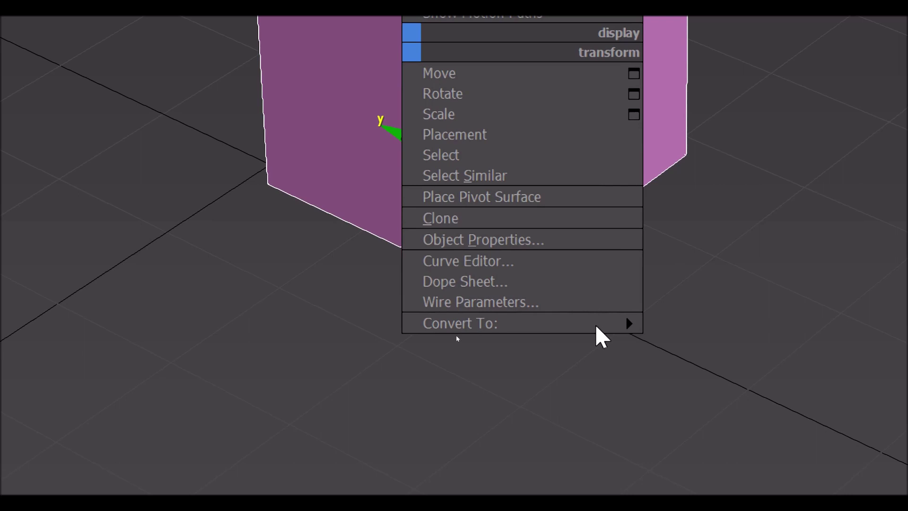
{"action": "left_click", "coordinate": [628, 325]}
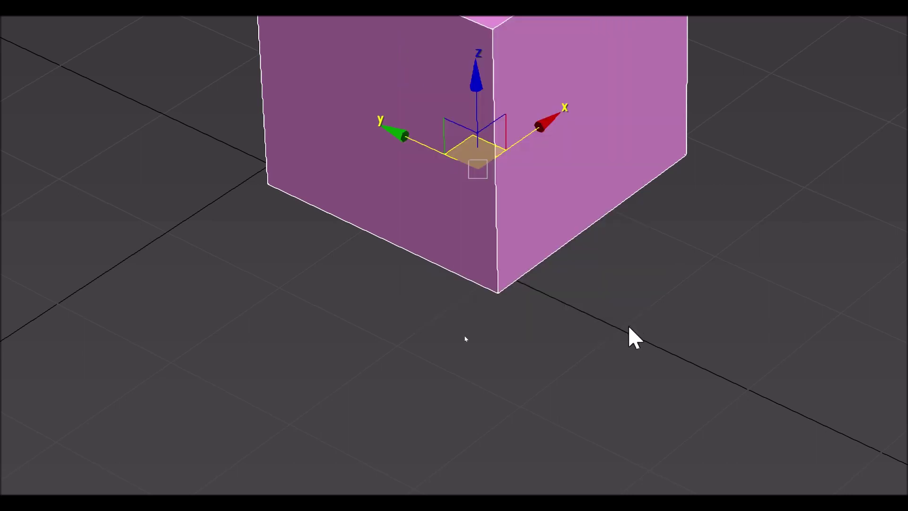
{"action": "right_click", "coordinate": [407, 191]}
{"action": "mouse_move", "coordinate": [574, 441]}
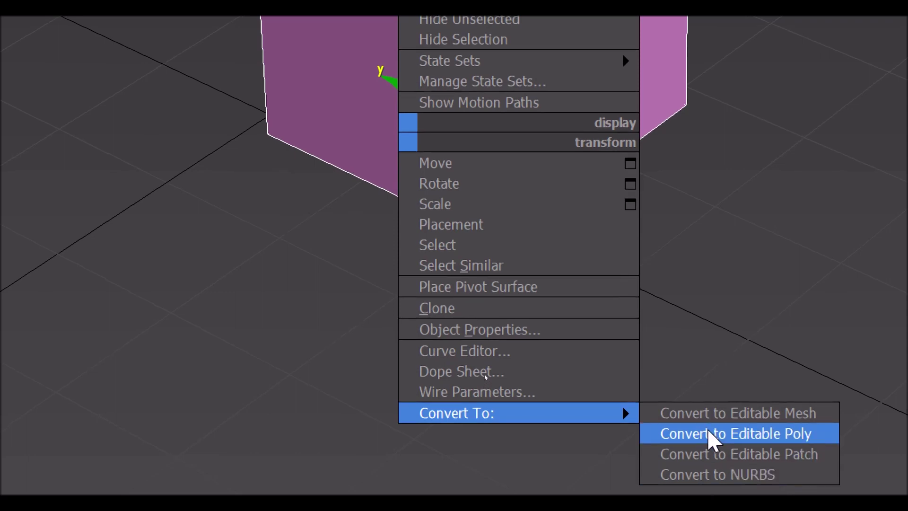
{"action": "left_click", "coordinate": [709, 433]}
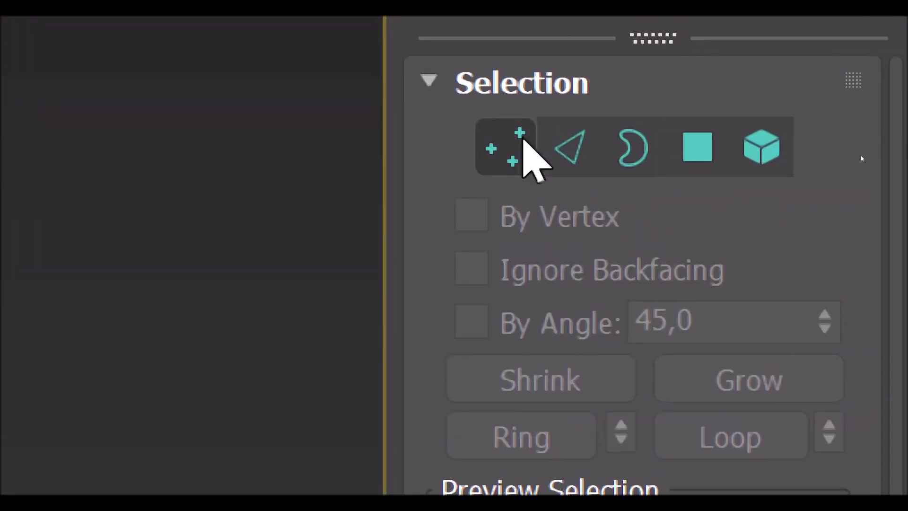
Step: Go through the box's Vertex, Edge, Border and Polygon sub-object selection levels
{"action": "left_click", "coordinate": [523, 138]}
{"action": "left_click", "coordinate": [576, 142]}
{"action": "left_click", "coordinate": [576, 142]}
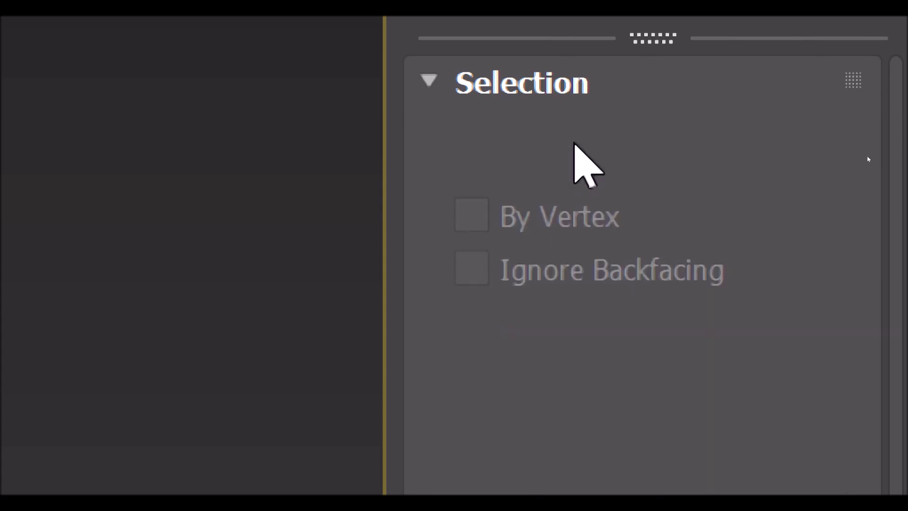
{"action": "left_click", "coordinate": [569, 177]}
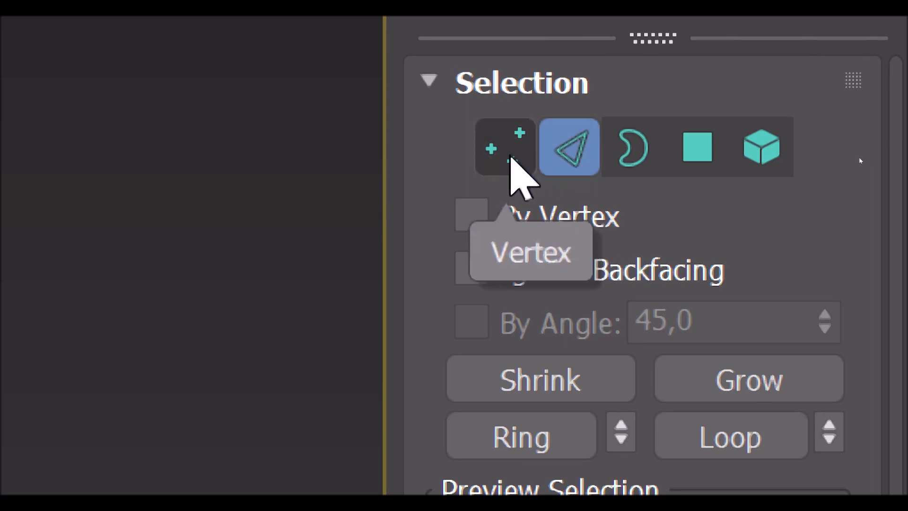
{"action": "left_click", "coordinate": [510, 157]}
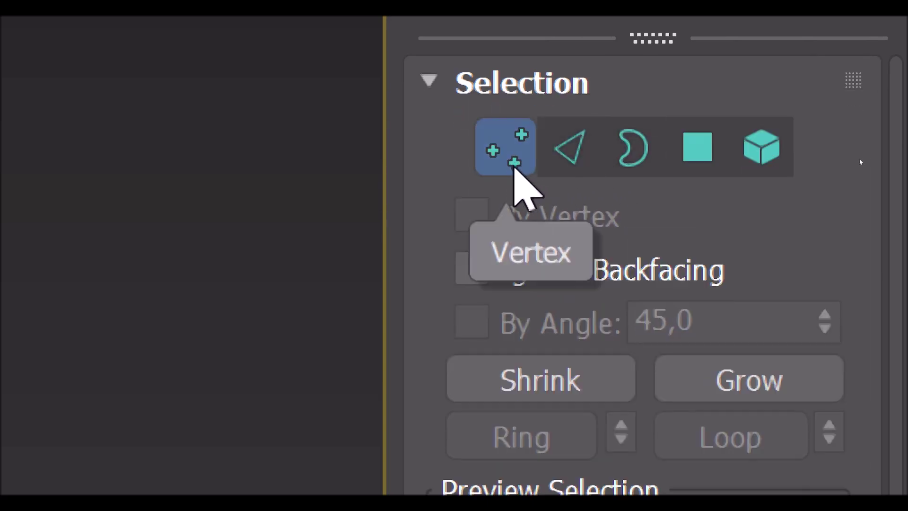
{"action": "left_click", "coordinate": [640, 167]}
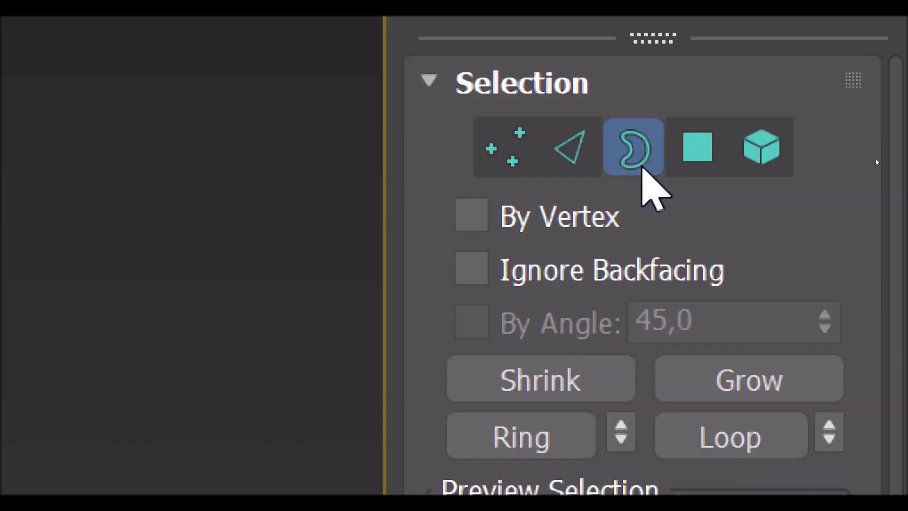
{"action": "left_click", "coordinate": [721, 151]}
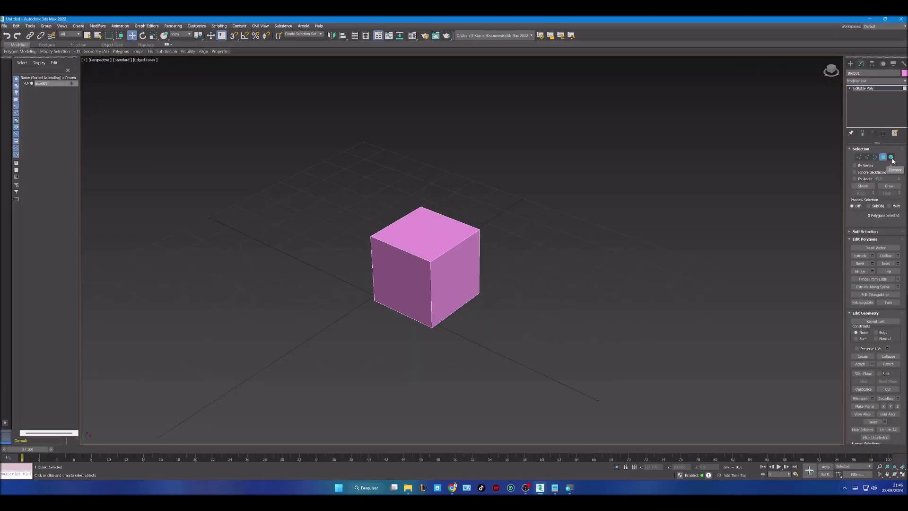
Step: At Vertex level, select the box's front top corner vertex and try moving it vertically
{"action": "left_click", "coordinate": [859, 157]}
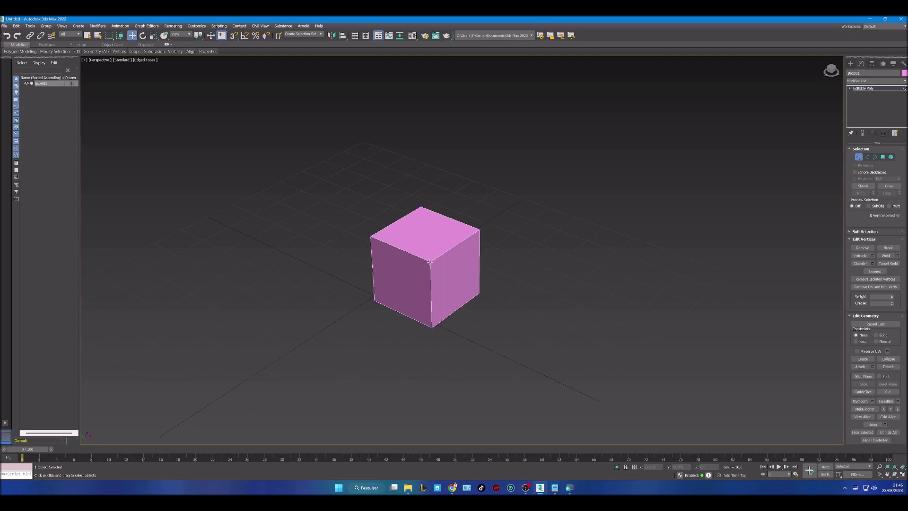
{"action": "left_click", "coordinate": [429, 261]}
{"action": "mouse_move", "coordinate": [430, 250]}
{"action": "left_mouse_down"}
{"action": "mouse_move", "coordinate": [429, 226]}
{"action": "mouse_move", "coordinate": [430, 272]}
{"action": "mouse_move", "coordinate": [428, 244]}
{"action": "mouse_move", "coordinate": [430, 260]}
{"action": "left_mouse_up"}
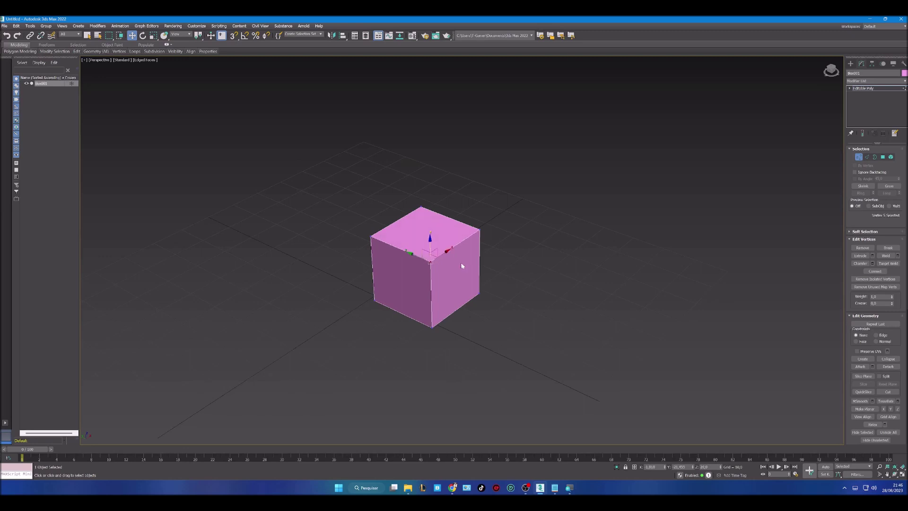
{"action": "middle_click_drag", "start_coordinate": [469, 271], "coordinate": [438, 255], "text": "alt"}
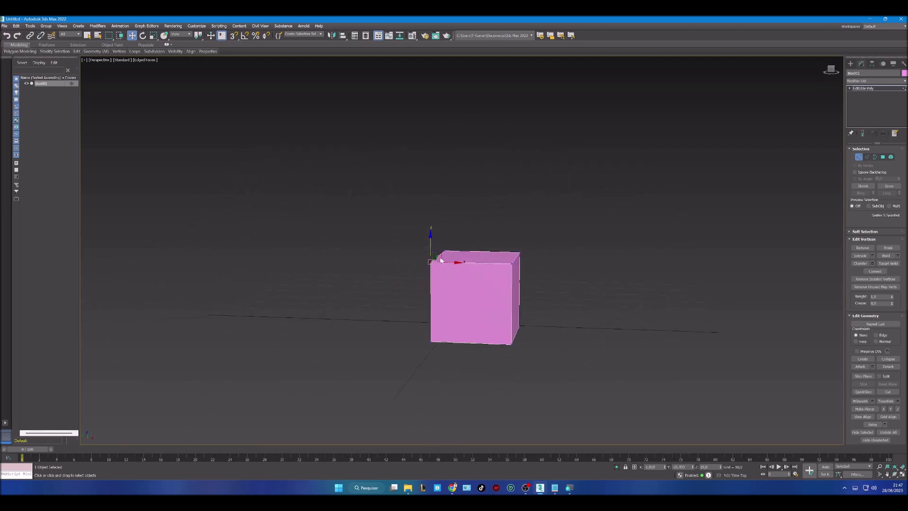
{"action": "mouse_move", "coordinate": [431, 250]}
{"action": "left_mouse_down"}
{"action": "mouse_move", "coordinate": [432, 227]}
{"action": "mouse_move", "coordinate": [437, 278]}
{"action": "mouse_move", "coordinate": [440, 251]}
{"action": "left_mouse_up"}
{"action": "mouse_move", "coordinate": [470, 287]}
{"action": "middle_mouse_down", "text": "alt"}
{"action": "mouse_move", "coordinate": [461, 296]}
{"action": "mouse_move", "coordinate": [491, 295]}
{"action": "mouse_move", "coordinate": [495, 304]}
{"action": "mouse_move", "coordinate": [471, 299]}
{"action": "middle_mouse_up", "text": "alt"}
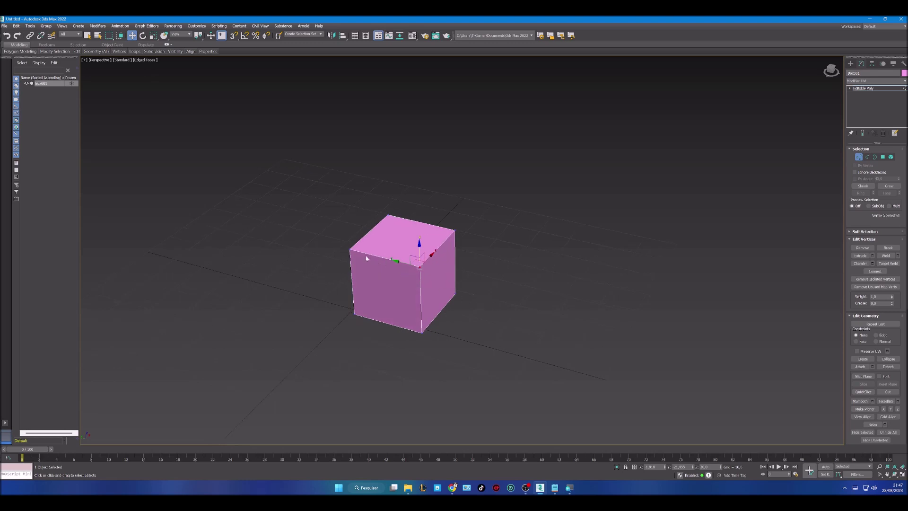
Step: Try moving the neighbouring top corner vertex outward from the box and undo the move
{"action": "left_click", "coordinate": [350, 249]}
{"action": "left_click_drag", "start_coordinate": [332, 246], "coordinate": [277, 237]}
{"action": "key", "text": "ctrl+z"}
Step: At Edge level, select the front top edge of the box and try moving it
{"action": "left_click", "coordinate": [866, 157]}
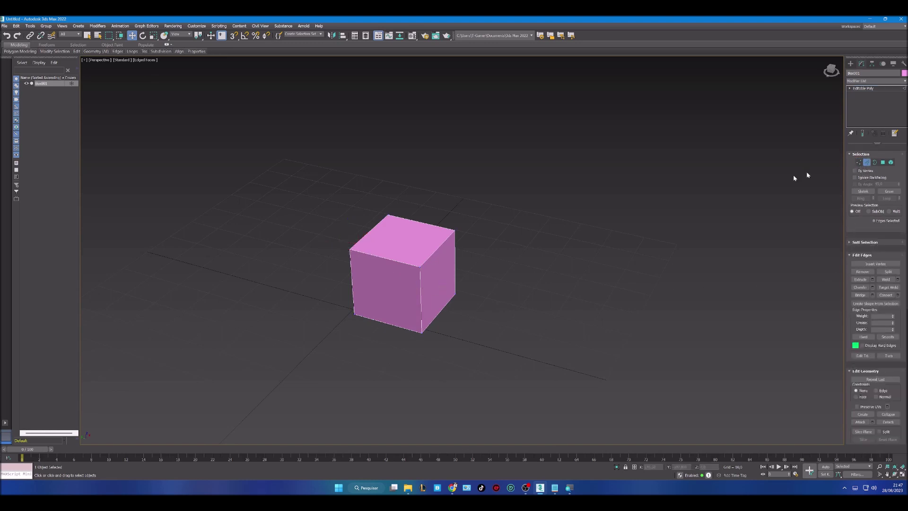
{"action": "left_click", "coordinate": [382, 259]}
{"action": "mouse_move", "coordinate": [382, 242]}
{"action": "left_mouse_down"}
{"action": "mouse_move", "coordinate": [381, 228]}
{"action": "mouse_move", "coordinate": [393, 272]}
{"action": "mouse_move", "coordinate": [394, 247]}
{"action": "left_mouse_up"}
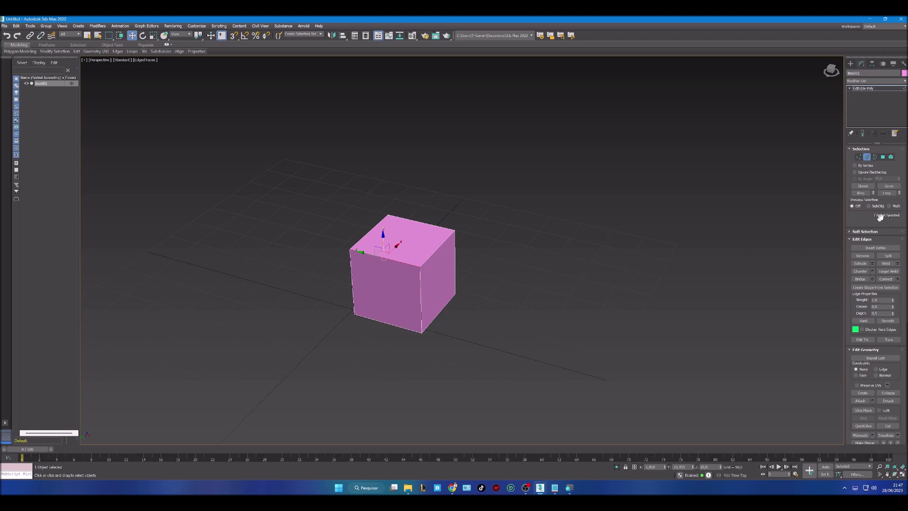
Step: At Polygon level, select individual faces of the box, try lowering the top face and cancel the move
{"action": "left_click", "coordinate": [883, 157]}
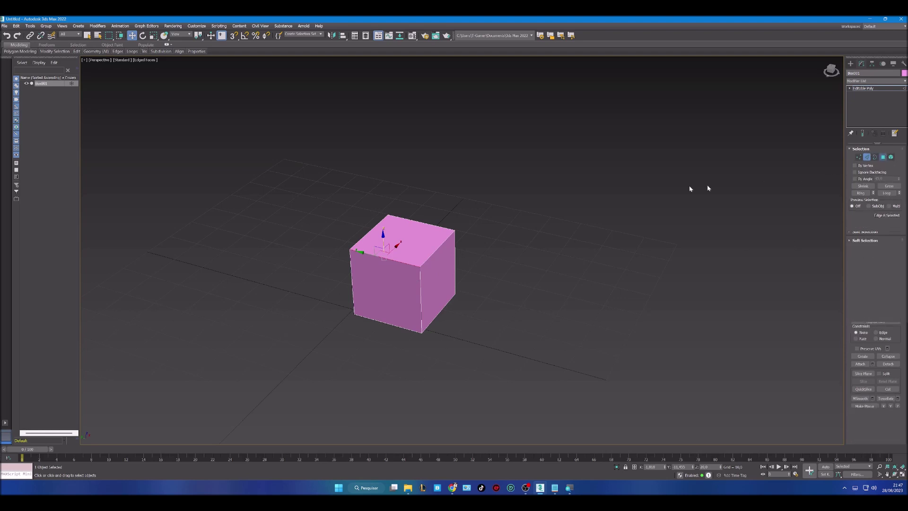
{"action": "left_click", "coordinate": [380, 283]}
{"action": "left_click", "coordinate": [405, 255]}
{"action": "left_click", "coordinate": [432, 271]}
{"action": "left_click", "coordinate": [410, 258]}
{"action": "left_click_drag", "start_coordinate": [402, 233], "coordinate": [409, 263]}
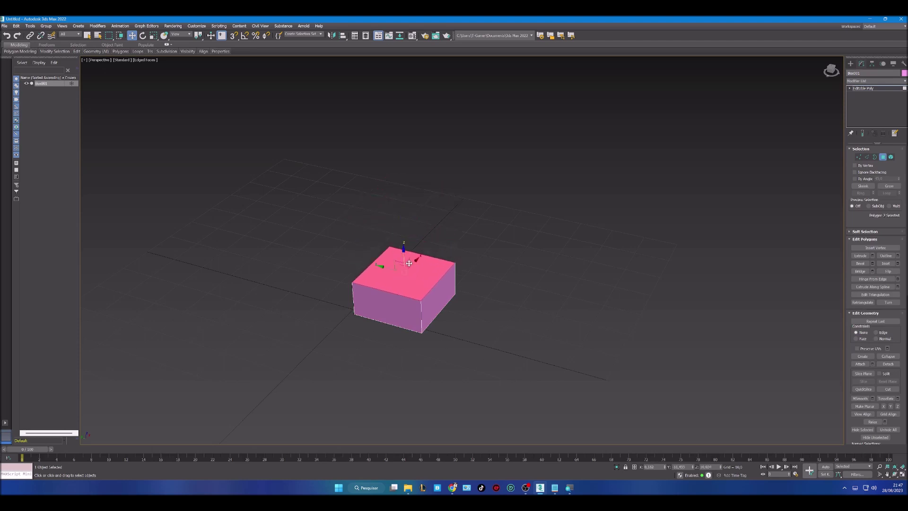
{"action": "right_click", "coordinate": [409, 263]}
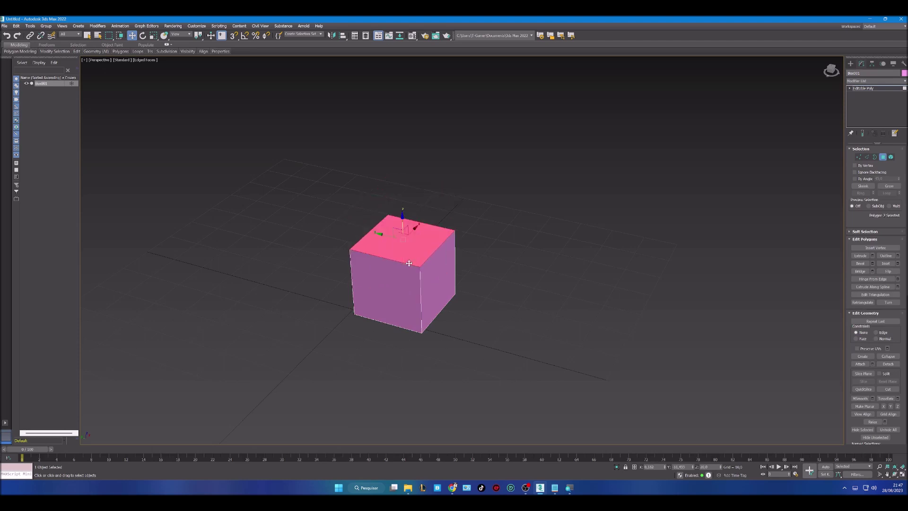
Step: Delete the front polygon of the box to leave that side open
{"action": "left_click", "coordinate": [409, 287]}
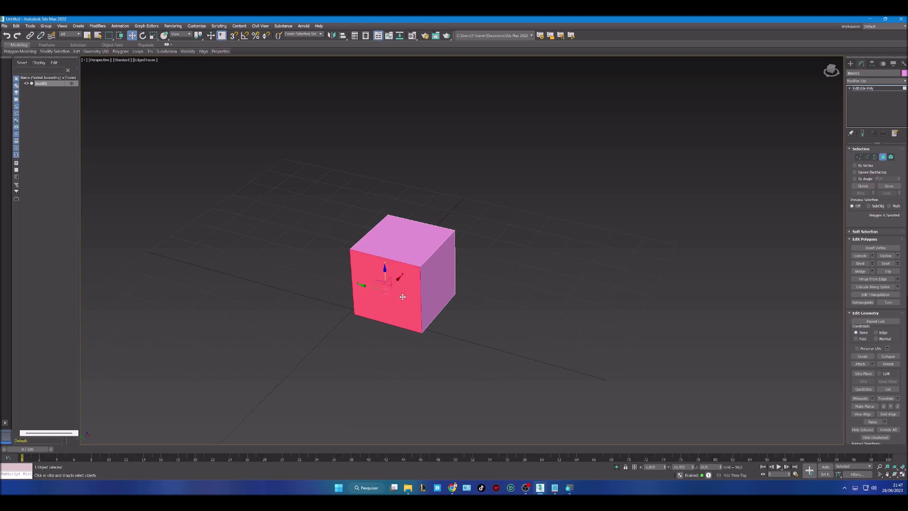
{"action": "key", "text": "Delete"}
{"action": "middle_click_drag", "start_coordinate": [402, 297], "coordinate": [431, 299], "text": "alt"}
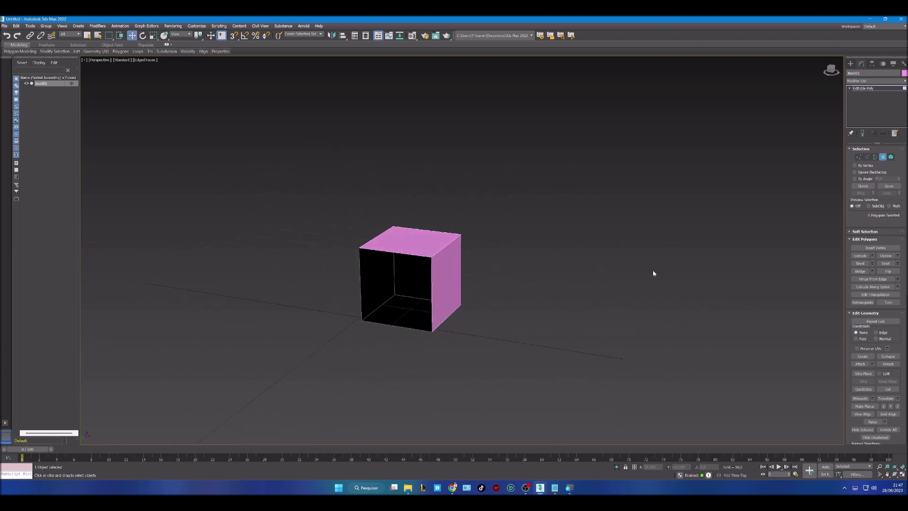
Step: At Border level, select the border of the open side, try moving it in different directions and undo the moves
{"action": "left_click", "coordinate": [874, 158]}
{"action": "left_click", "coordinate": [361, 278]}
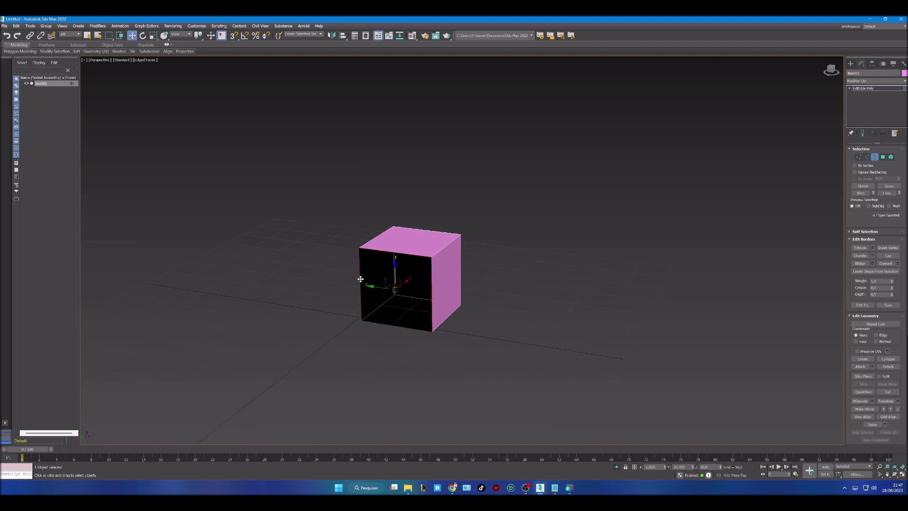
{"action": "mouse_move", "coordinate": [437, 302]}
{"action": "middle_mouse_down", "text": "alt"}
{"action": "mouse_move", "coordinate": [442, 325]}
{"action": "mouse_move", "coordinate": [446, 312]}
{"action": "middle_mouse_up", "text": "alt"}
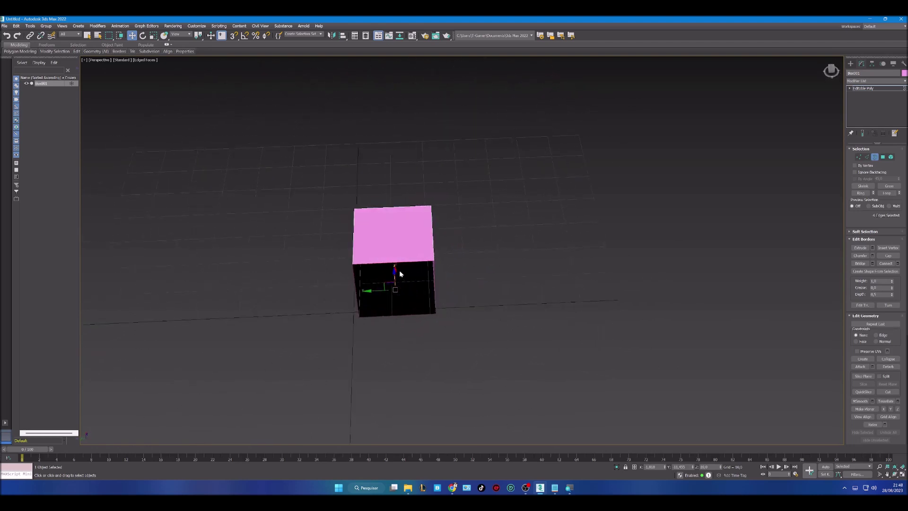
{"action": "middle_click_drag", "start_coordinate": [435, 280], "coordinate": [411, 279], "text": "alt"}
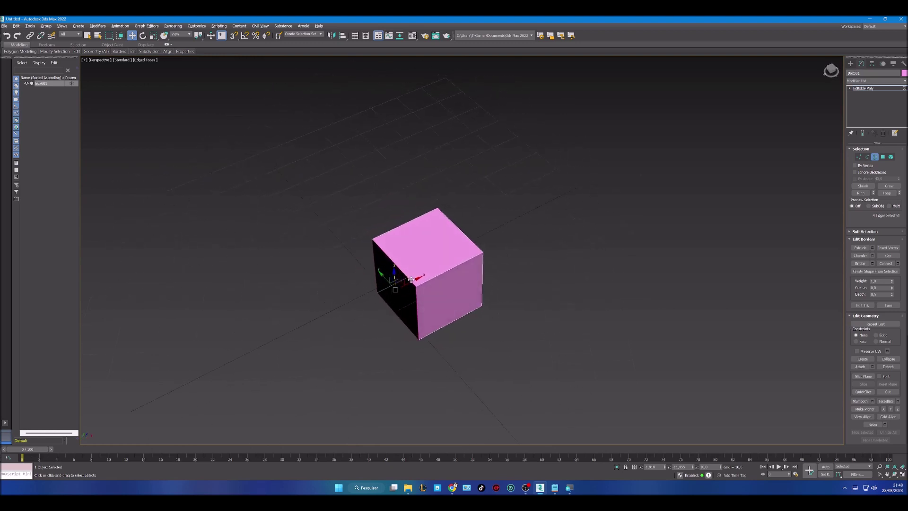
{"action": "mouse_move", "coordinate": [411, 280]}
{"action": "left_mouse_down"}
{"action": "mouse_move", "coordinate": [376, 303]}
{"action": "mouse_move", "coordinate": [424, 284]}
{"action": "left_mouse_up"}
{"action": "key", "text": "ctrl+z"}
{"action": "mouse_move", "coordinate": [394, 273]}
{"action": "left_mouse_down"}
{"action": "mouse_move", "coordinate": [396, 251]}
{"action": "mouse_move", "coordinate": [396, 283]}
{"action": "left_mouse_up"}
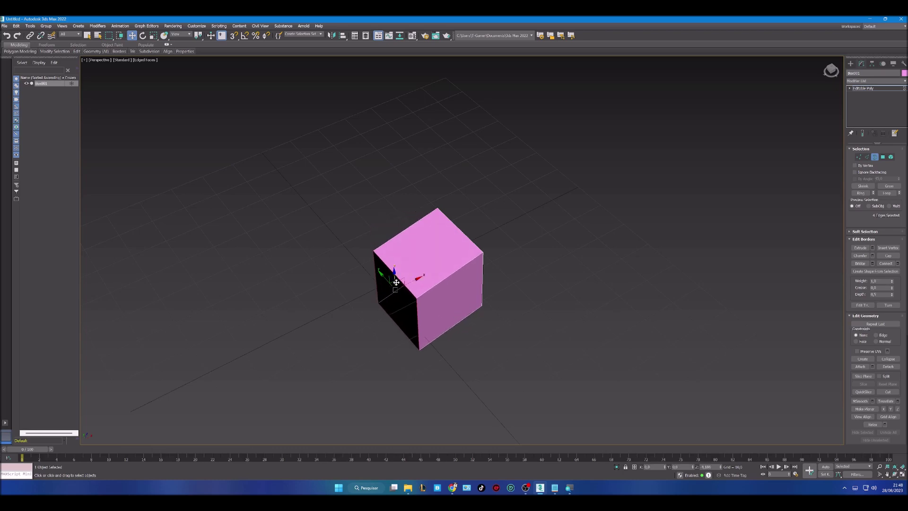
{"action": "key", "text": "ctrl+z"}
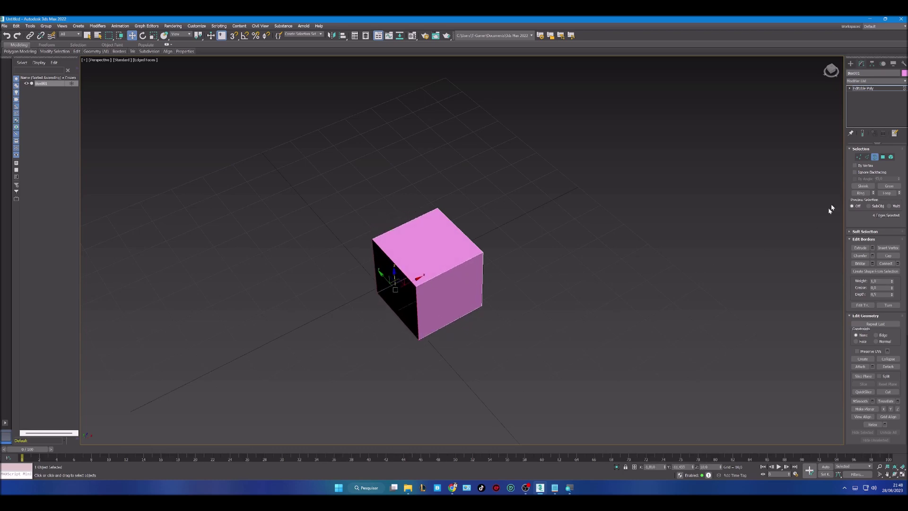
Step: At Element level, select the whole open box and inspect the selection around the opening
{"action": "left_click", "coordinate": [891, 156]}
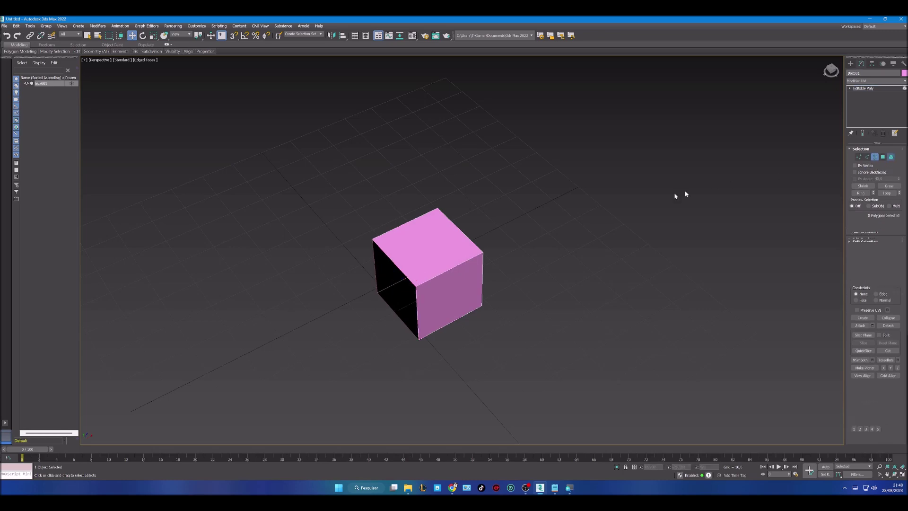
{"action": "left_click", "coordinate": [428, 254]}
{"action": "mouse_move", "coordinate": [466, 285]}
{"action": "middle_mouse_down", "text": "alt"}
{"action": "mouse_move", "coordinate": [459, 288]}
{"action": "mouse_move", "coordinate": [527, 274]}
{"action": "mouse_move", "coordinate": [498, 263]}
{"action": "mouse_move", "coordinate": [463, 278]}
{"action": "mouse_move", "coordinate": [484, 269]}
{"action": "mouse_move", "coordinate": [473, 274]}
{"action": "middle_mouse_up", "text": "alt"}
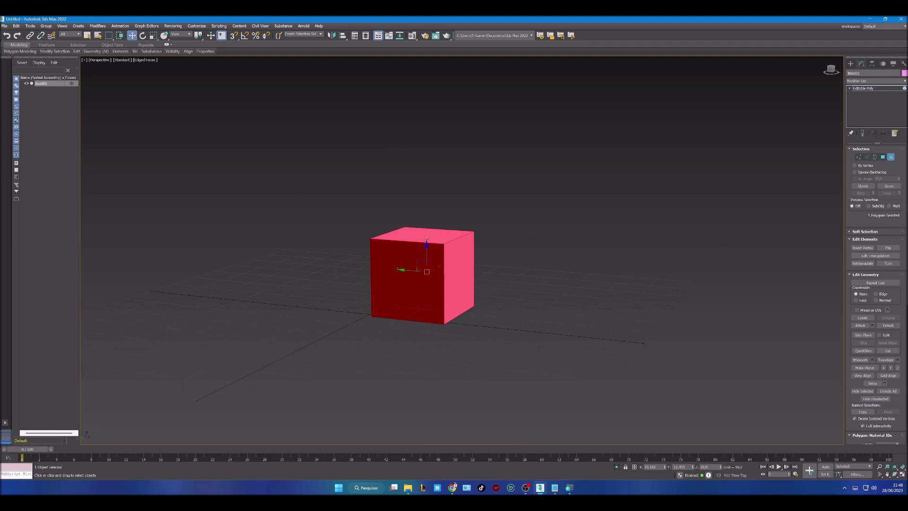
Step: At Vertex level, move one upper corner vertex of the opening inward along the Y axis to slant that side
{"action": "left_click", "coordinate": [858, 157]}
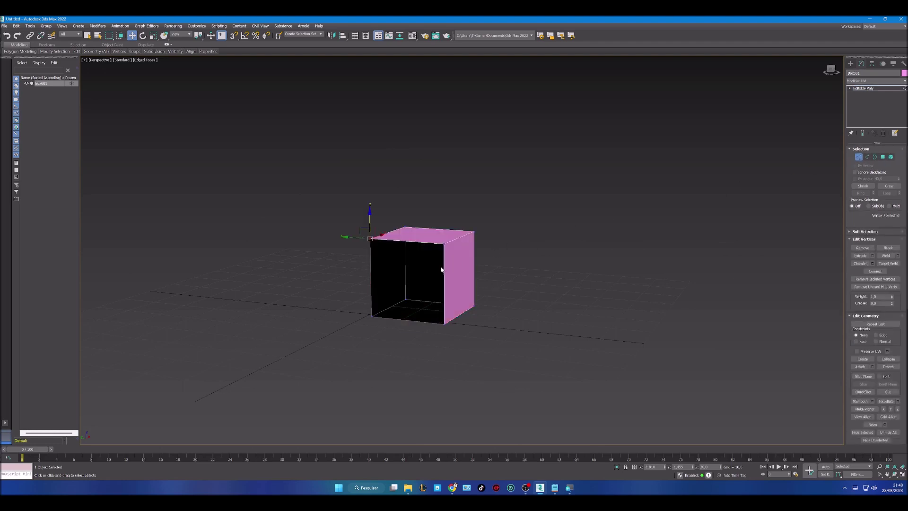
{"action": "mouse_move", "coordinate": [463, 266]}
{"action": "middle_mouse_down", "text": "alt"}
{"action": "mouse_move", "coordinate": [470, 290]}
{"action": "mouse_move", "coordinate": [478, 276]}
{"action": "mouse_move", "coordinate": [468, 259]}
{"action": "middle_mouse_up", "text": "alt"}
{"action": "left_click", "coordinate": [463, 244]}
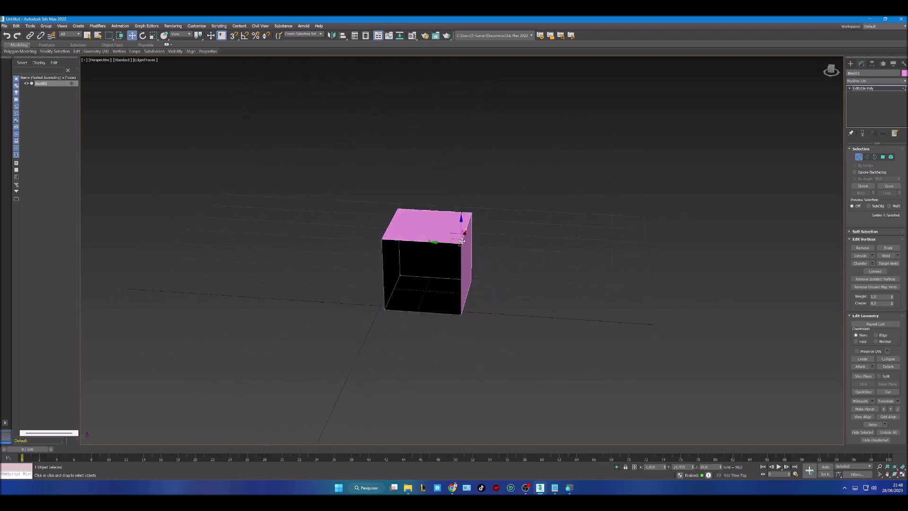
{"action": "left_click_drag", "start_coordinate": [446, 243], "coordinate": [414, 244]}
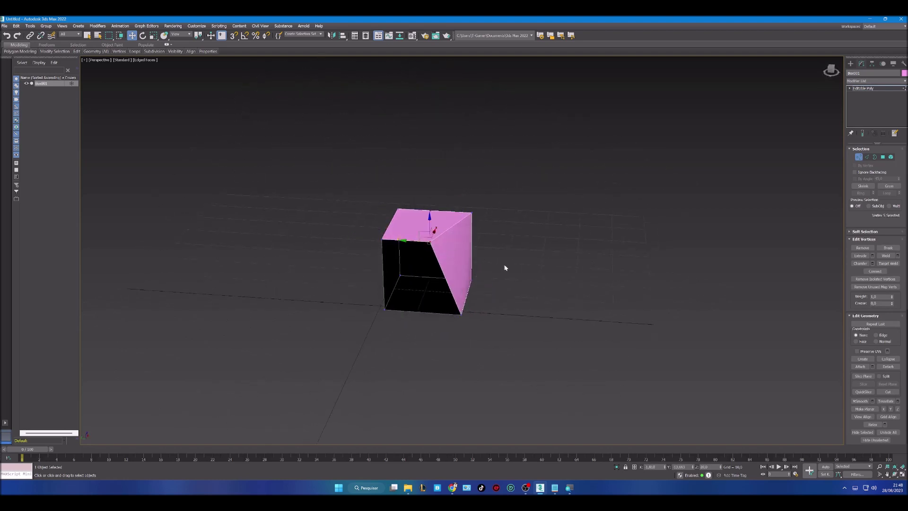
Step: Undo the last vertex move and cap the border of the box's open side with a new polygon
{"action": "key", "text": "ctrl+z"}
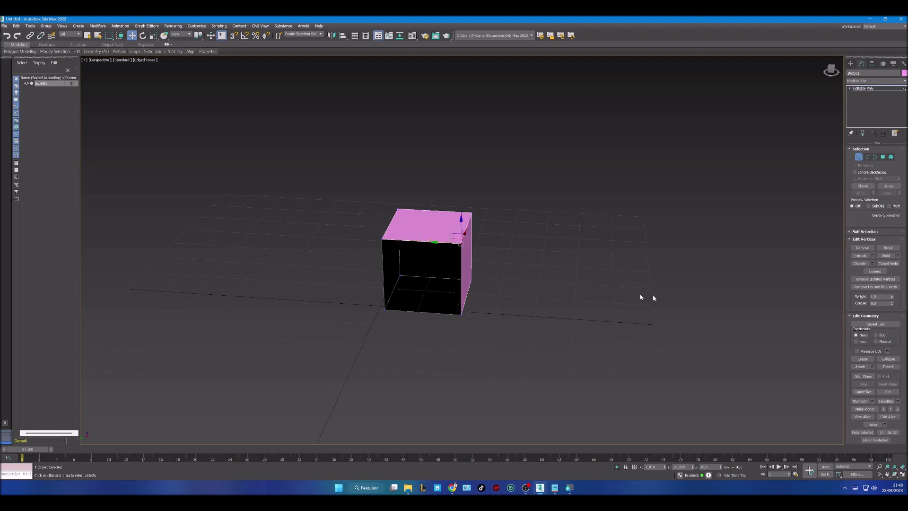
{"action": "left_click", "coordinate": [875, 156]}
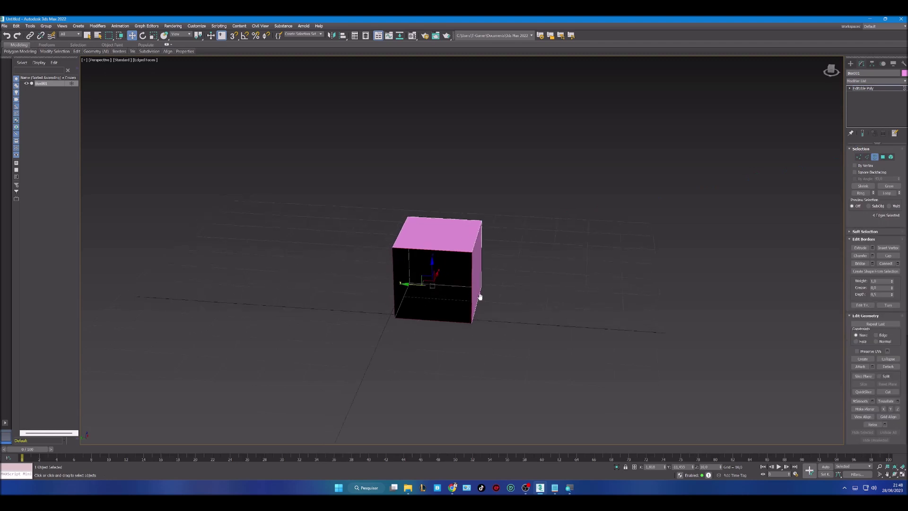
{"action": "middle_click_drag", "start_coordinate": [446, 296], "coordinate": [473, 282], "text": "alt"}
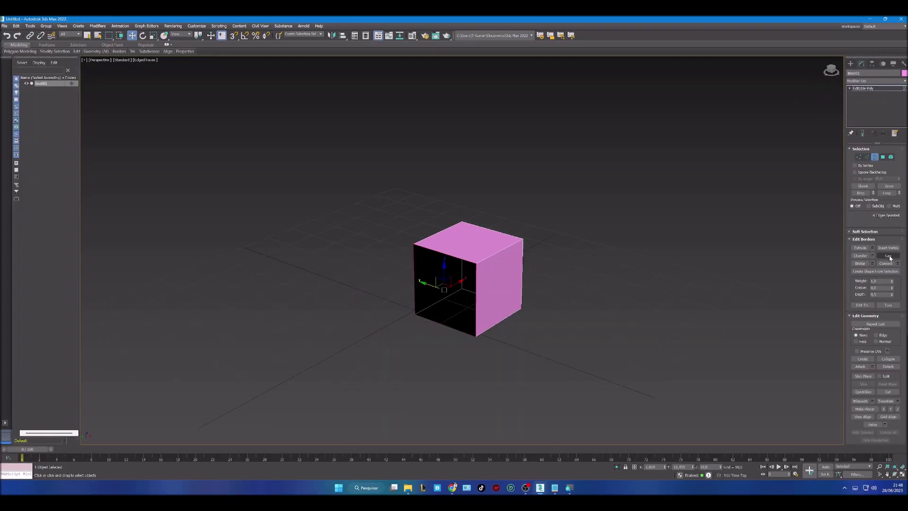
{"action": "left_click", "coordinate": [888, 256]}
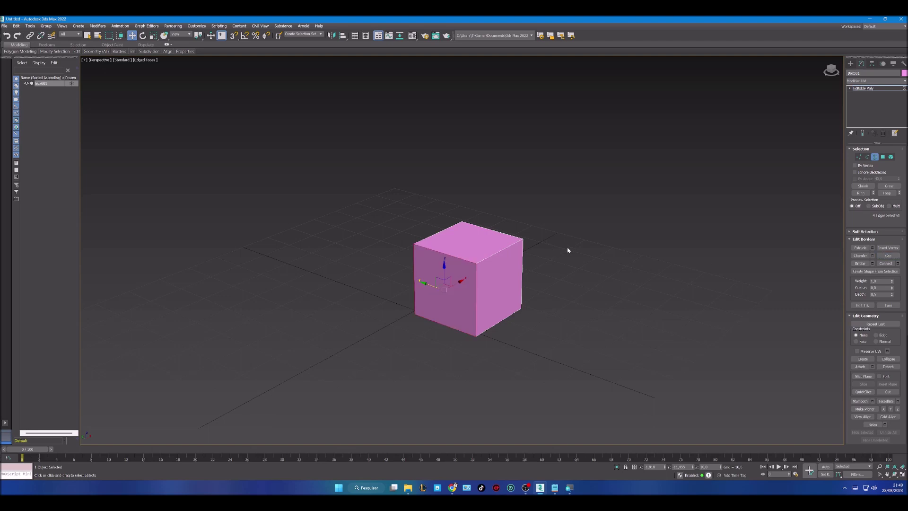
{"action": "mouse_move", "coordinate": [514, 281]}
{"action": "middle_mouse_down", "text": "alt"}
{"action": "mouse_move", "coordinate": [498, 292]}
{"action": "mouse_move", "coordinate": [572, 279]}
{"action": "mouse_move", "coordinate": [558, 262]}
{"action": "mouse_move", "coordinate": [504, 264]}
{"action": "mouse_move", "coordinate": [421, 288]}
{"action": "mouse_move", "coordinate": [541, 282]}
{"action": "mouse_move", "coordinate": [504, 286]}
{"action": "middle_mouse_up", "text": "alt"}
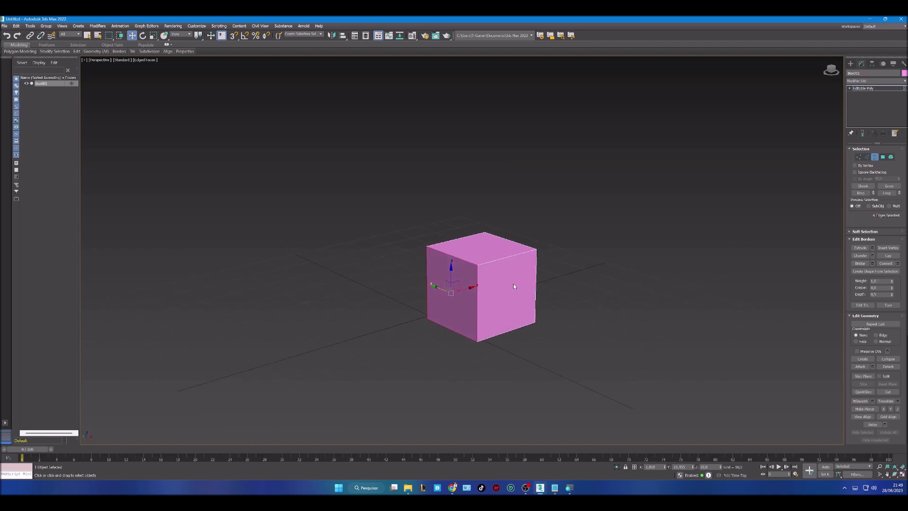
Step: Toggle between the maximized Perspective view and the four-viewport layout, finishing with all four viewports shown
{"action": "scroll", "coordinate": [514, 286], "scroll_direction": "down", "scroll_amount": 4}
{"action": "scroll", "coordinate": [517, 289], "scroll_direction": "up", "scroll_amount": 4}
{"action": "middle_click_drag", "start_coordinate": [535, 299], "coordinate": [545, 300]}
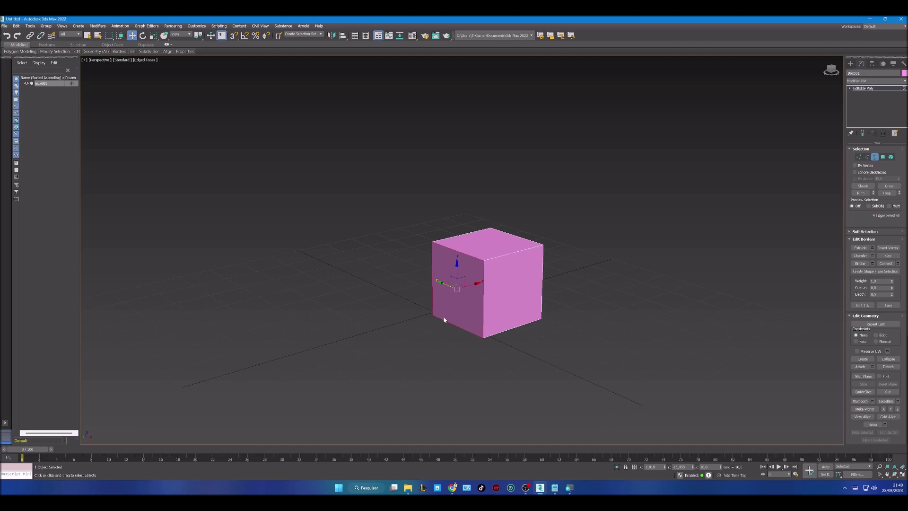
{"action": "key", "text": "alt+w"}
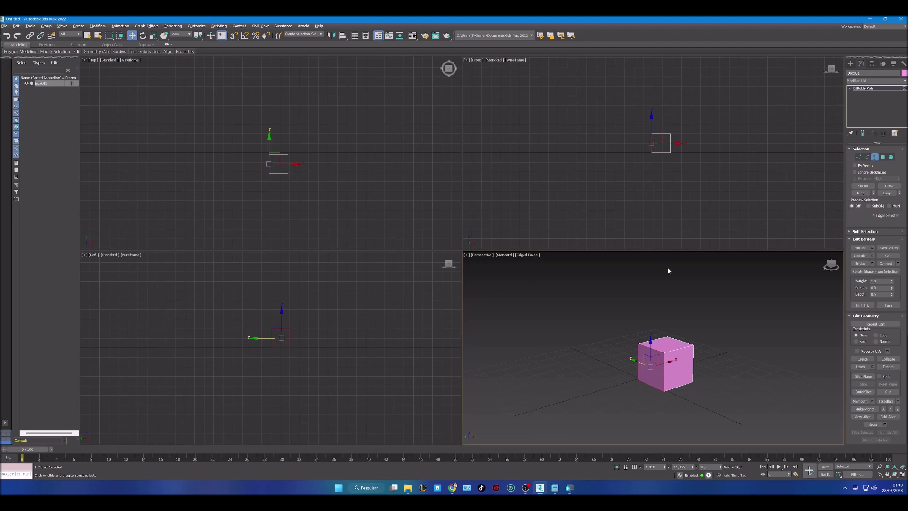
{"action": "middle_click_drag", "start_coordinate": [721, 370], "coordinate": [654, 353]}
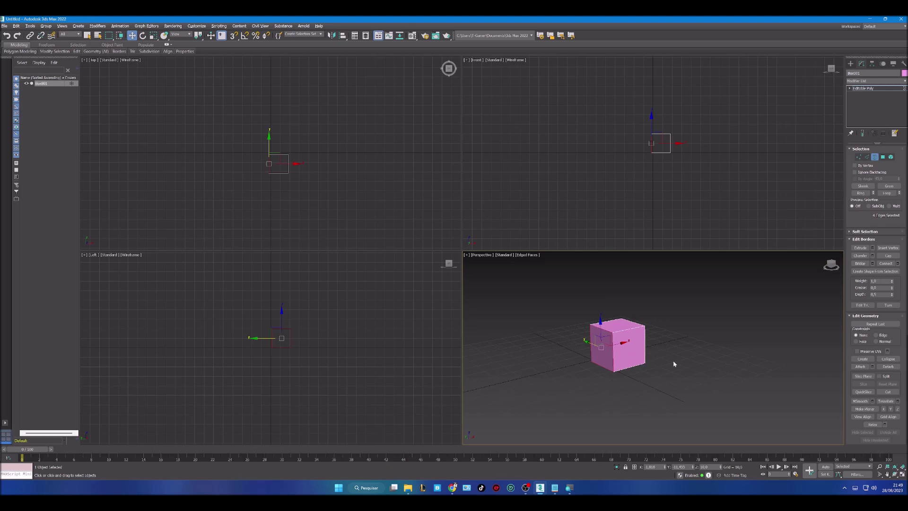
{"action": "key", "text": "alt+w"}
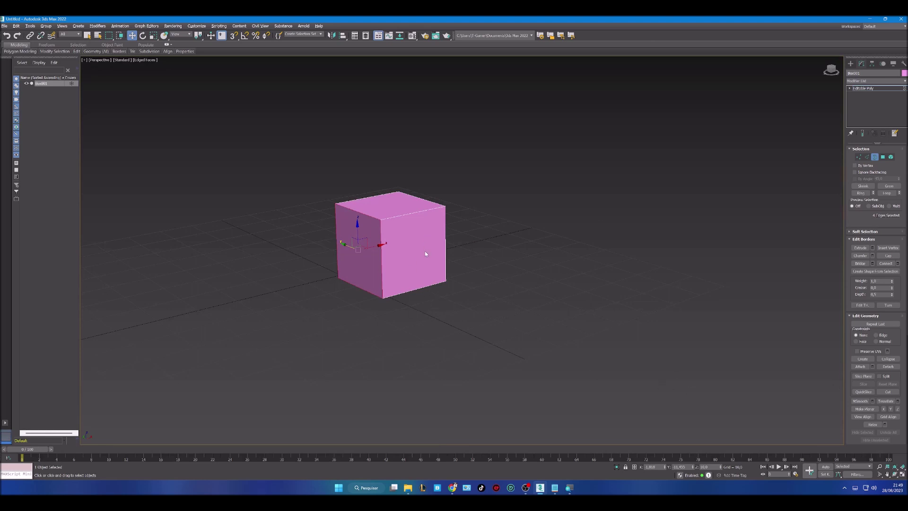
{"action": "key", "text": "alt+w"}
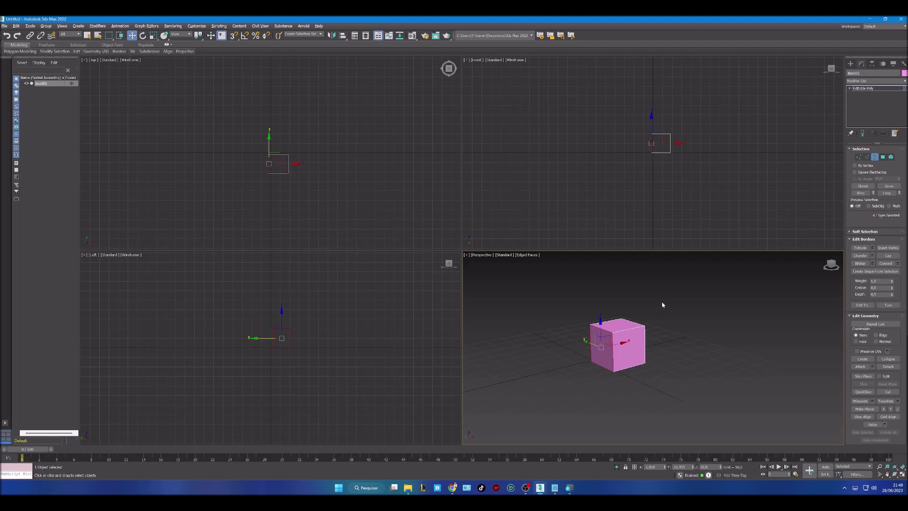
Step: Select the box in the scene object list and delete it from the scene
{"action": "left_click", "coordinate": [859, 158]}
{"action": "left_click", "coordinate": [347, 196]}
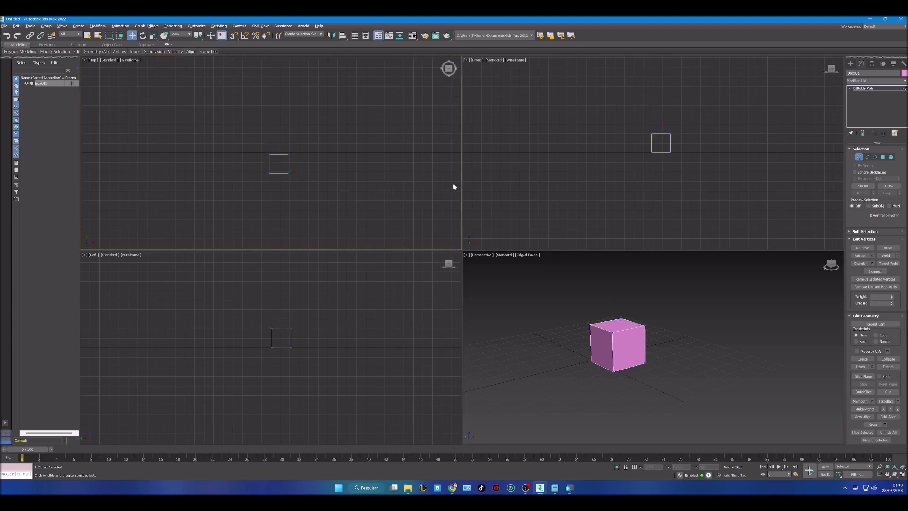
{"action": "left_click", "coordinate": [47, 84]}
{"action": "key", "text": "BackSpace"}
{"action": "left_click", "coordinate": [48, 91]}
{"action": "left_click", "coordinate": [46, 85]}
{"action": "right_click", "coordinate": [64, 86]}
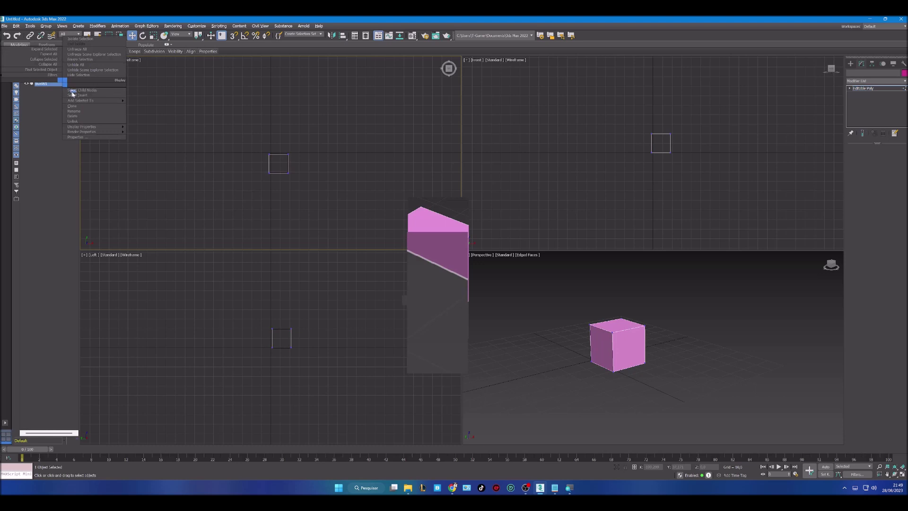
{"action": "left_click", "coordinate": [87, 116]}
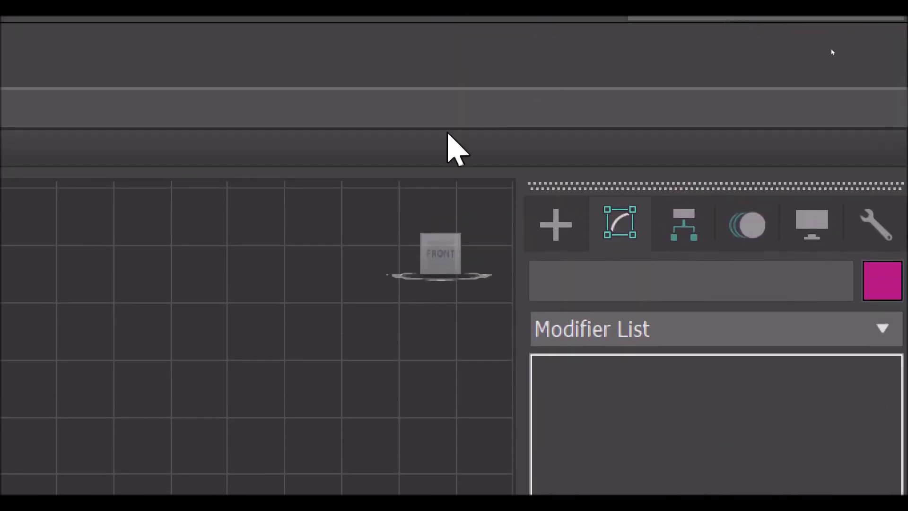
Step: Create a standard primitive plane in the Front viewport, about 43 long and 113 wide
{"action": "left_click", "coordinate": [562, 226]}
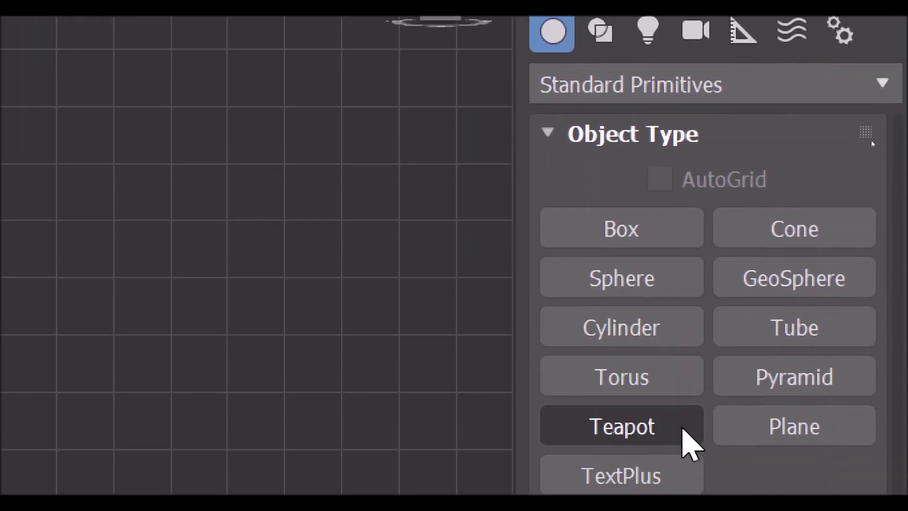
{"action": "left_click", "coordinate": [785, 439]}
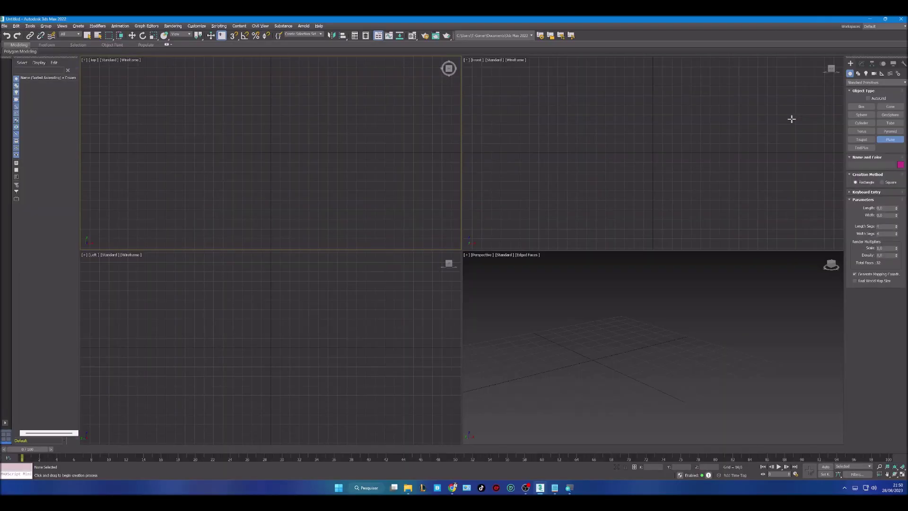
{"action": "left_click_drag", "start_coordinate": [600, 133], "coordinate": [708, 174]}
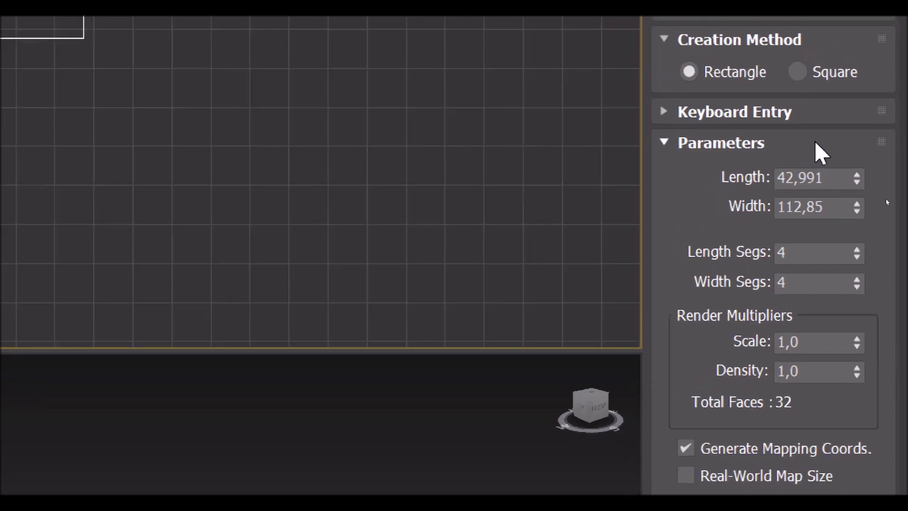
{"action": "key", "text": "super"}
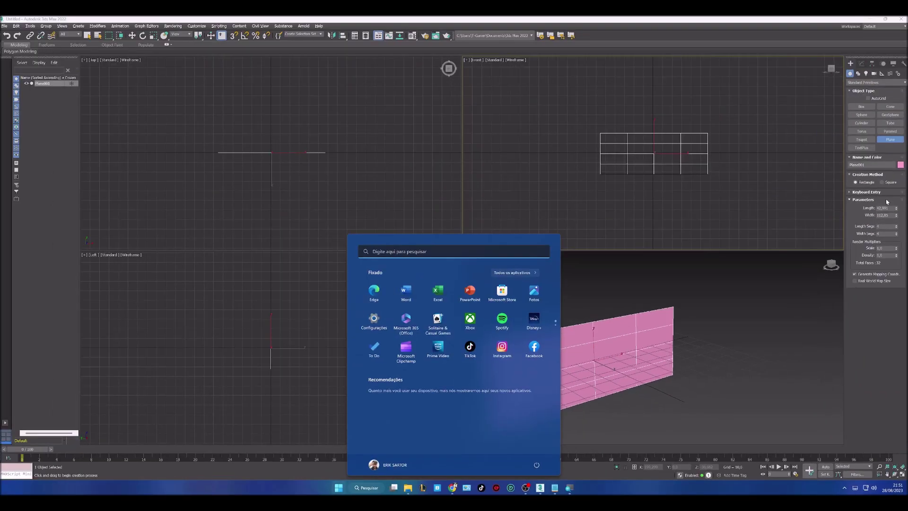
{"action": "key", "text": "Escape"}
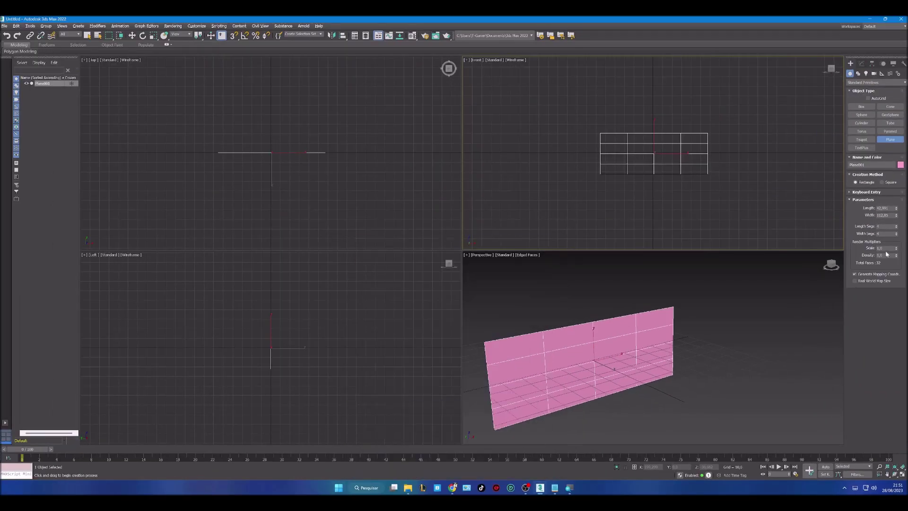
Step: Set the plane's length to 20, width to 40, and both length and width segments to 1
{"action": "left_click_drag", "start_coordinate": [890, 208], "coordinate": [866, 208]}
{"action": "type", "text": "20"}
{"action": "key", "text": "Tab"}
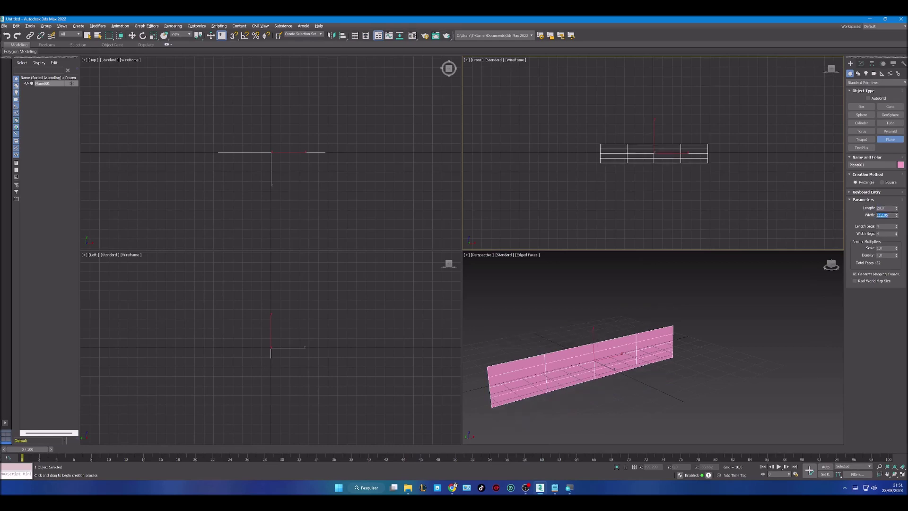
{"action": "type", "text": "40"}
{"action": "key", "text": "Tab"}
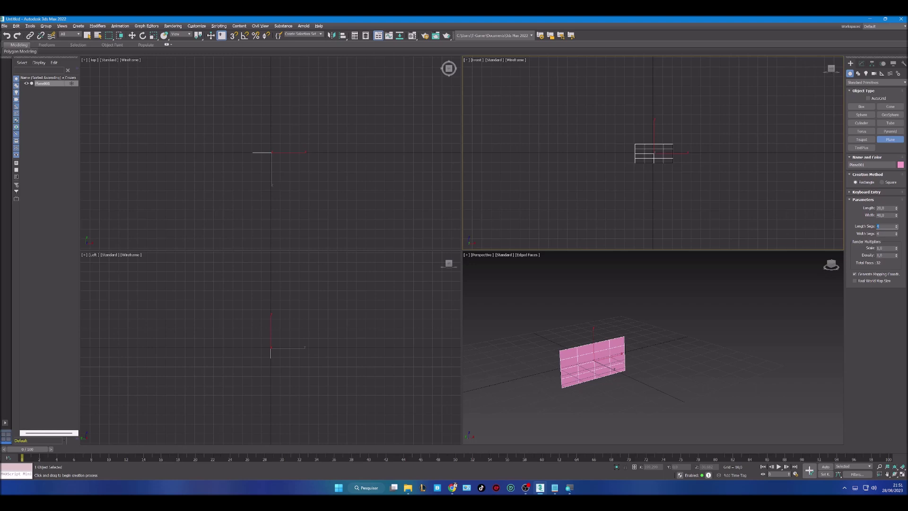
{"action": "type", "text": "1"}
{"action": "key", "text": "Tab"}
{"action": "type", "text": "1"}
{"action": "key", "text": "Tab"}
Step: Move the plane up in the Front viewport until its lower edge sits on the horizontal origin line
{"action": "middle_click_drag", "start_coordinate": [645, 201], "coordinate": [635, 204]}
{"action": "key", "text": "w"}
{"action": "left_click_drag", "start_coordinate": [642, 144], "coordinate": [642, 133]}
{"action": "scroll", "coordinate": [637, 158], "scroll_direction": "up", "scroll_amount": 5}
{"action": "middle_click_drag", "start_coordinate": [641, 169], "coordinate": [611, 205]}
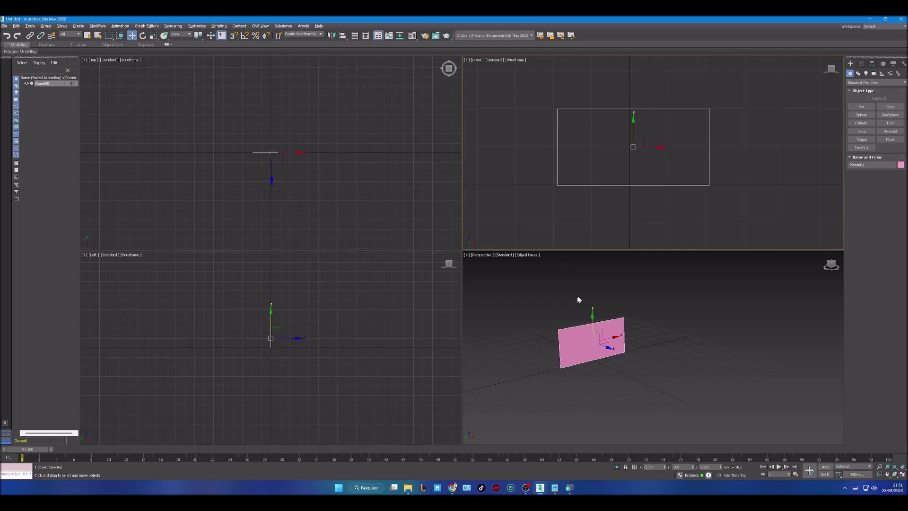
Step: Convert the plane to an Editable Poly
{"action": "middle_click_drag", "start_coordinate": [569, 334], "coordinate": [572, 342], "text": "alt"}
{"action": "right_click", "coordinate": [572, 342]}
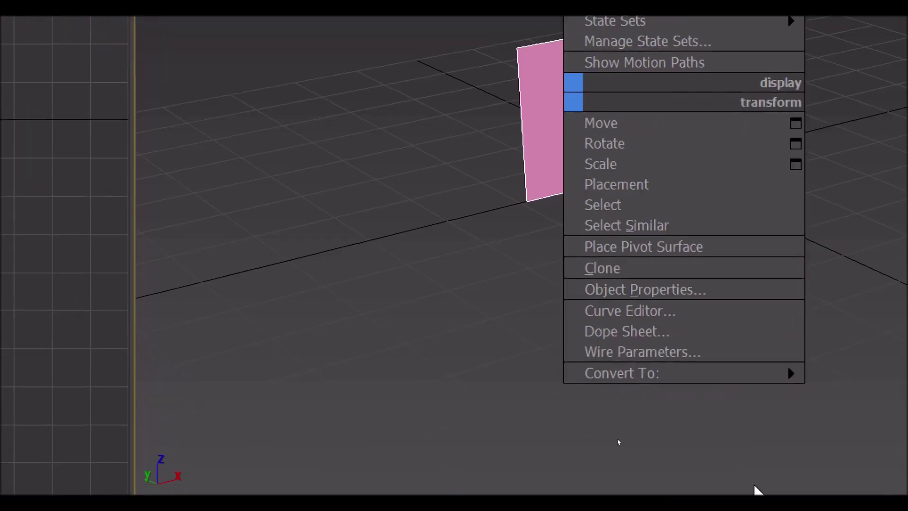
{"action": "mouse_move", "coordinate": [632, 409]}
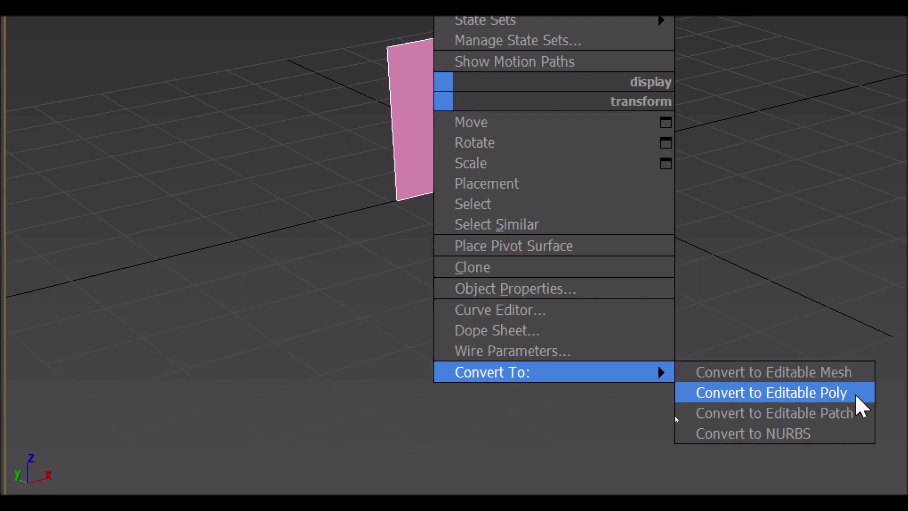
{"action": "left_click", "coordinate": [855, 393]}
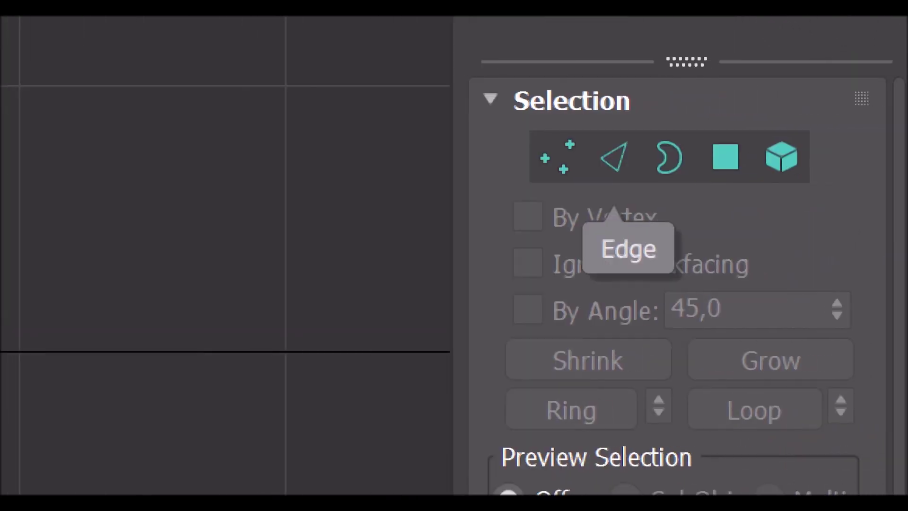
Step: At Edge level, select the plane's upper and lower edges and connect them with one vertical edge
{"action": "left_click", "coordinate": [611, 165]}
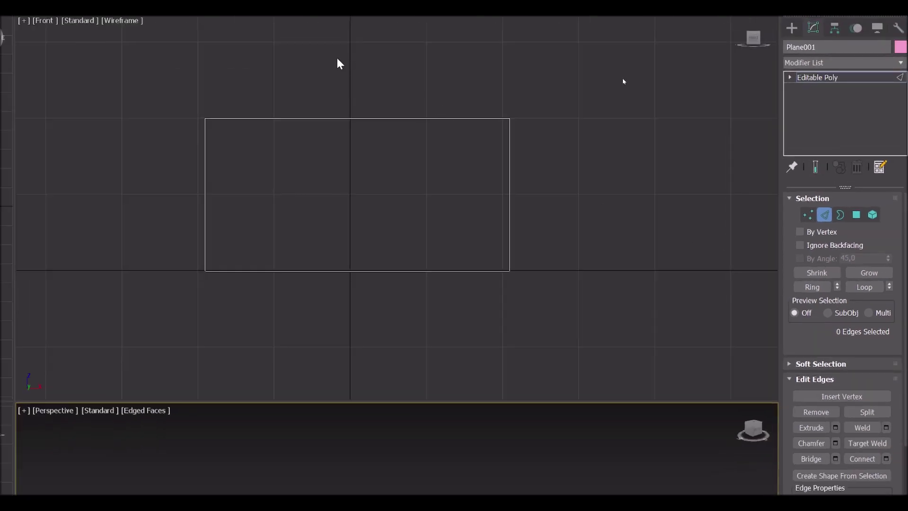
{"action": "left_click_drag", "start_coordinate": [332, 59], "coordinate": [352, 307]}
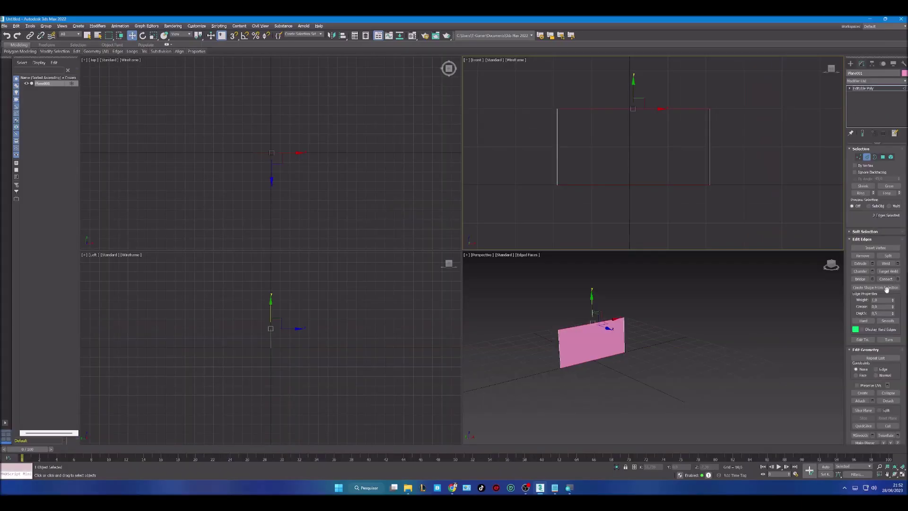
{"action": "left_click", "coordinate": [885, 279]}
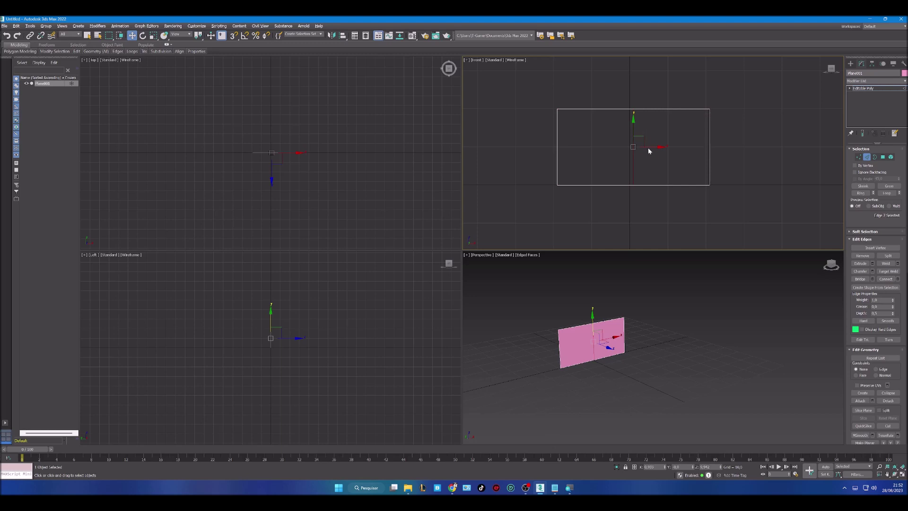
Step: Slide the new vertical edge along the X axis so it sits right of the plane's centre
{"action": "mouse_move", "coordinate": [654, 146]}
{"action": "left_mouse_down"}
{"action": "mouse_move", "coordinate": [681, 146]}
{"action": "mouse_move", "coordinate": [609, 149]}
{"action": "mouse_move", "coordinate": [662, 150]}
{"action": "left_mouse_up"}
{"action": "middle_click_drag", "start_coordinate": [666, 291], "coordinate": [648, 293]}
{"action": "scroll", "coordinate": [617, 344], "scroll_direction": "up", "scroll_amount": 5}
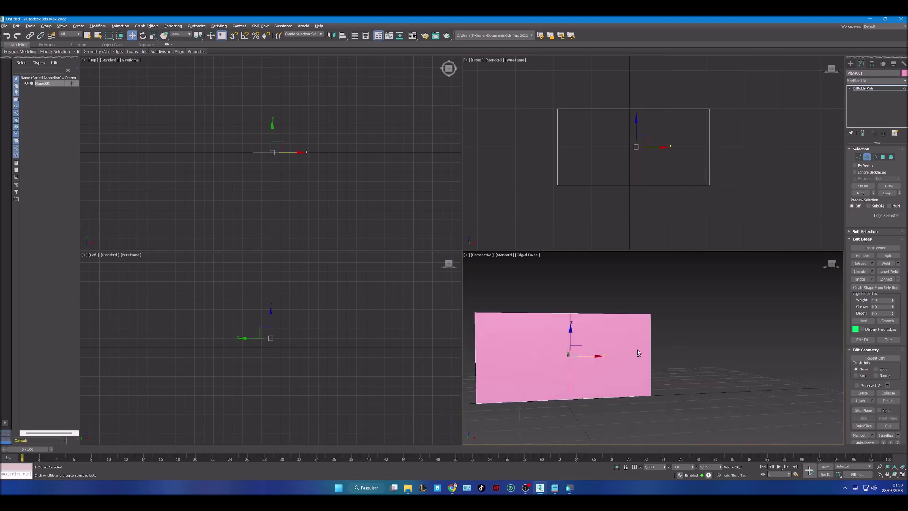
{"action": "mouse_move", "coordinate": [573, 353]}
{"action": "left_mouse_down"}
{"action": "mouse_move", "coordinate": [636, 353]}
{"action": "mouse_move", "coordinate": [576, 353]}
{"action": "mouse_move", "coordinate": [589, 354]}
{"action": "left_mouse_up"}
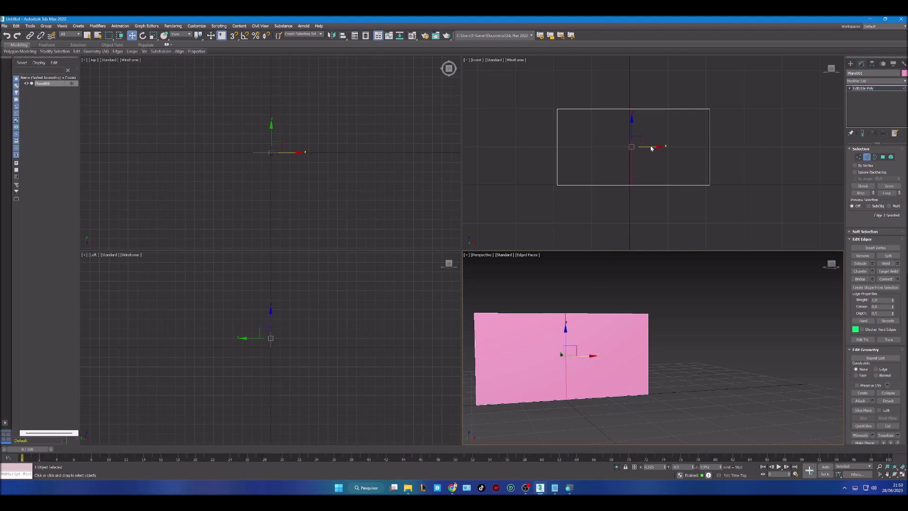
{"action": "middle_click_drag", "start_coordinate": [658, 148], "coordinate": [658, 151]}
{"action": "left_click_drag", "start_coordinate": [658, 151], "coordinate": [680, 150]}
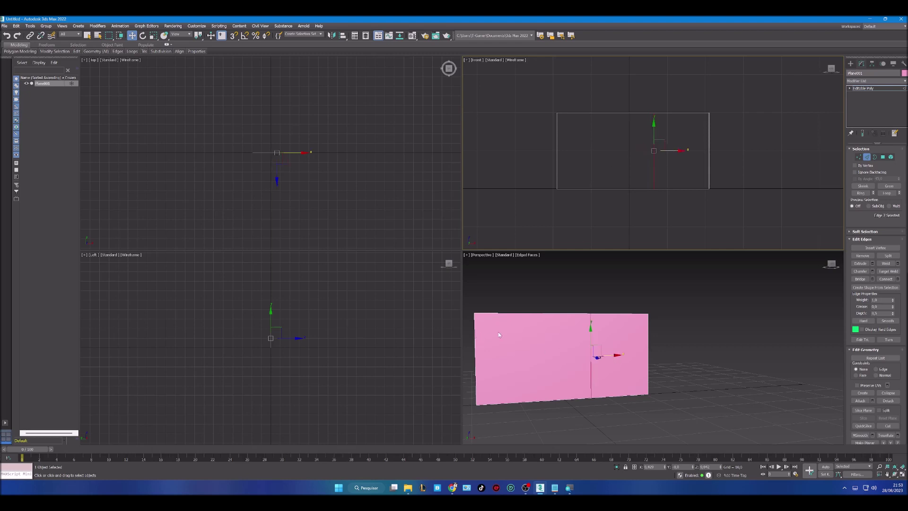
{"action": "scroll", "coordinate": [498, 331], "scroll_direction": "up", "scroll_amount": 2}
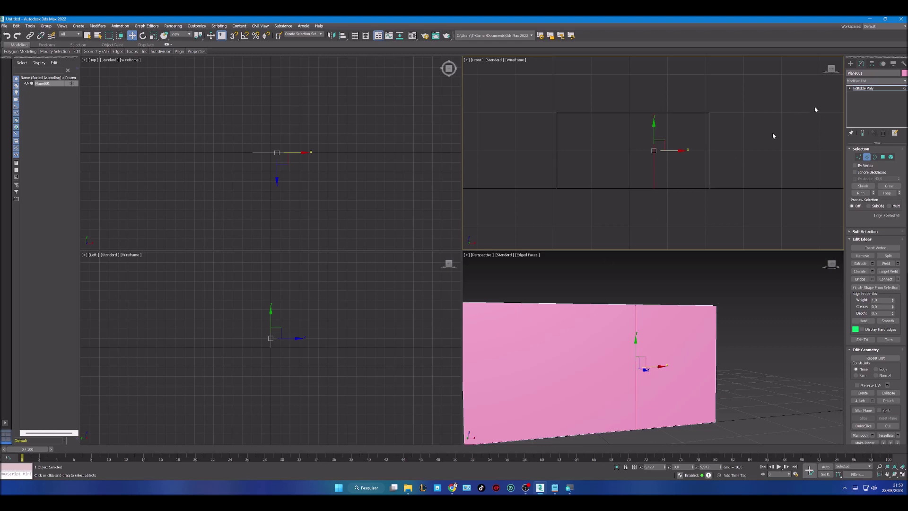
Step: At Vertex level, select the plane's two left corner vertices and scale them apart vertically to about twice the plane's height
{"action": "left_click", "coordinate": [859, 157]}
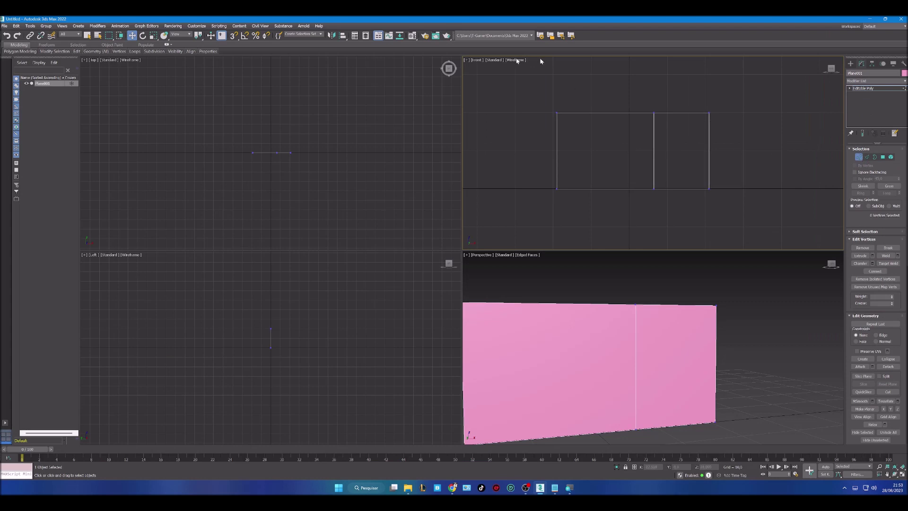
{"action": "left_click_drag", "start_coordinate": [571, 175], "coordinate": [575, 197]}
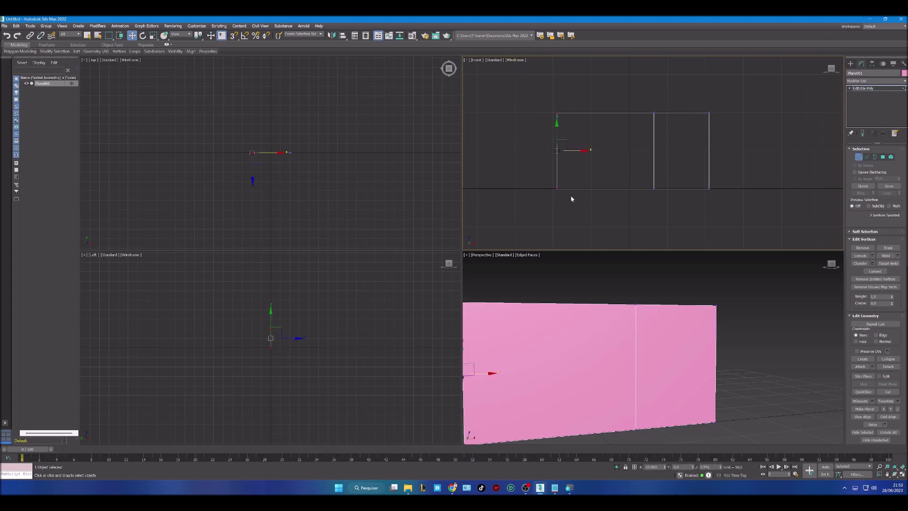
{"action": "key", "text": "r"}
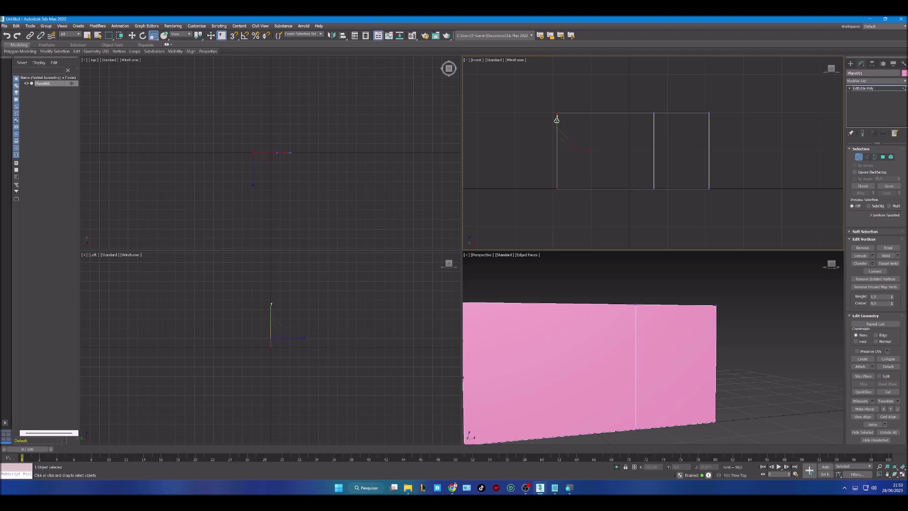
{"action": "left_click_drag", "start_coordinate": [556, 119], "coordinate": [556, 102]}
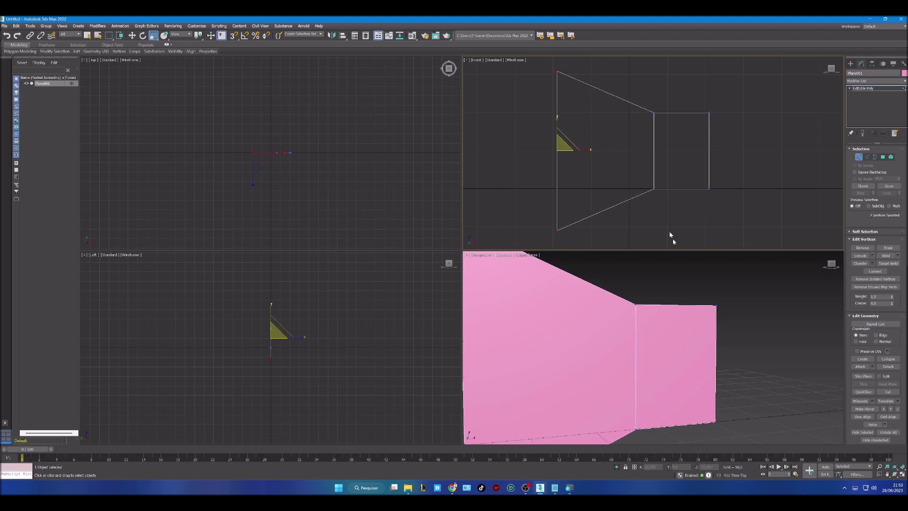
Step: At Edge level, select the tall outer vertical edge and the inner vertical edge and connect them with one horizontal edge
{"action": "scroll", "coordinate": [659, 314], "scroll_direction": "down", "scroll_amount": 4}
{"action": "mouse_move", "coordinate": [714, 354]}
{"action": "middle_mouse_down", "text": "alt"}
{"action": "mouse_move", "coordinate": [659, 350]}
{"action": "mouse_move", "coordinate": [754, 355]}
{"action": "mouse_move", "coordinate": [701, 361]}
{"action": "middle_mouse_up", "text": "alt"}
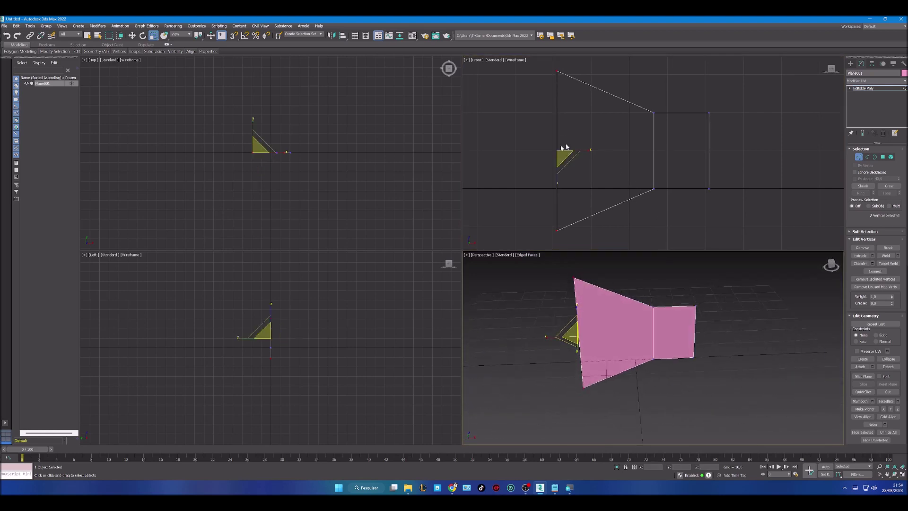
{"action": "left_click", "coordinate": [553, 156]}
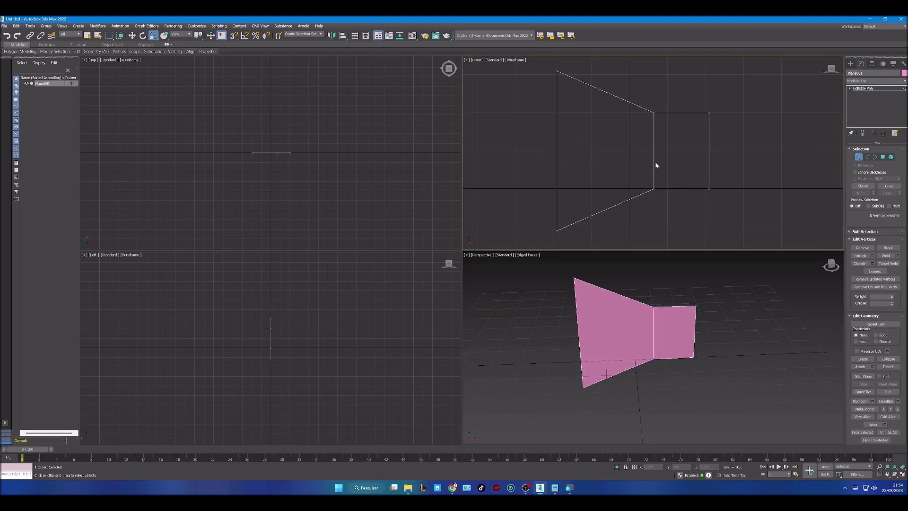
{"action": "left_click", "coordinate": [868, 157]}
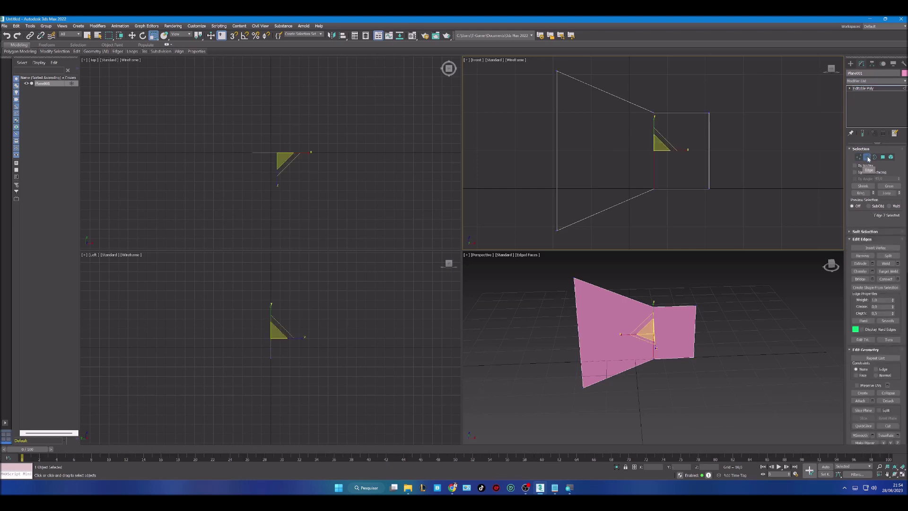
{"action": "left_click", "coordinate": [539, 156]}
{"action": "left_click_drag", "start_coordinate": [537, 156], "coordinate": [662, 161]}
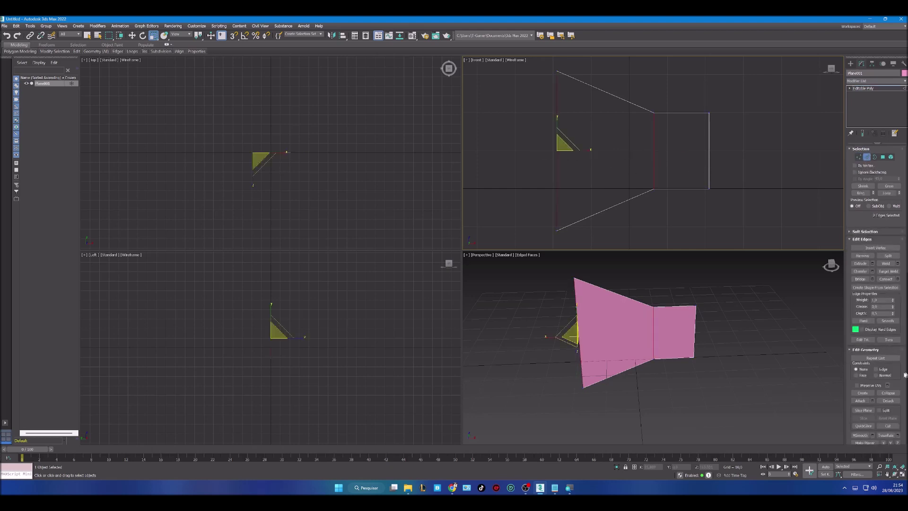
{"action": "left_click", "coordinate": [892, 279]}
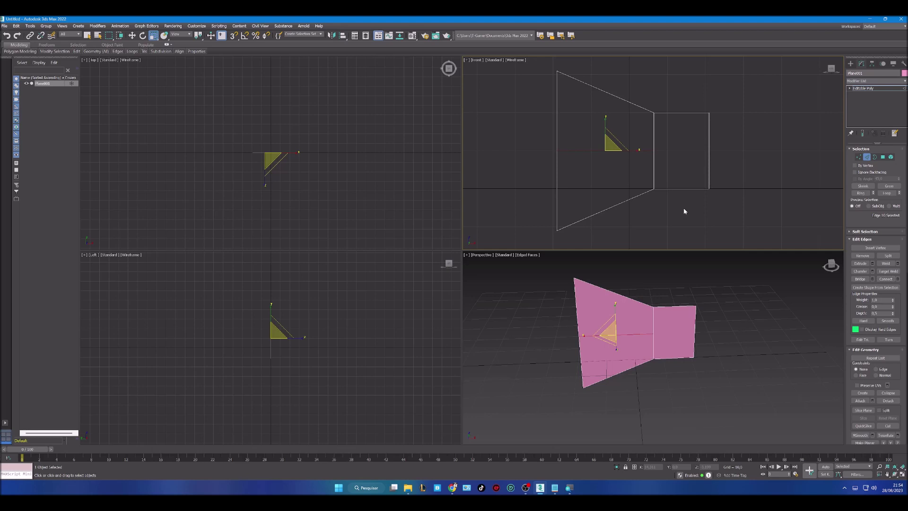
Step: At Vertex level, move the midpoint vertex of the tall outer edge outward along X to form a pointed end
{"action": "left_click", "coordinate": [858, 156]}
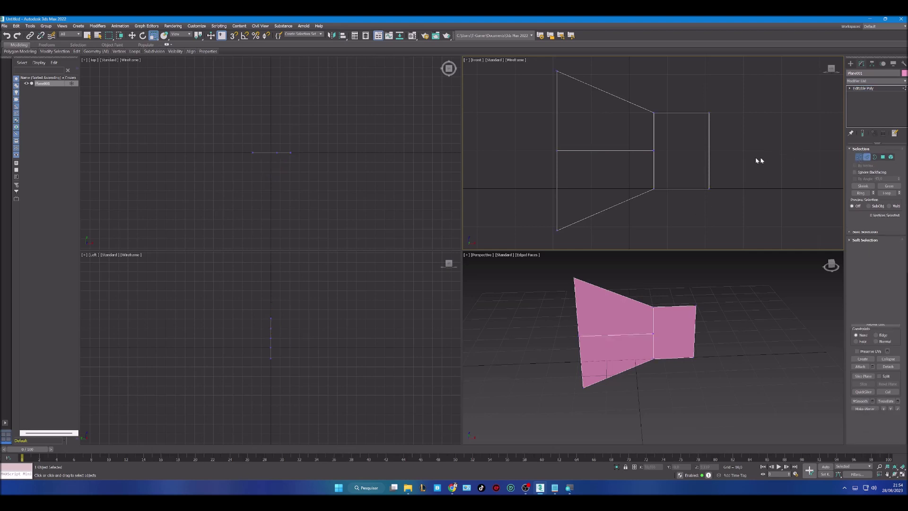
{"action": "left_click", "coordinate": [559, 151]}
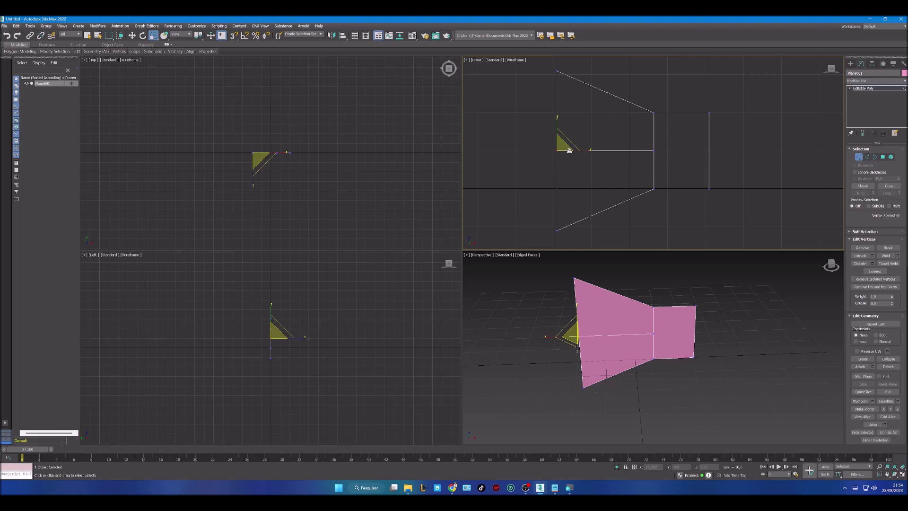
{"action": "key", "text": "w"}
{"action": "left_click_drag", "start_coordinate": [570, 150], "coordinate": [540, 149]}
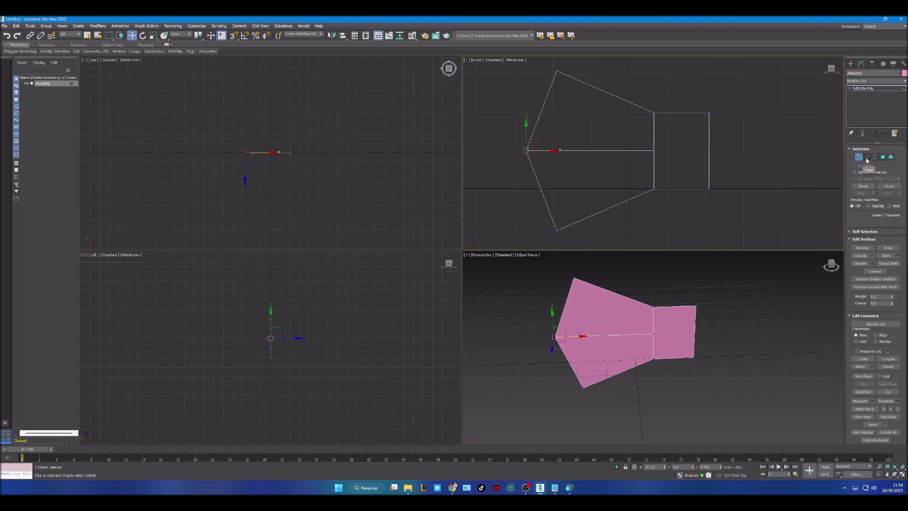
Step: At Edge level, select the central horizontal edge and start a Chamfer on it with the Tri type
{"action": "key", "text": "2"}
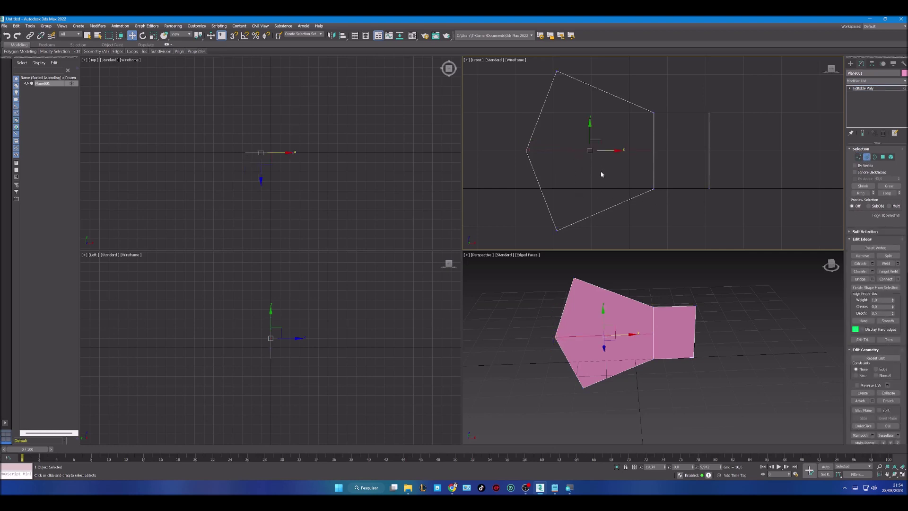
{"action": "scroll", "coordinate": [591, 139], "scroll_direction": "up", "scroll_amount": 2}
{"action": "scroll", "coordinate": [590, 156], "scroll_direction": "down", "scroll_amount": 2}
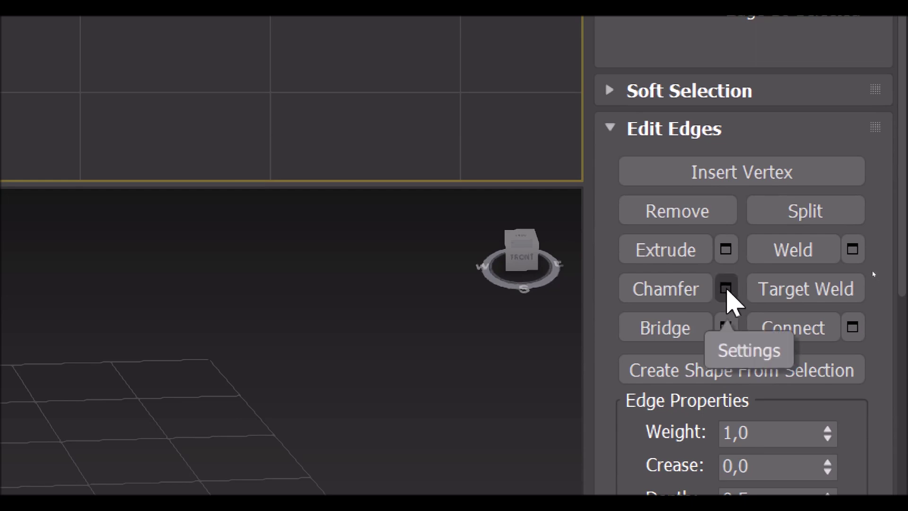
{"action": "left_click", "coordinate": [727, 289]}
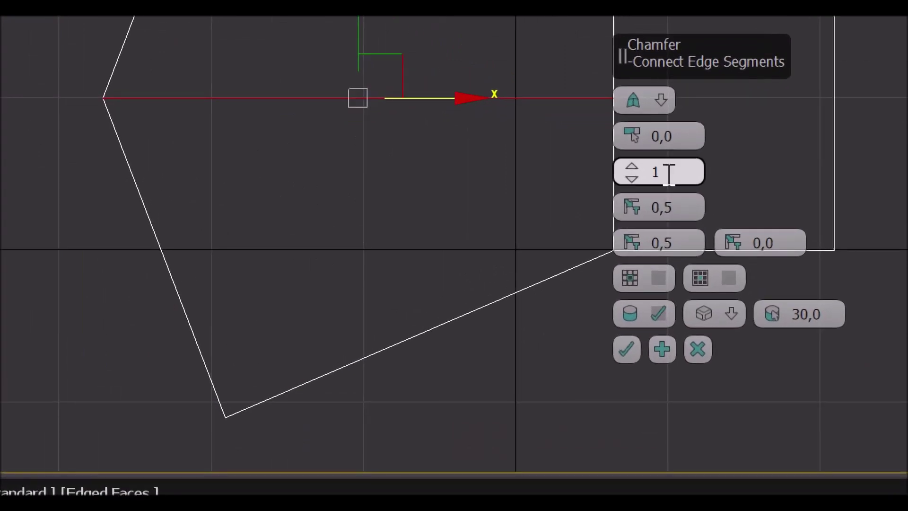
{"action": "left_click", "coordinate": [660, 99]}
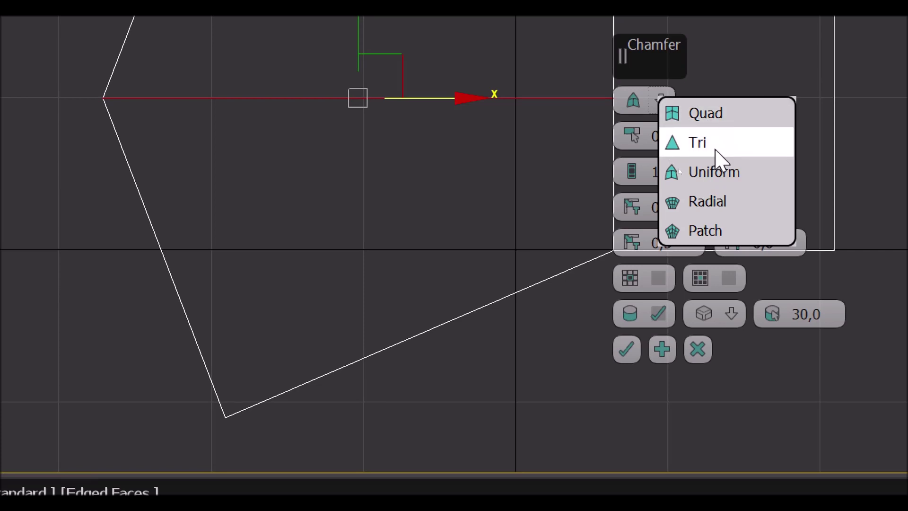
{"action": "left_click", "coordinate": [715, 150]}
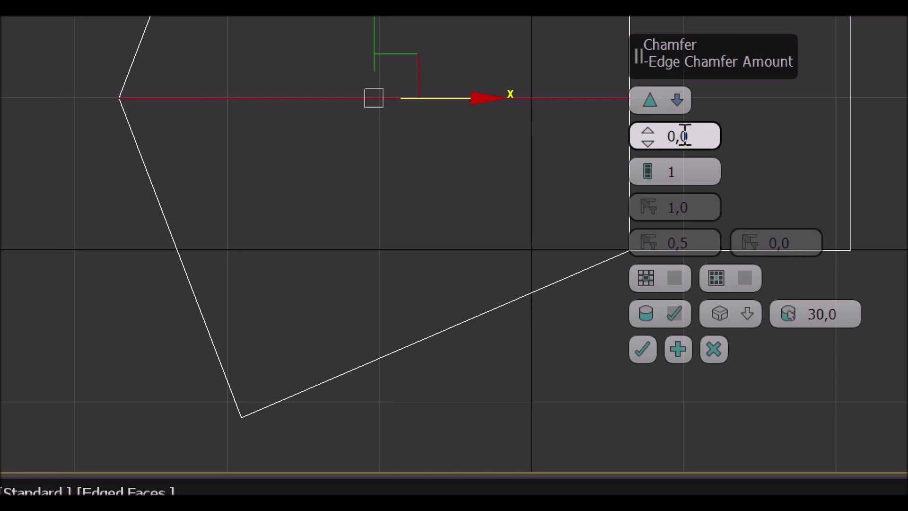
Step: Increase the edge chamfer amount to spread the new edges almost to the outer corners, and set 6 connect edge segments
{"action": "left_click_drag", "start_coordinate": [700, 136], "coordinate": [657, 136]}
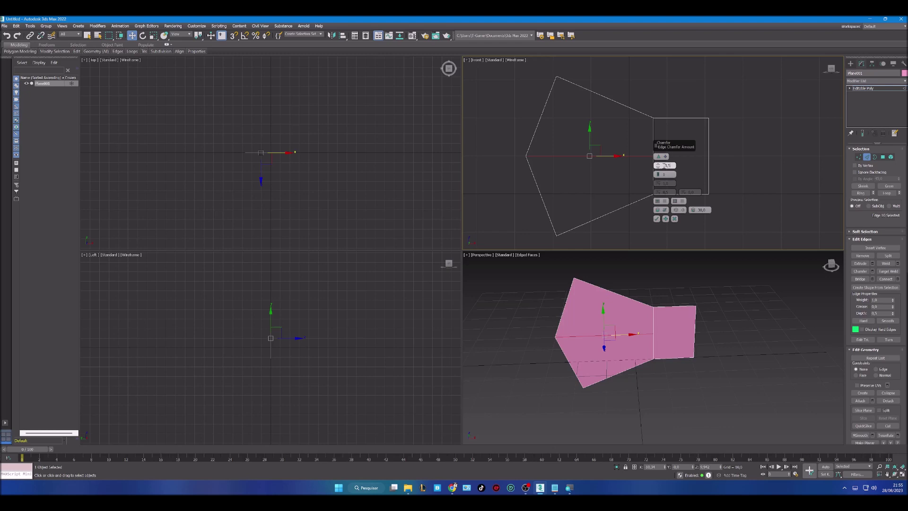
{"action": "left_click_drag", "start_coordinate": [663, 165], "coordinate": [664, 159]}
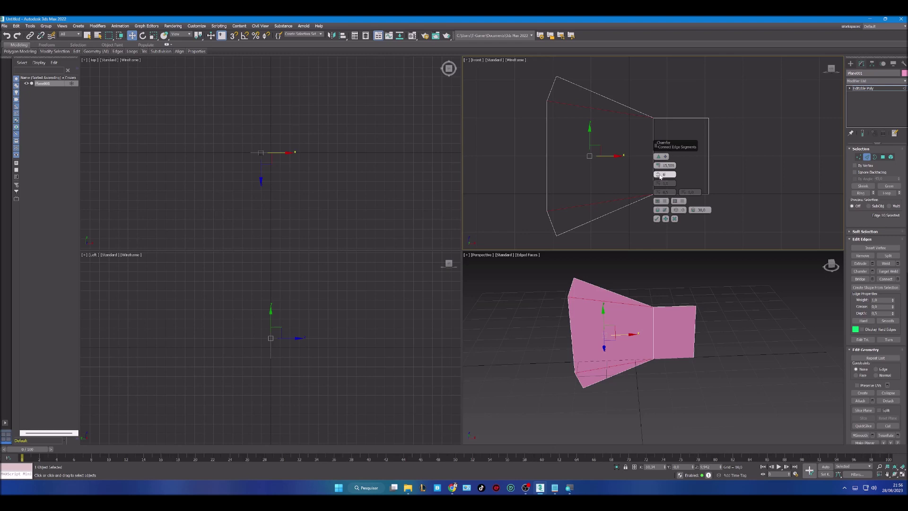
{"action": "key", "text": "Return"}
Step: Try the Open Chamfer and Invert Open options on the chamfer preview, leaving both off
{"action": "mouse_move", "coordinate": [644, 322]}
{"action": "middle_mouse_down", "text": "alt"}
{"action": "mouse_move", "coordinate": [722, 320]}
{"action": "mouse_move", "coordinate": [622, 320]}
{"action": "mouse_move", "coordinate": [655, 317]}
{"action": "mouse_move", "coordinate": [645, 325]}
{"action": "middle_mouse_up", "text": "alt"}
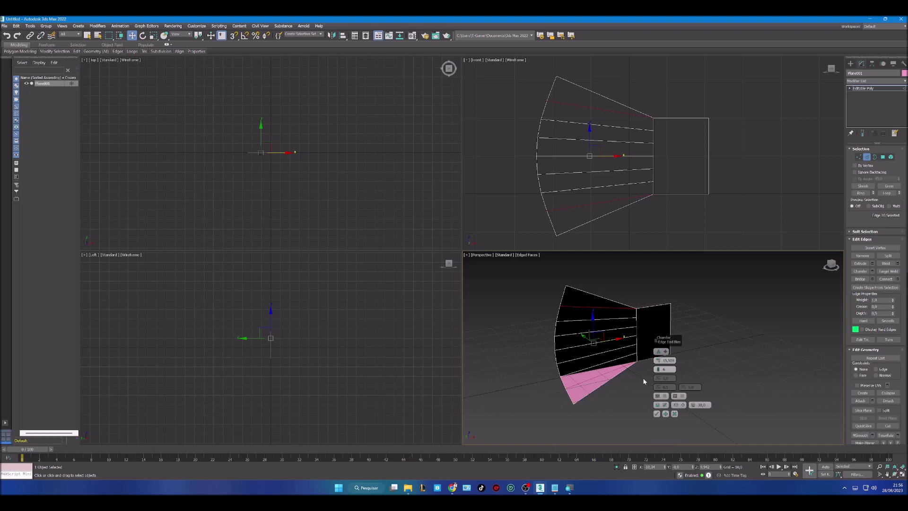
{"action": "left_click", "coordinate": [665, 395]}
{"action": "left_click", "coordinate": [666, 396]}
{"action": "left_click", "coordinate": [683, 396]}
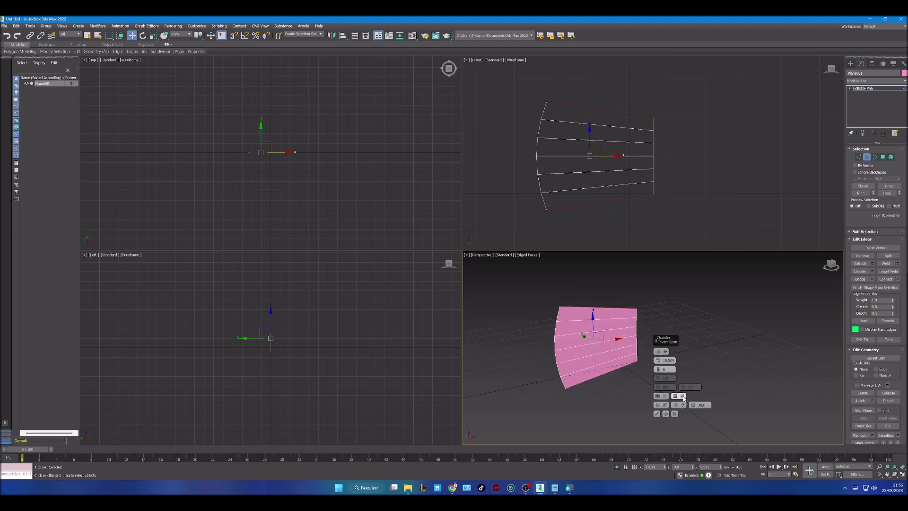
{"action": "left_click", "coordinate": [683, 397]}
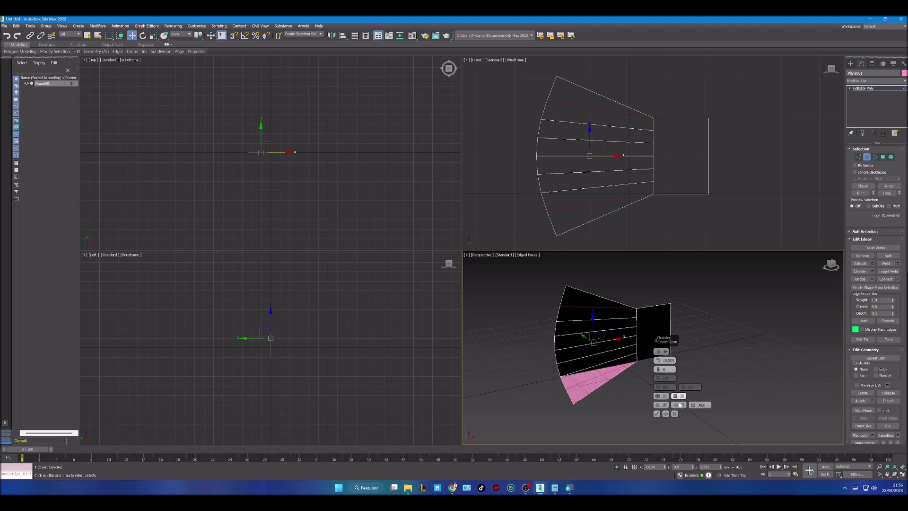
Step: Apply the chamfer and check the fanned faces in the perspective view
{"action": "left_click", "coordinate": [657, 414]}
{"action": "middle_click_drag", "start_coordinate": [663, 344], "coordinate": [672, 364]}
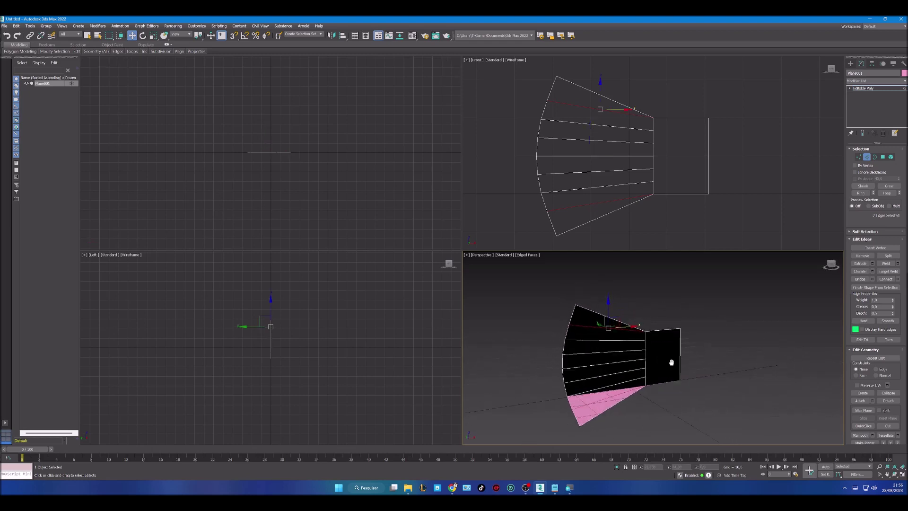
{"action": "scroll", "coordinate": [538, 154], "scroll_direction": "up", "scroll_amount": 3}
{"action": "scroll", "coordinate": [538, 155], "scroll_direction": "down", "scroll_amount": 3}
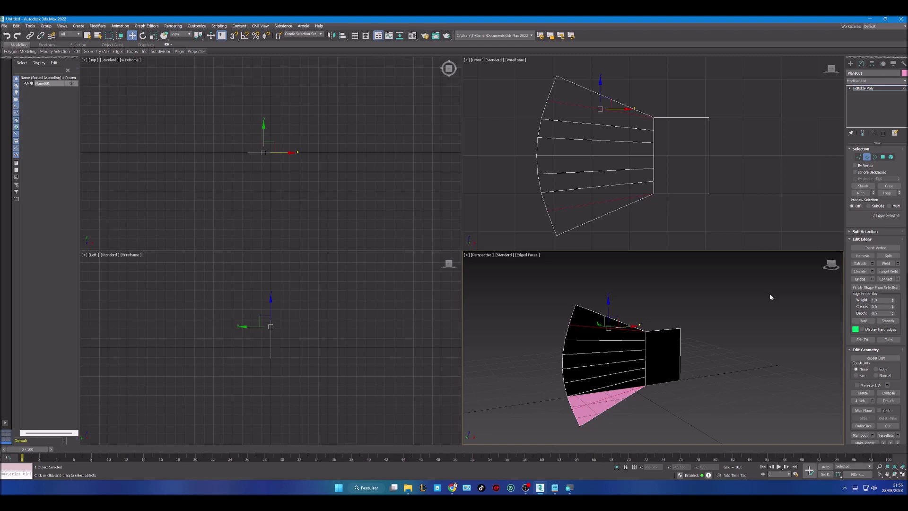
{"action": "scroll", "coordinate": [661, 115], "scroll_direction": "up", "scroll_amount": 2}
{"action": "scroll", "coordinate": [652, 117], "scroll_direction": "down", "scroll_amount": 2}
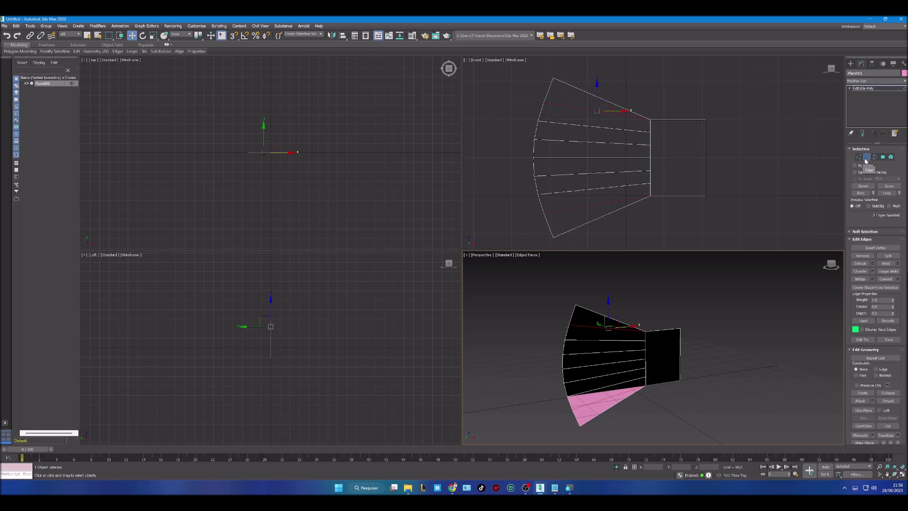
Step: At Vertex level, try raising a vertex at the upper end of the inner vertical edge, and undo the move
{"action": "left_click", "coordinate": [858, 157]}
{"action": "key", "text": "1"}
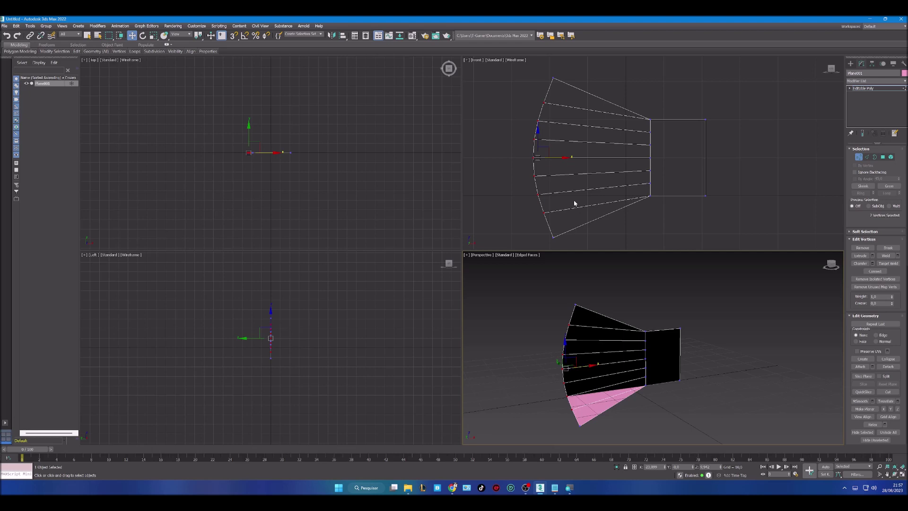
{"action": "left_click", "coordinate": [650, 118]}
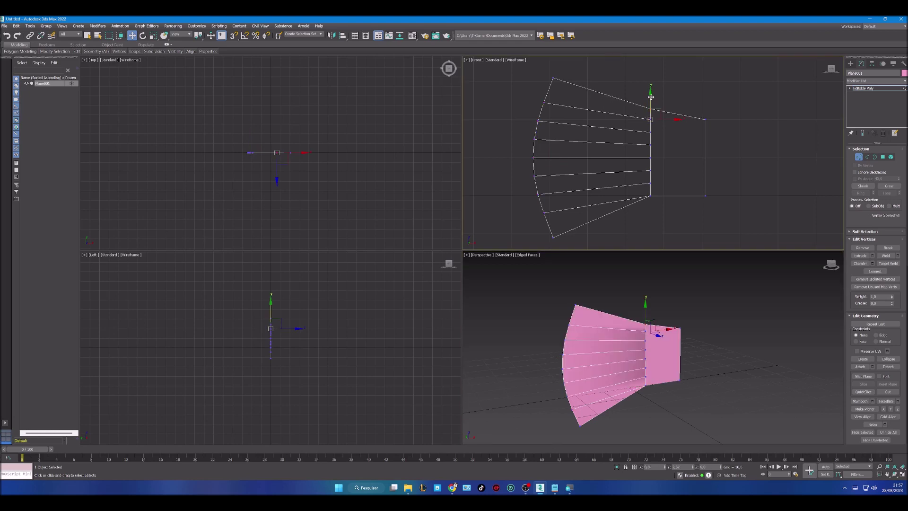
{"action": "left_click_drag", "start_coordinate": [651, 94], "coordinate": [650, 80]}
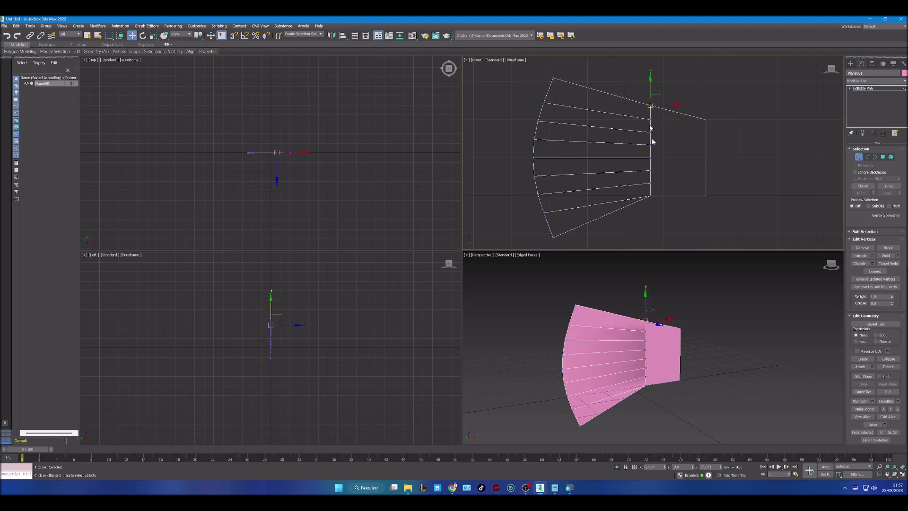
{"action": "middle_click_drag", "start_coordinate": [689, 299], "coordinate": [670, 315]}
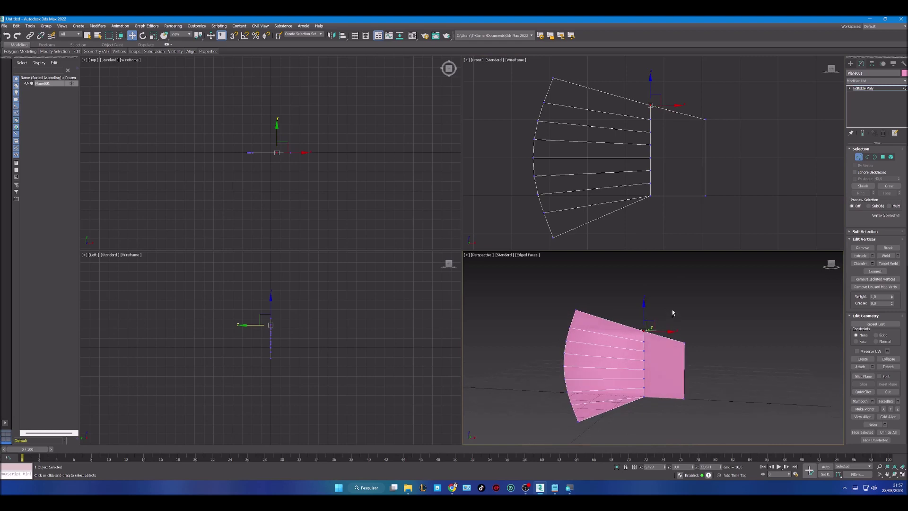
{"action": "key", "text": "ctrl+z"}
Step: At Vertex level, select the overlapping vertices at the upper end of the inner vertical edge and collapse them into one
{"action": "left_click_drag", "start_coordinate": [667, 103], "coordinate": [645, 123]}
{"action": "left_click", "coordinate": [663, 115]}
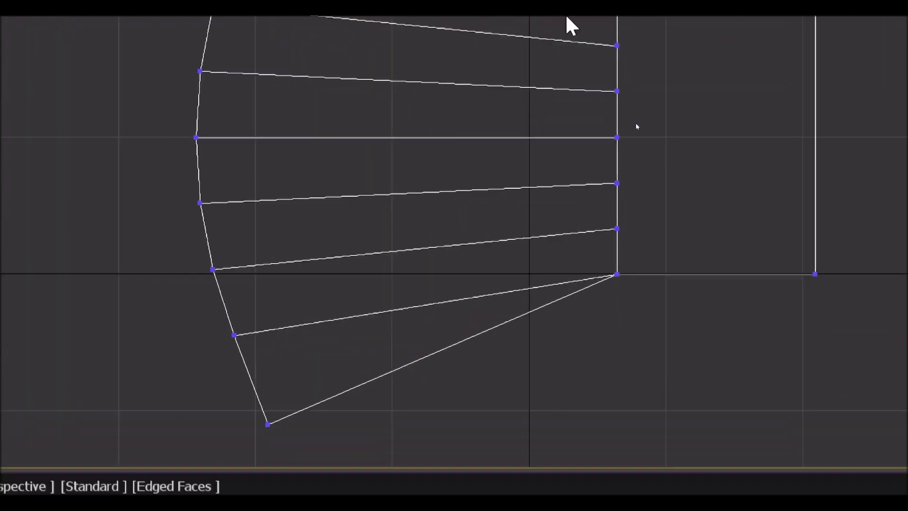
{"action": "left_click_drag", "start_coordinate": [553, 227], "coordinate": [476, 301]}
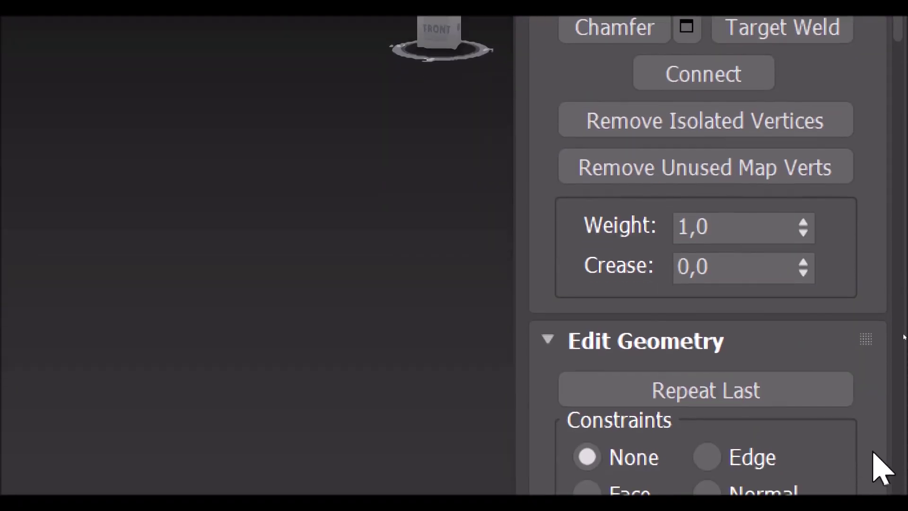
{"action": "left_click", "coordinate": [789, 376]}
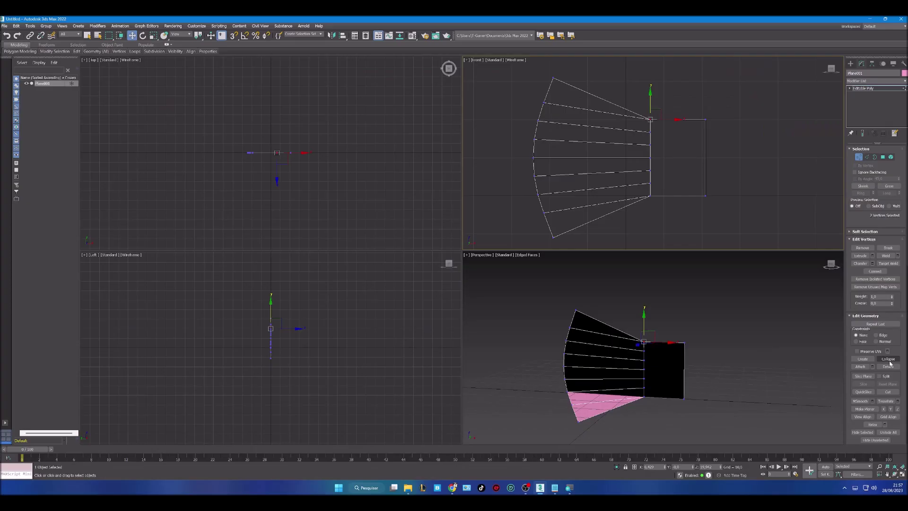
{"action": "left_click", "coordinate": [730, 240]}
{"action": "left_click", "coordinate": [650, 119]}
{"action": "mouse_move", "coordinate": [652, 117]}
{"action": "left_mouse_down"}
{"action": "mouse_move", "coordinate": [652, 94]}
{"action": "mouse_move", "coordinate": [654, 112]}
{"action": "left_mouse_up"}
Step: Select the overlapping vertices at the lower end of the inner vertical edge and collapse them into one
{"action": "left_click", "coordinate": [651, 196]}
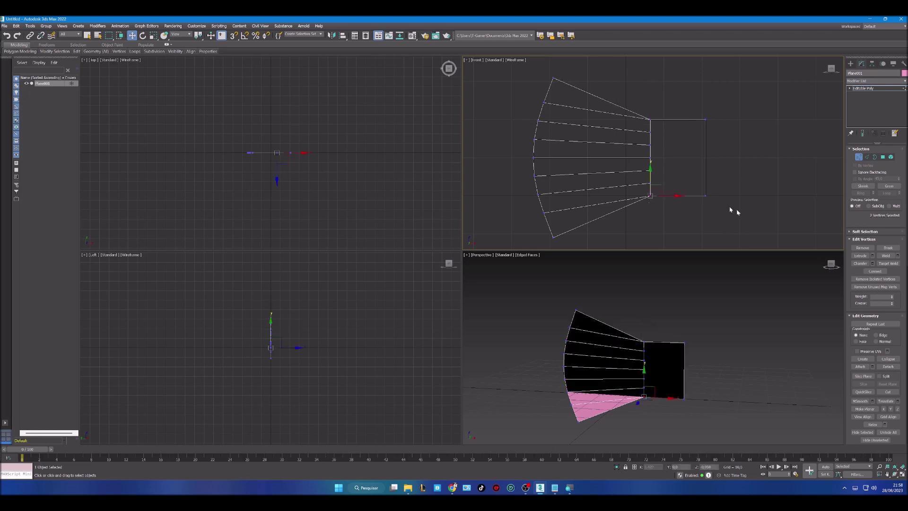
{"action": "left_click", "coordinate": [893, 361]}
{"action": "left_click", "coordinate": [650, 119]}
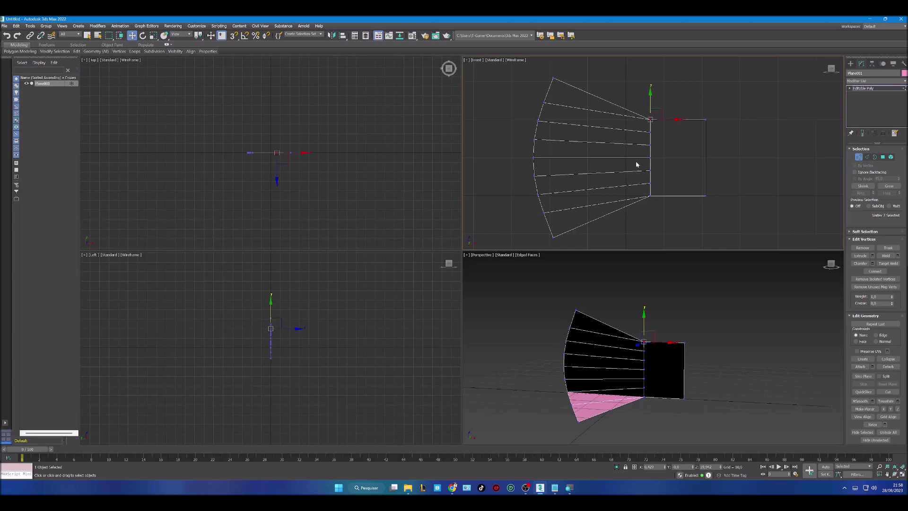
Step: Move the two vertices flanking the centre of the inner vertical edge vertically until they nearly touch the middle vertex
{"action": "left_click_drag", "start_coordinate": [651, 169], "coordinate": [651, 145]}
{"action": "left_click", "coordinate": [650, 144]}
{"action": "left_click", "coordinate": [651, 156]}
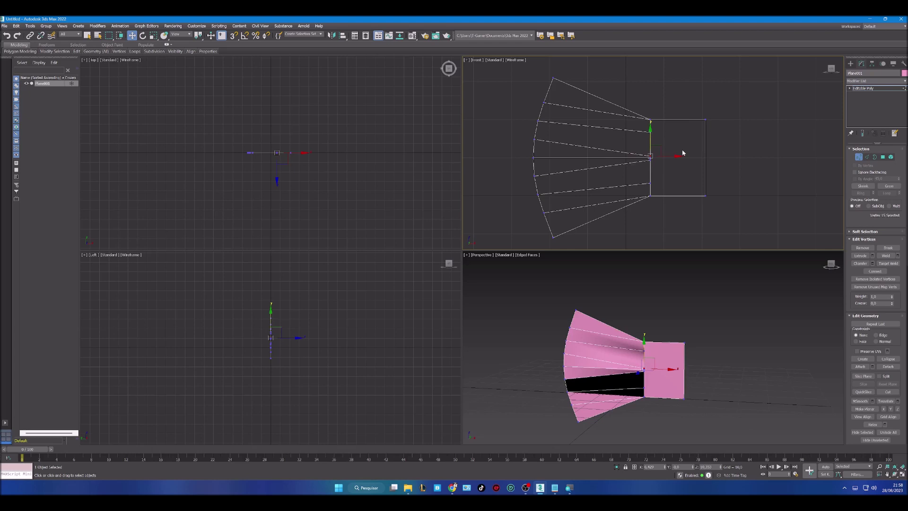
Step: Move the inner edge's remaining upper and lower intermediate vertices vertically until each sits close to its nearest corner
{"action": "left_click", "coordinate": [650, 127]}
{"action": "left_click_drag", "start_coordinate": [650, 126], "coordinate": [651, 116]}
{"action": "left_click", "coordinate": [650, 183]}
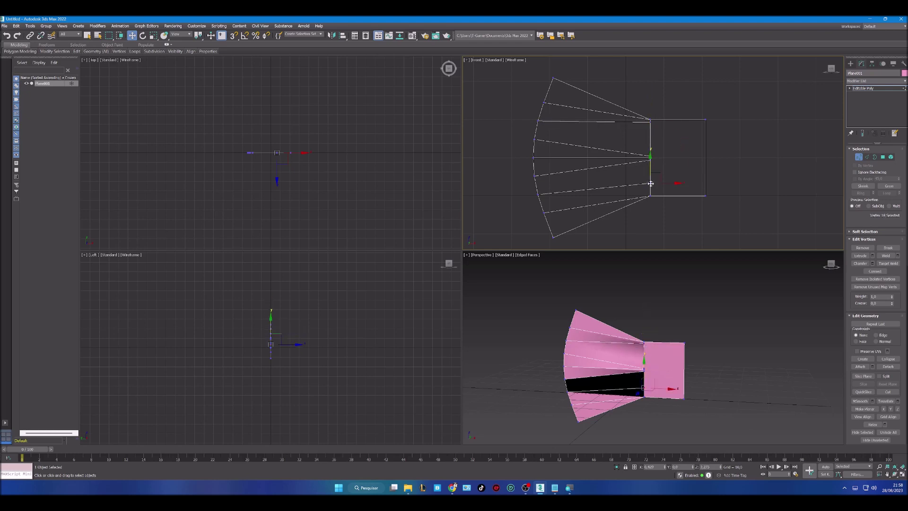
{"action": "left_click_drag", "start_coordinate": [651, 172], "coordinate": [651, 187]}
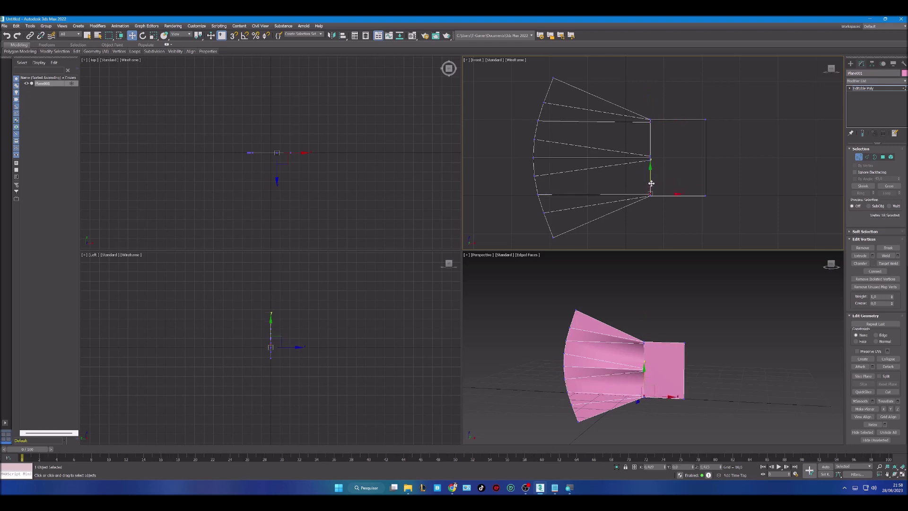
Step: Target Weld the vertex just below the upper end of the inner vertical edge onto the upper corner vertex
{"action": "middle_click_drag", "start_coordinate": [686, 296], "coordinate": [656, 312], "text": "alt"}
{"action": "scroll", "coordinate": [627, 125], "scroll_direction": "up", "scroll_amount": 5}
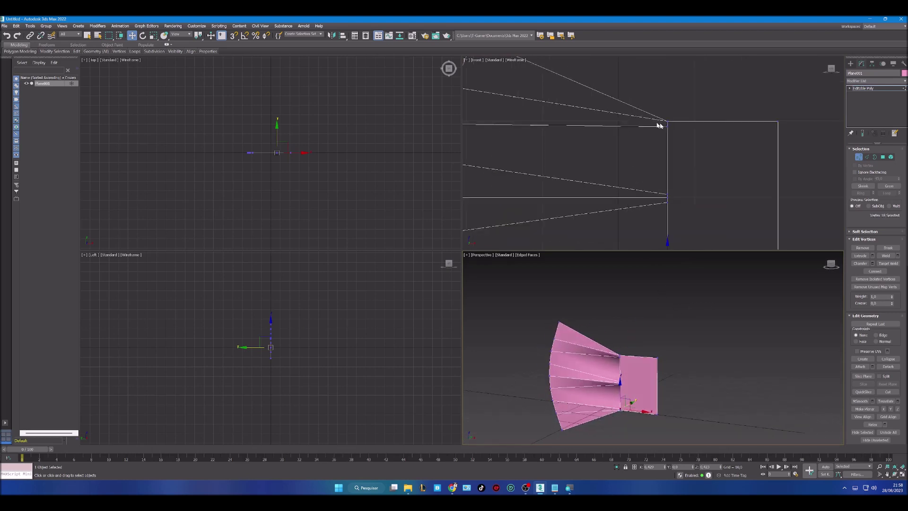
{"action": "middle_click_drag", "start_coordinate": [675, 128], "coordinate": [664, 176]}
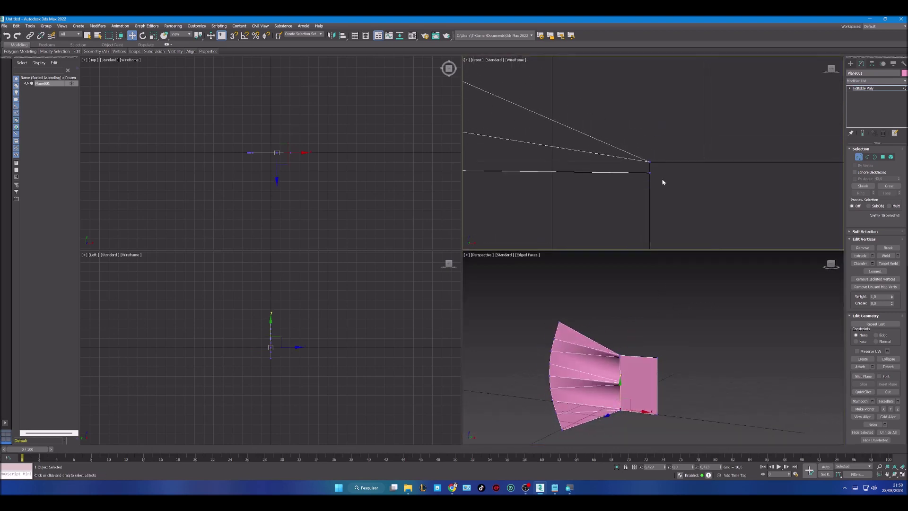
{"action": "left_click", "coordinate": [650, 172]}
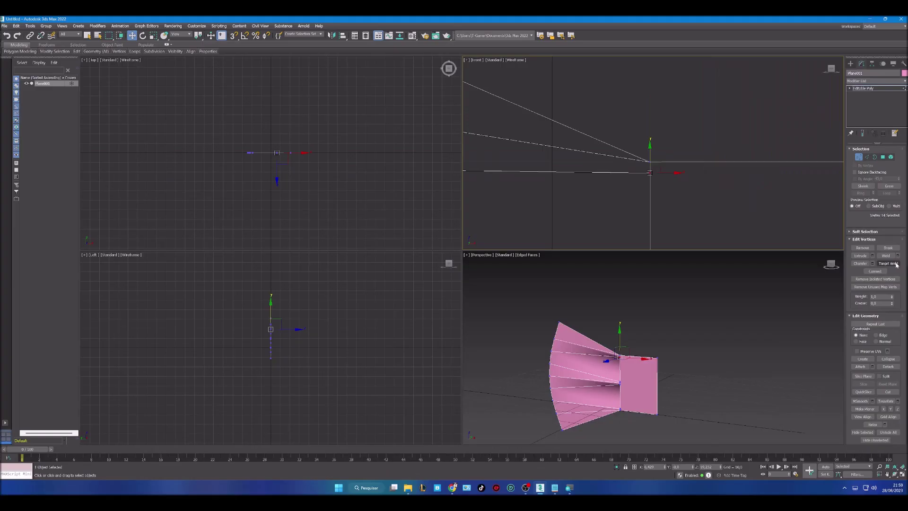
{"action": "left_click", "coordinate": [888, 264]}
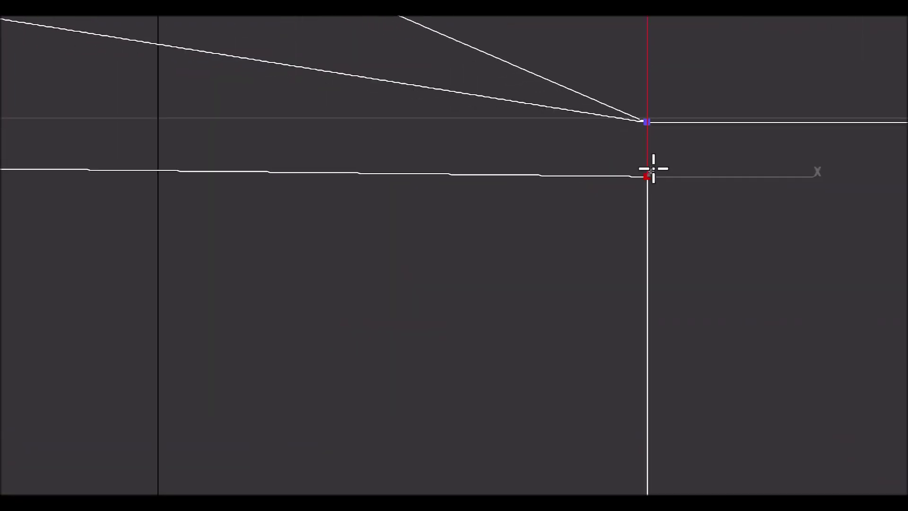
{"action": "left_click", "coordinate": [648, 176]}
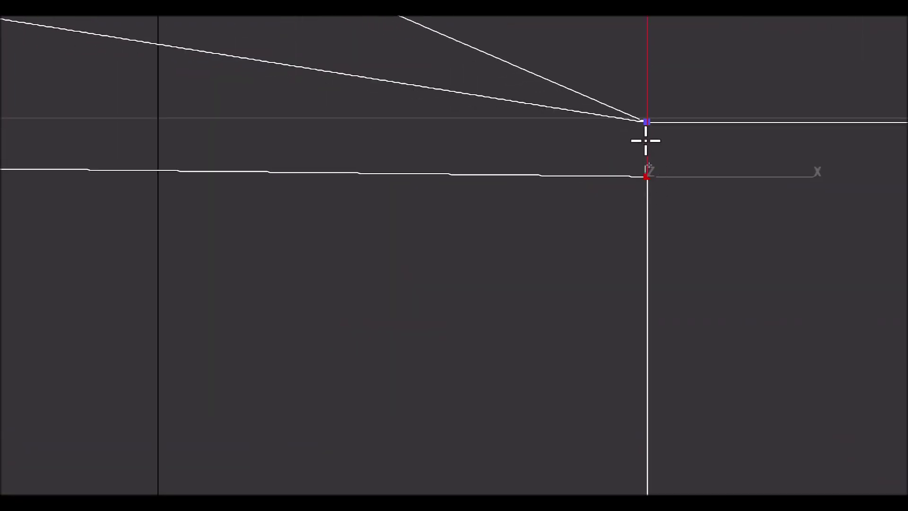
{"action": "left_click", "coordinate": [649, 122]}
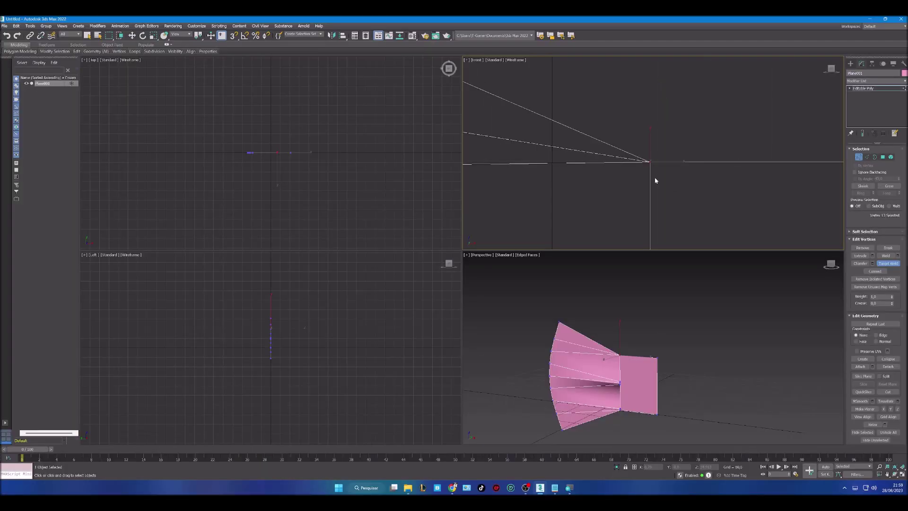
Step: Target Weld the vertex just above the lower end of the inner vertical edge onto the lower corner vertex
{"action": "scroll", "coordinate": [655, 177], "scroll_direction": "down", "scroll_amount": 4}
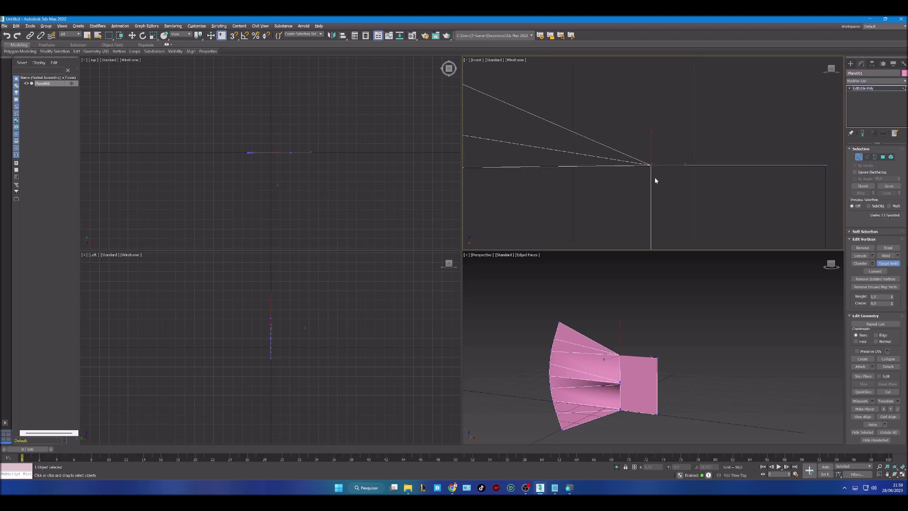
{"action": "middle_click_drag", "start_coordinate": [693, 202], "coordinate": [693, 182]}
{"action": "scroll", "coordinate": [682, 112], "scroll_direction": "down", "scroll_amount": 2}
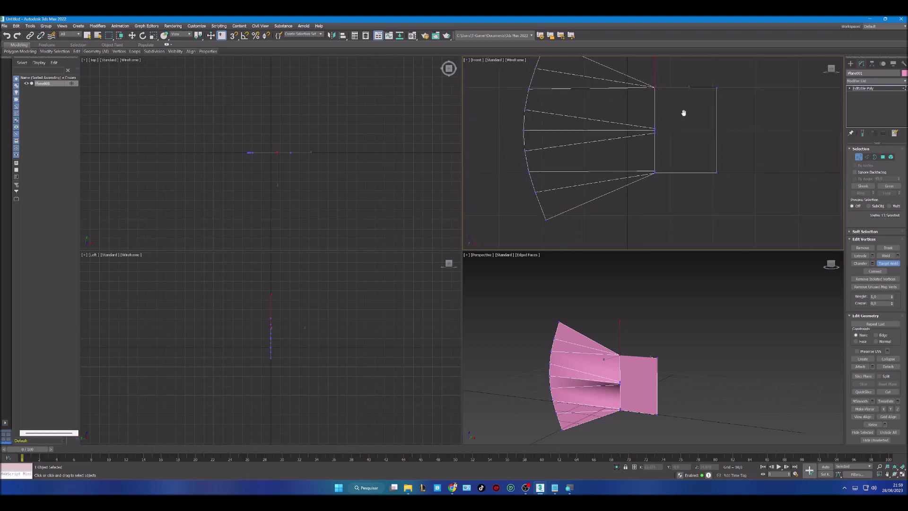
{"action": "scroll", "coordinate": [654, 162], "scroll_direction": "up", "scroll_amount": 5}
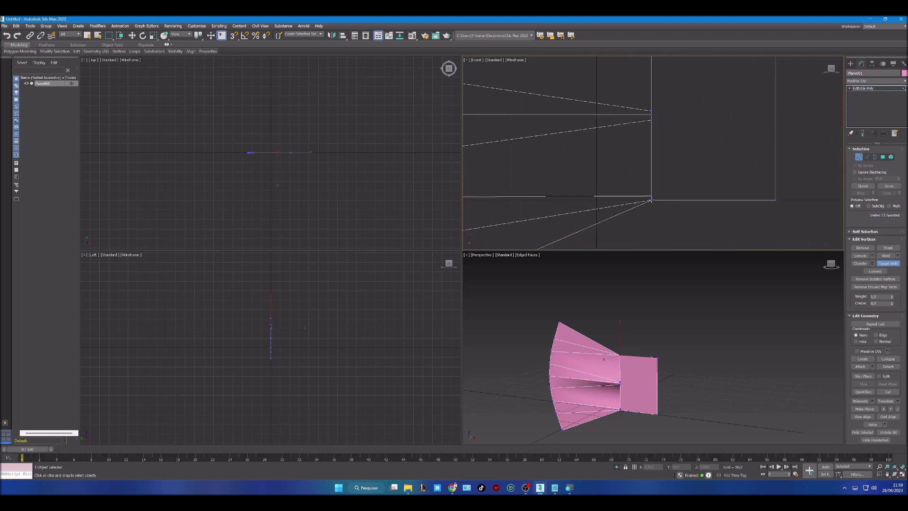
{"action": "scroll", "coordinate": [651, 197], "scroll_direction": "up", "scroll_amount": 2}
{"action": "left_click", "coordinate": [652, 197]}
{"action": "left_click", "coordinate": [652, 213]}
Step: Target Weld the vertices flanking the centre of the inner vertical edge into the middle one, and return to the Move tool
{"action": "scroll", "coordinate": [639, 145], "scroll_direction": "down", "scroll_amount": 4}
{"action": "middle_click_drag", "start_coordinate": [638, 122], "coordinate": [652, 231]}
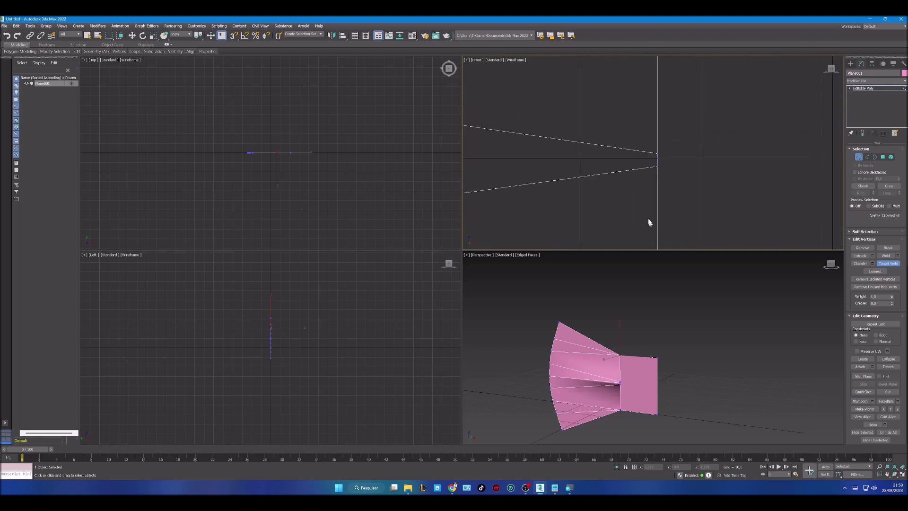
{"action": "left_click", "coordinate": [657, 159]}
{"action": "left_click", "coordinate": [656, 166]}
{"action": "scroll", "coordinate": [657, 176], "scroll_direction": "down", "scroll_amount": 3}
{"action": "scroll", "coordinate": [656, 176], "scroll_direction": "down", "scroll_amount": 4}
{"action": "middle_click_drag", "start_coordinate": [656, 176], "coordinate": [667, 190]}
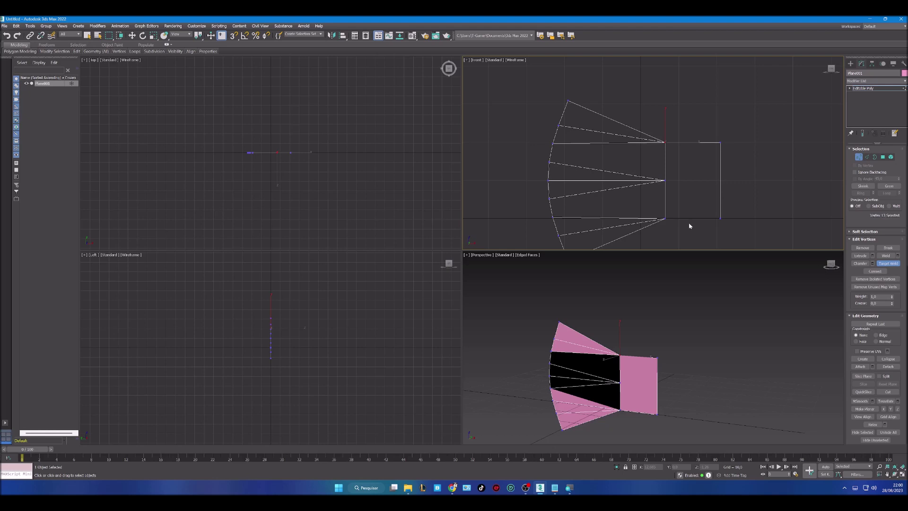
{"action": "left_click", "coordinate": [888, 263]}
{"action": "key", "text": "w"}
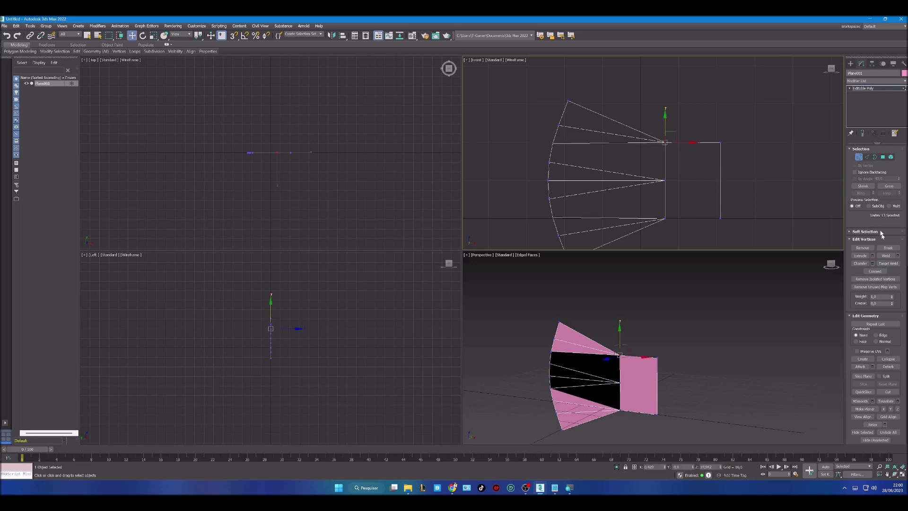
Step: Leave Vertex level and add a Shell modifier to the whole plane
{"action": "left_click", "coordinate": [858, 157]}
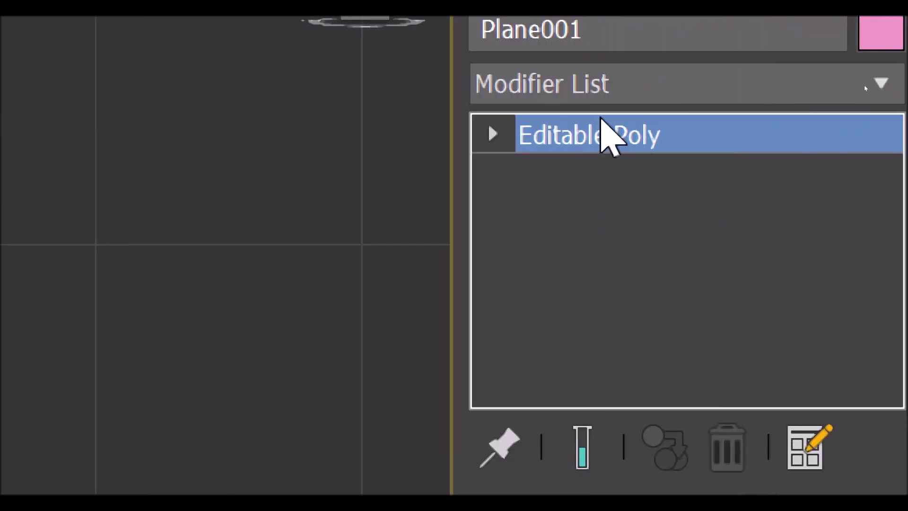
{"action": "left_click", "coordinate": [583, 83]}
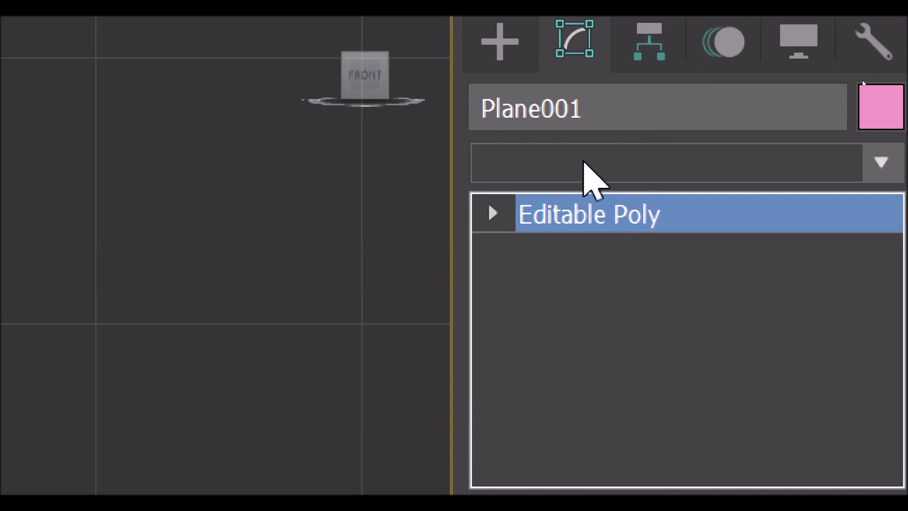
{"action": "left_click", "coordinate": [584, 162]}
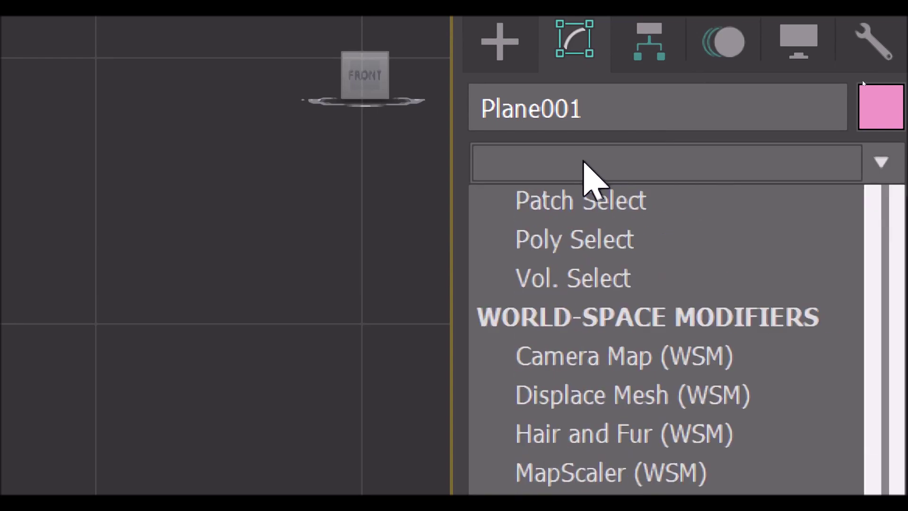
{"action": "type", "text": "sh"}
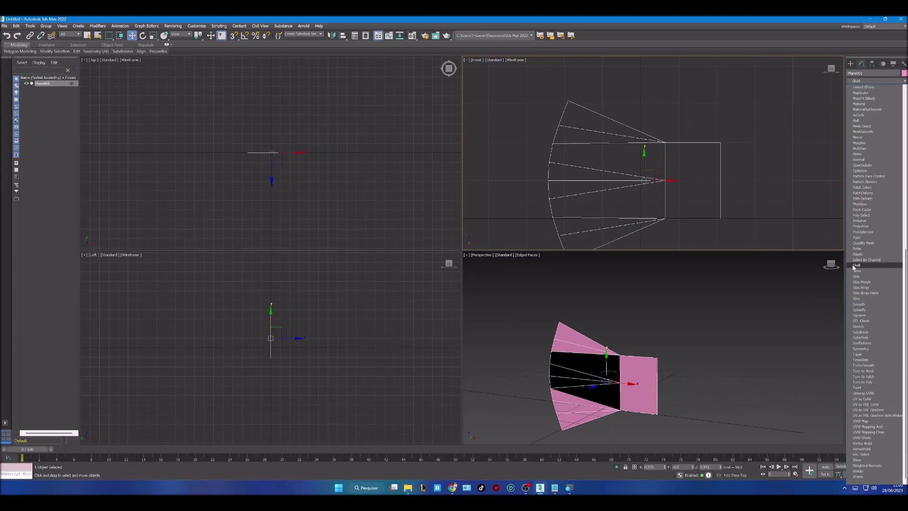
{"action": "left_click", "coordinate": [854, 267]}
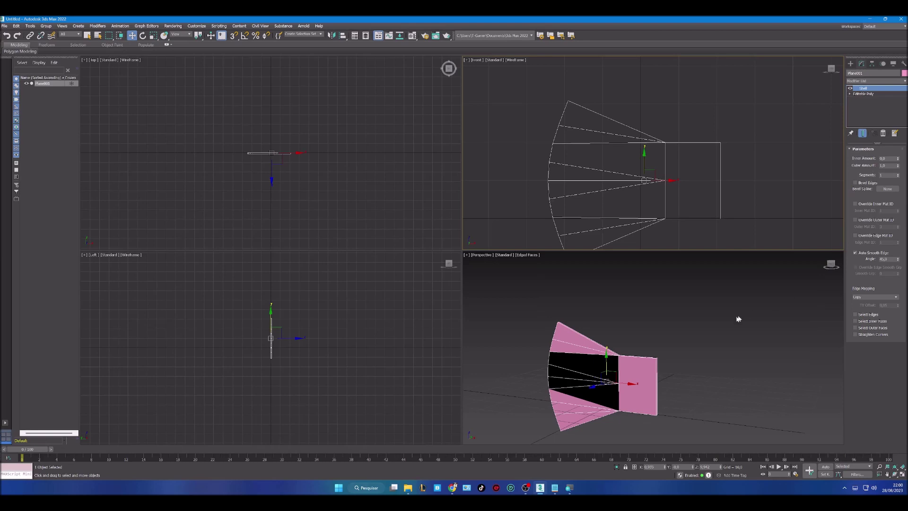
{"action": "middle_click_drag", "start_coordinate": [645, 350], "coordinate": [664, 350], "text": "alt"}
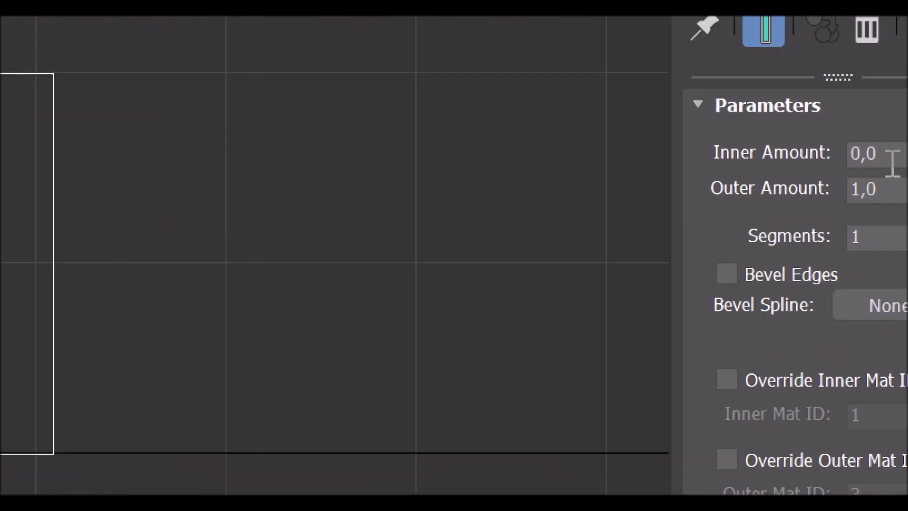
Step: Set the Shell modifier's Inner Amount to 6
{"action": "left_click", "coordinate": [899, 153]}
{"action": "left_click_drag", "start_coordinate": [858, 154], "coordinate": [772, 157]}
{"action": "type", "text": "6"}
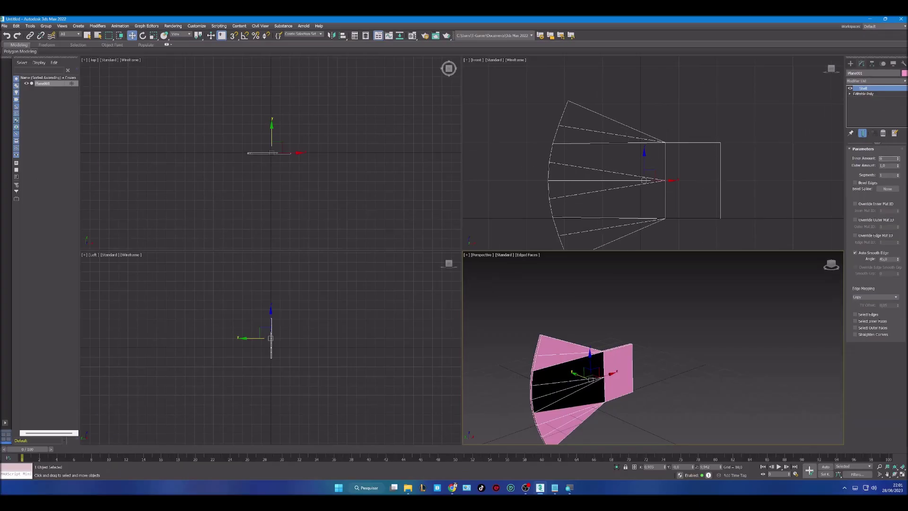
{"action": "key", "text": "Tab"}
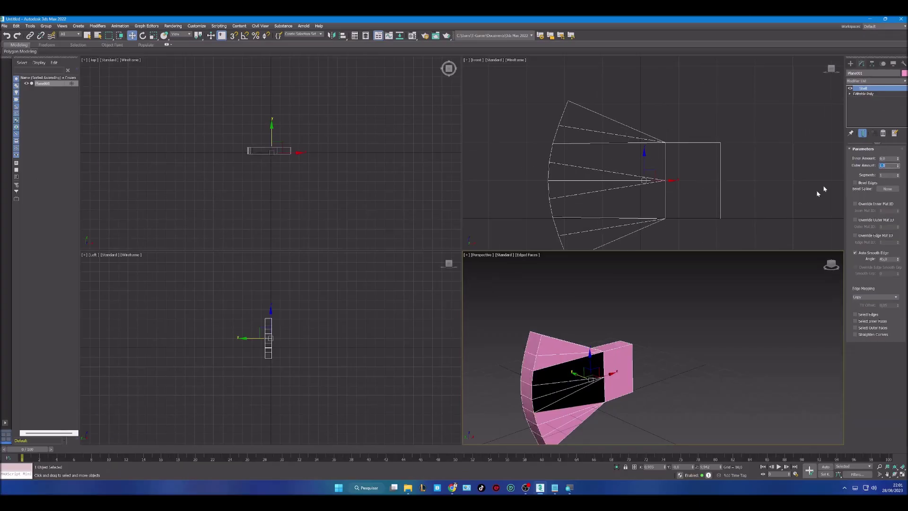
{"action": "middle_click_drag", "start_coordinate": [610, 373], "coordinate": [591, 362]}
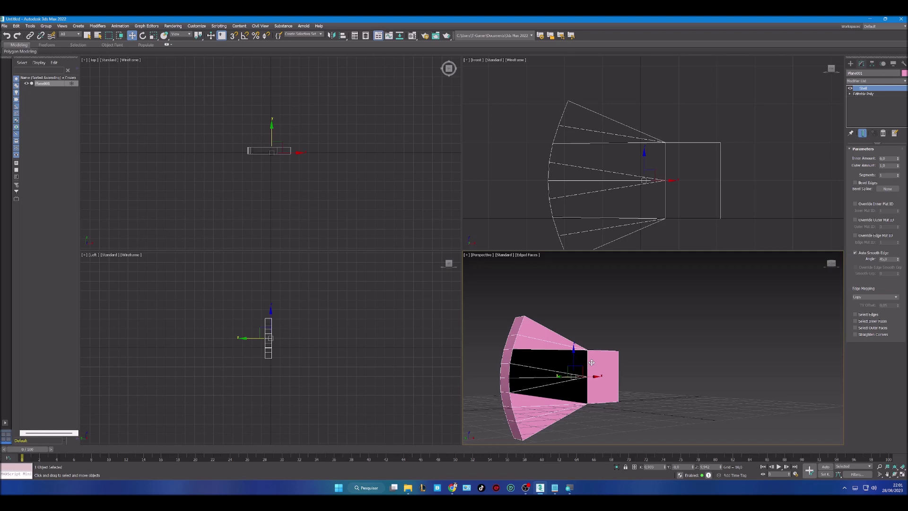
Step: Convert the shelled fan object to an Editable Poly
{"action": "middle_click_drag", "start_coordinate": [591, 364], "coordinate": [570, 393], "text": "alt"}
{"action": "right_click", "coordinate": [568, 374]}
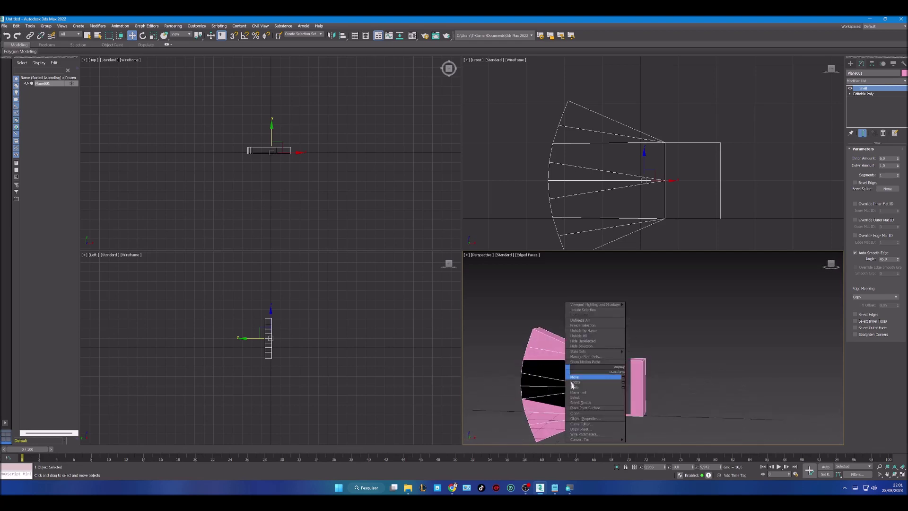
{"action": "mouse_move", "coordinate": [610, 439]}
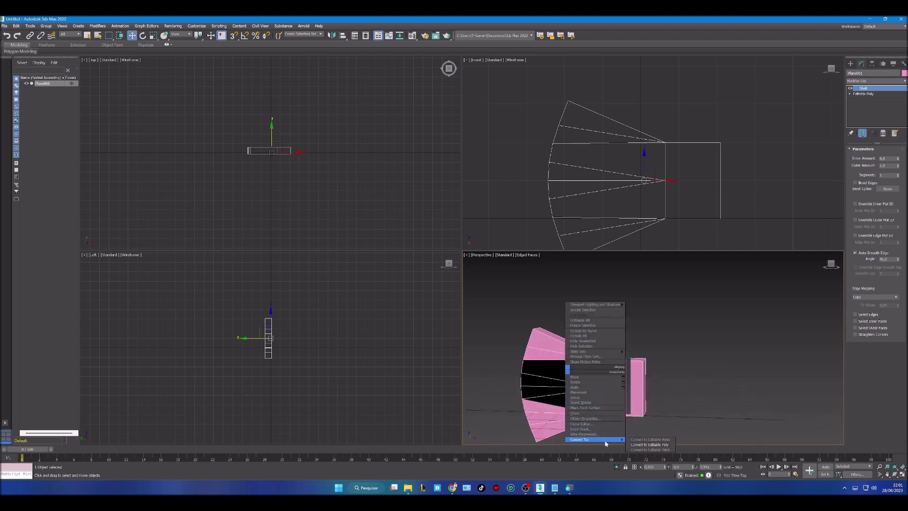
{"action": "left_click", "coordinate": [643, 445]}
{"action": "middle_click_drag", "start_coordinate": [630, 415], "coordinate": [684, 421], "text": "alt"}
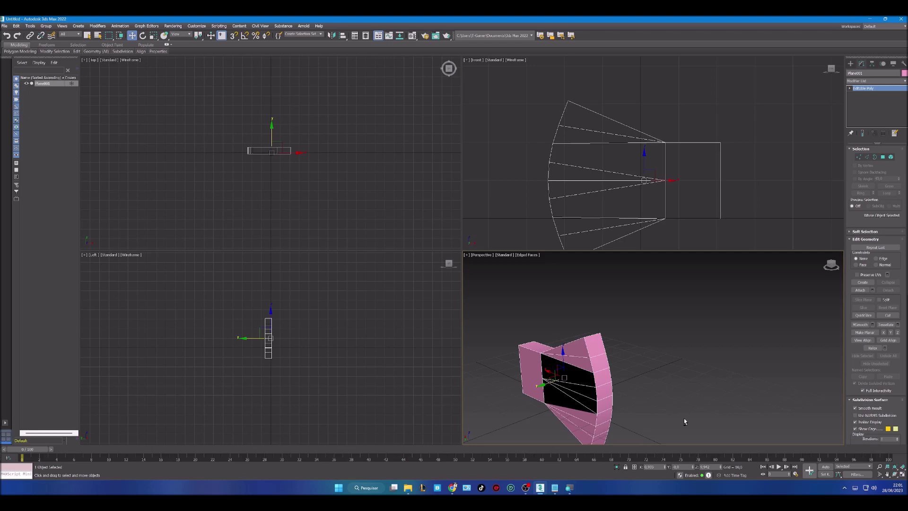
{"action": "middle_click_drag", "start_coordinate": [641, 397], "coordinate": [595, 376], "text": "alt"}
Step: At Vertex level, select all vertices along the fan's curved outer edge and scale them along the thickness axis to narrow the rim
{"action": "scroll", "coordinate": [600, 206], "scroll_direction": "down", "scroll_amount": 2}
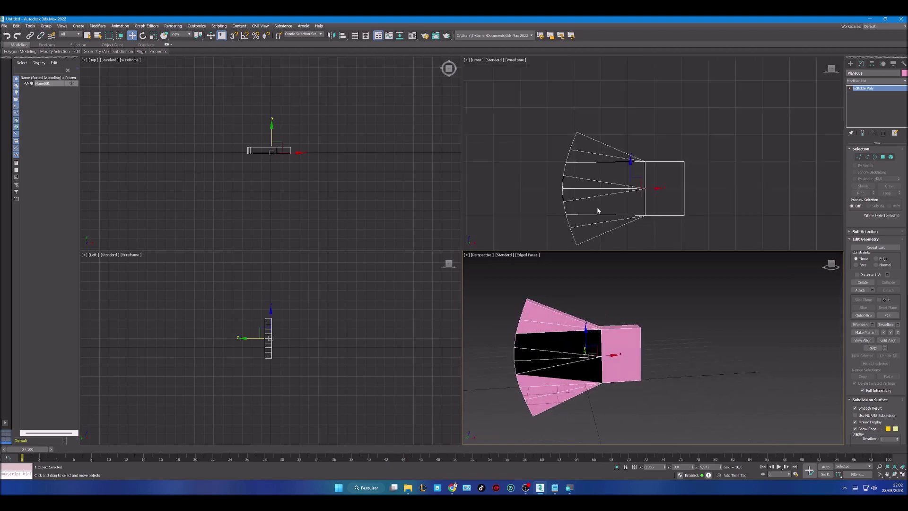
{"action": "middle_click_drag", "start_coordinate": [602, 211], "coordinate": [608, 189]}
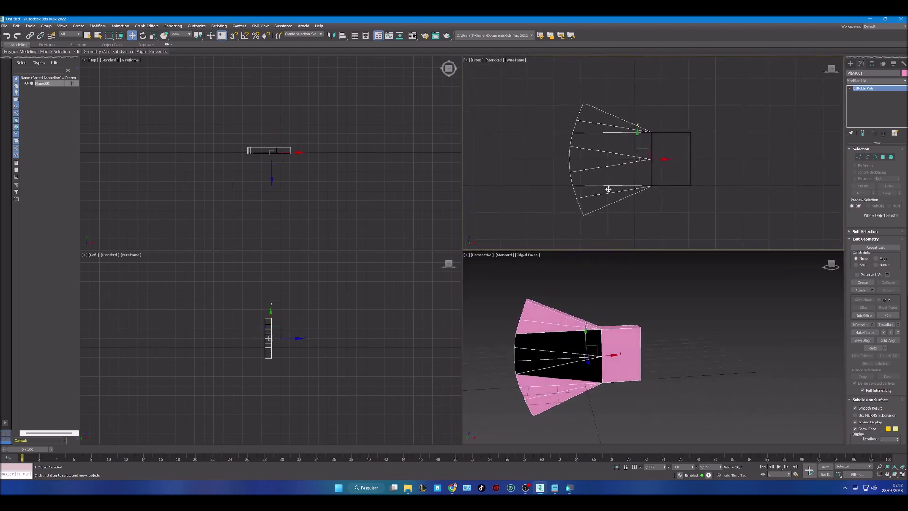
{"action": "left_click", "coordinate": [859, 158]}
{"action": "left_click", "coordinate": [652, 132]}
{"action": "left_click_drag", "start_coordinate": [548, 84], "coordinate": [595, 229]}
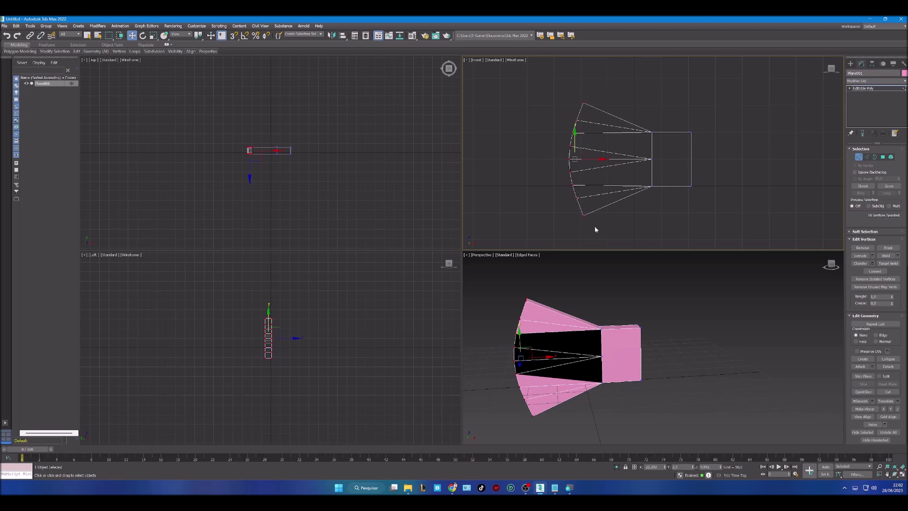
{"action": "scroll", "coordinate": [595, 152], "scroll_direction": "up", "scroll_amount": 2}
{"action": "left_click", "coordinate": [693, 172]}
{"action": "left_click_drag", "start_coordinate": [679, 200], "coordinate": [669, 210]}
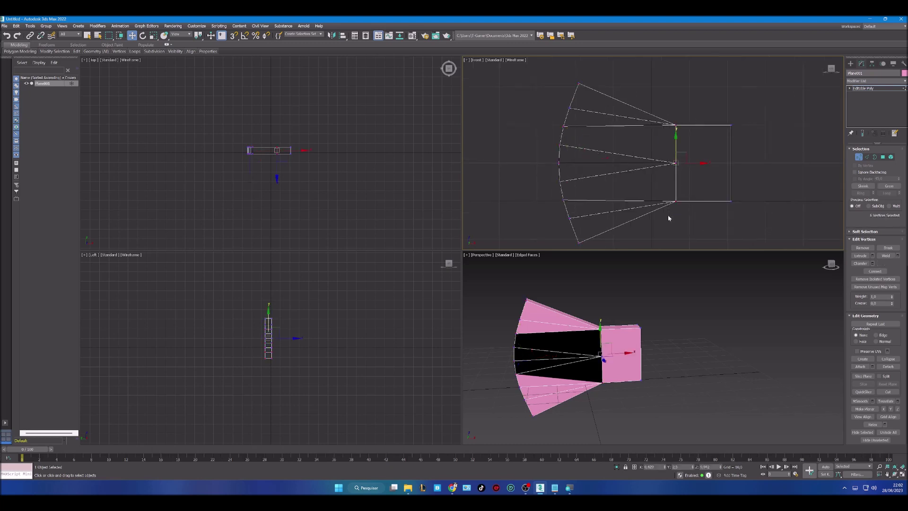
{"action": "left_click_drag", "start_coordinate": [539, 72], "coordinate": [605, 248]}
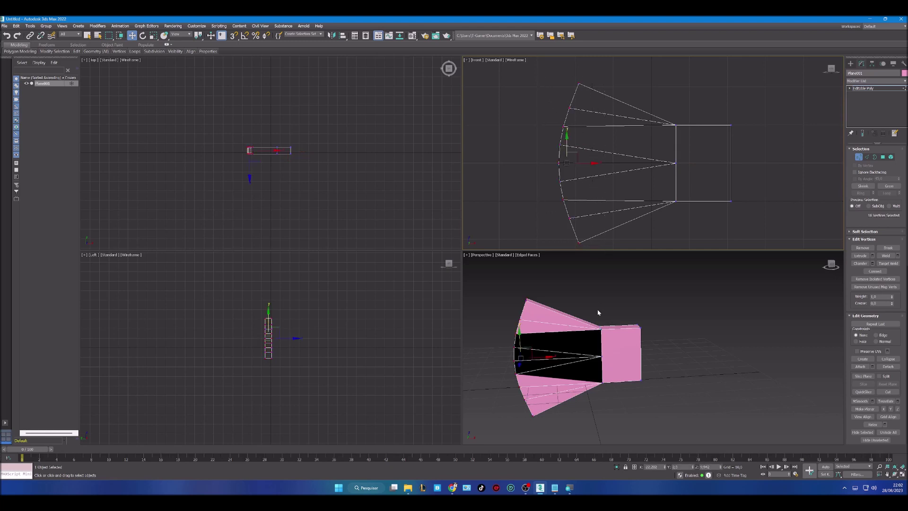
{"action": "middle_click_drag", "start_coordinate": [591, 317], "coordinate": [629, 318], "text": "alt"}
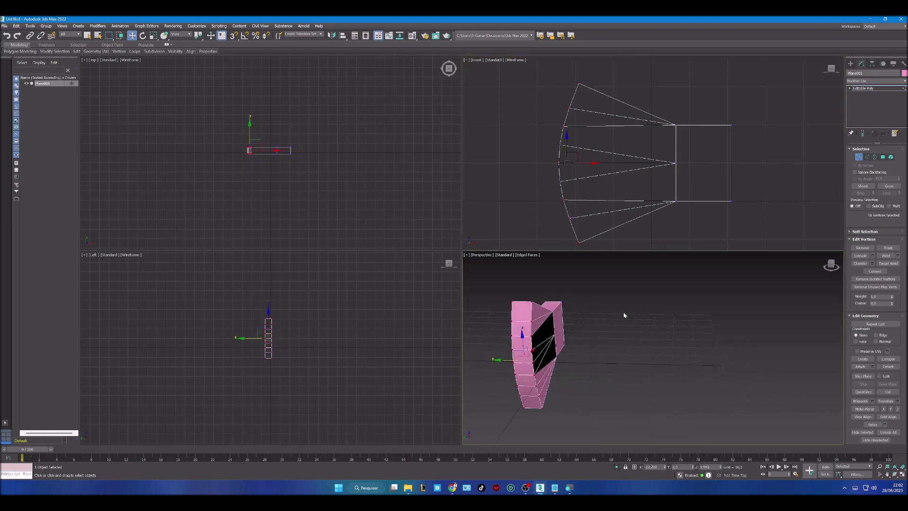
{"action": "key", "text": "r"}
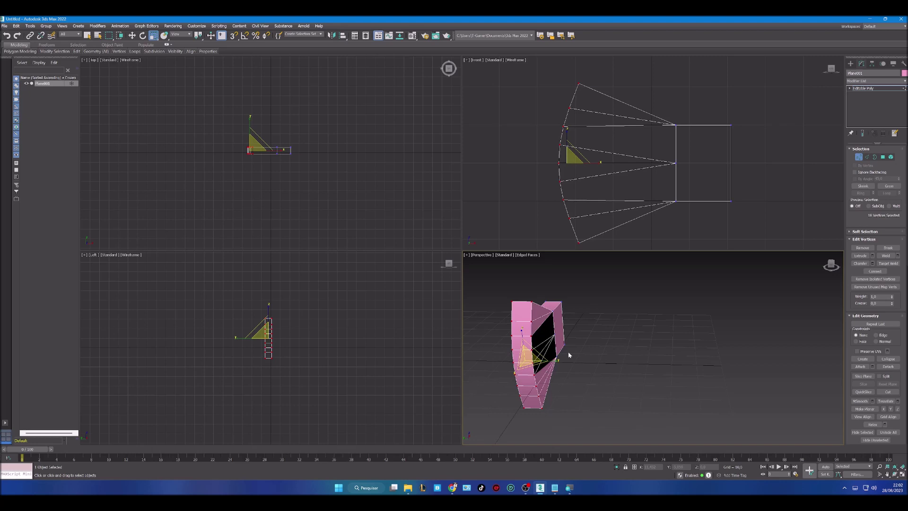
{"action": "left_click_drag", "start_coordinate": [551, 362], "coordinate": [513, 361]}
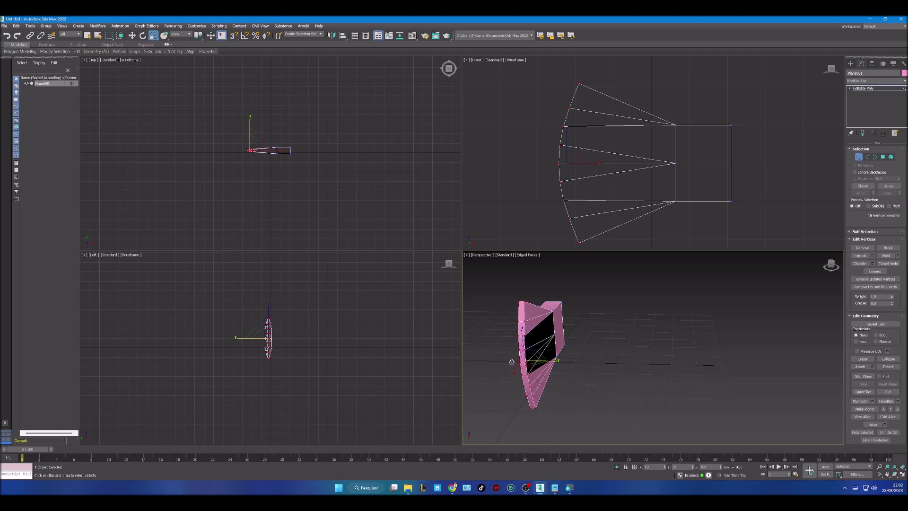
Step: Scale the outer-edge vertices further along the thickness axis in the Left view until the front and back rows meet on one centre line
{"action": "scroll", "coordinate": [286, 342], "scroll_direction": "up", "scroll_amount": 4}
{"action": "scroll", "coordinate": [276, 334], "scroll_direction": "up", "scroll_amount": 4}
{"action": "middle_click_drag", "start_coordinate": [329, 333], "coordinate": [340, 329]}
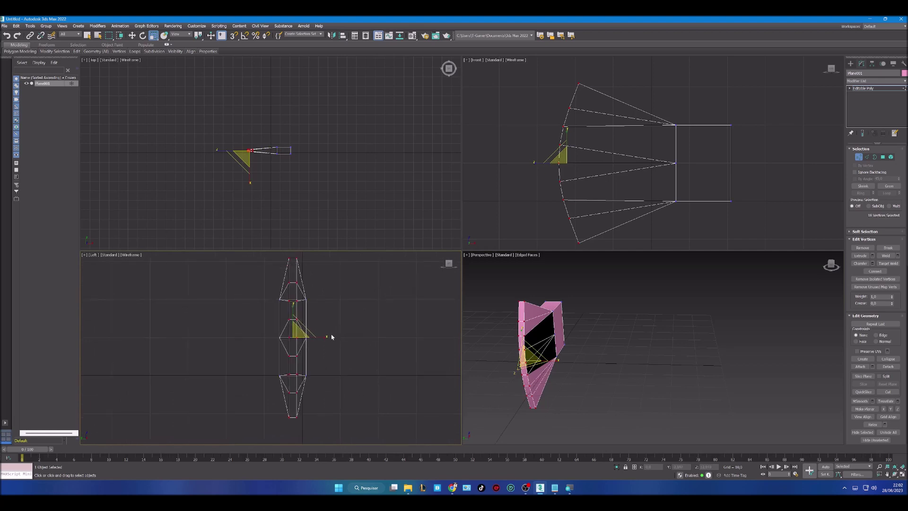
{"action": "scroll", "coordinate": [297, 341], "scroll_direction": "up", "scroll_amount": 5}
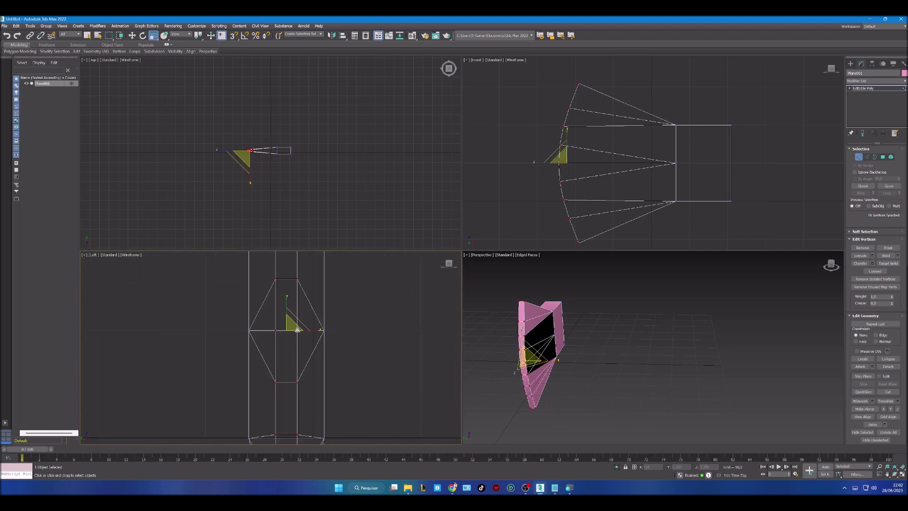
{"action": "left_click_drag", "start_coordinate": [317, 330], "coordinate": [87, 323]}
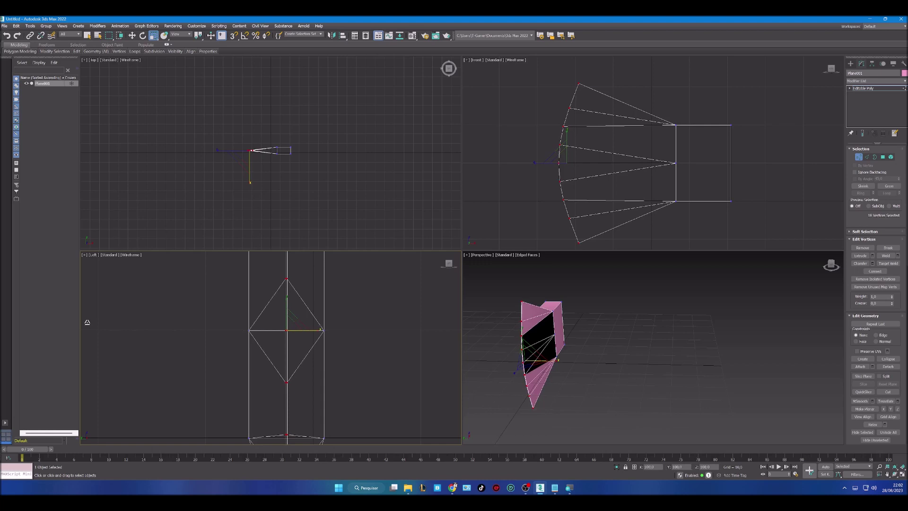
Step: Repeatedly scale the outer-rim vertices along the thickness axis in the Left view to close the remaining gap between the two rows
{"action": "scroll", "coordinate": [293, 334], "scroll_direction": "up", "scroll_amount": 8}
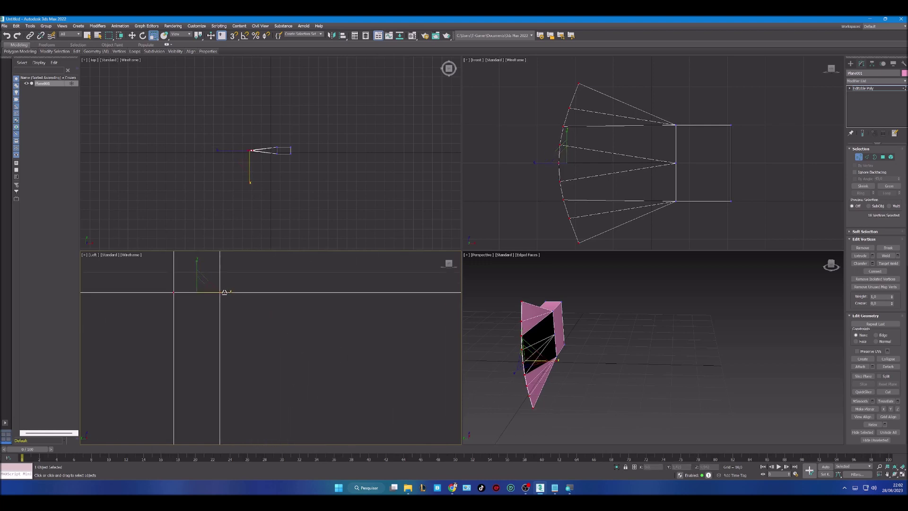
{"action": "left_click_drag", "start_coordinate": [225, 293], "coordinate": [131, 298]}
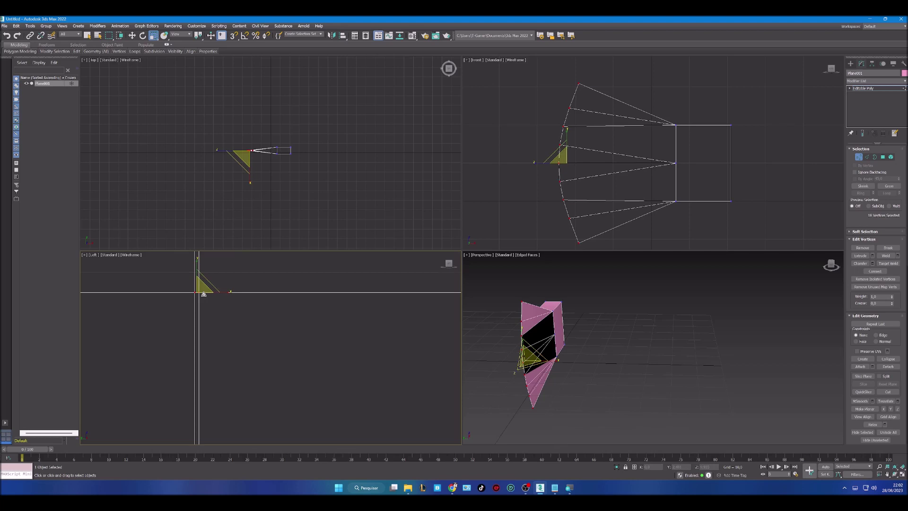
{"action": "scroll", "coordinate": [204, 294], "scroll_direction": "up", "scroll_amount": 5}
{"action": "scroll", "coordinate": [179, 285], "scroll_direction": "up", "scroll_amount": 1}
{"action": "middle_click_drag", "start_coordinate": [182, 294], "coordinate": [310, 338]}
{"action": "scroll", "coordinate": [308, 330], "scroll_direction": "up", "scroll_amount": 4}
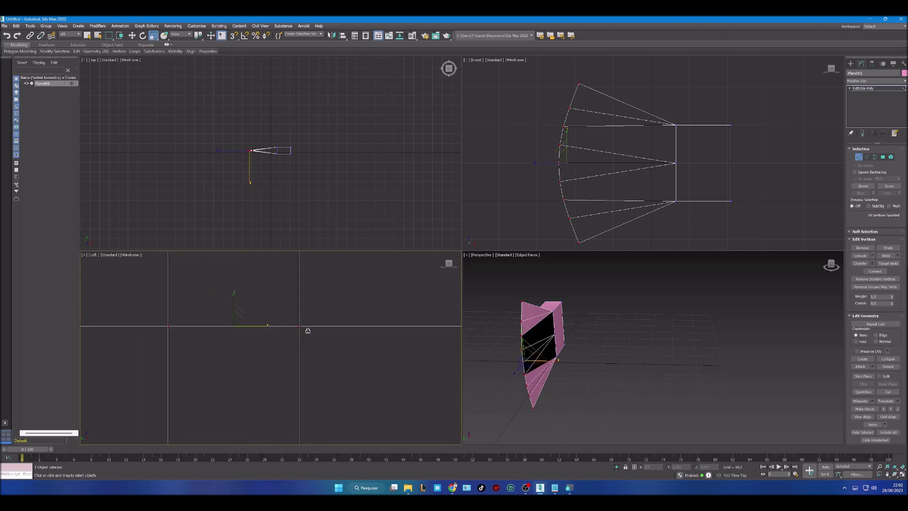
{"action": "left_click_drag", "start_coordinate": [261, 325], "coordinate": [117, 328]}
{"action": "scroll", "coordinate": [206, 338], "scroll_direction": "up", "scroll_amount": 2}
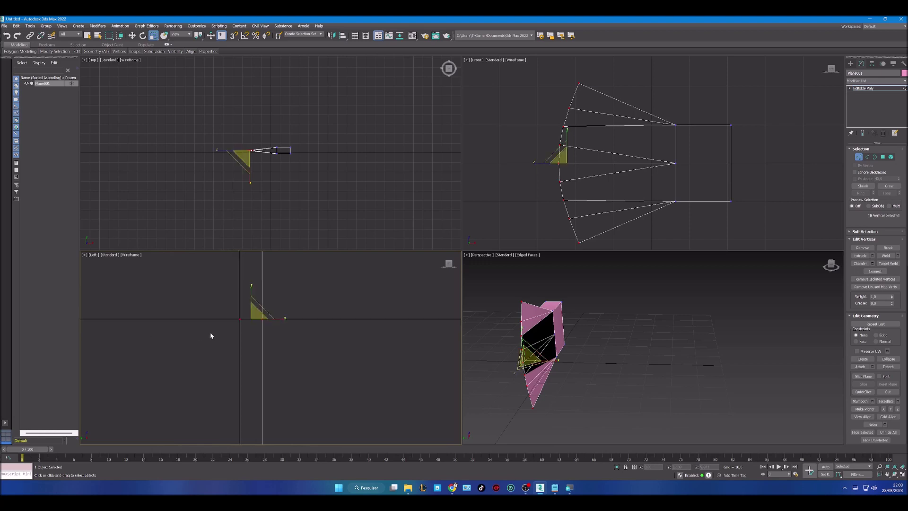
{"action": "left_click_drag", "start_coordinate": [271, 319], "coordinate": [188, 318]}
{"action": "scroll", "coordinate": [345, 352], "scroll_direction": "down", "scroll_amount": 8}
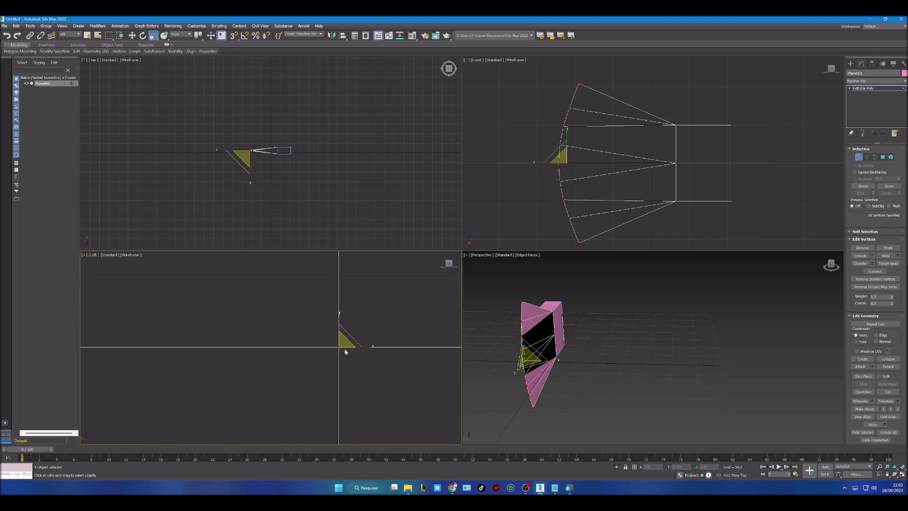
{"action": "scroll", "coordinate": [592, 397], "scroll_direction": "down", "scroll_amount": 3}
Step: At Edge level, select the four edges running across the width of the fan's rectangular base and Connect them with 4 segments
{"action": "middle_click_drag", "start_coordinate": [588, 393], "coordinate": [523, 388], "text": "alt"}
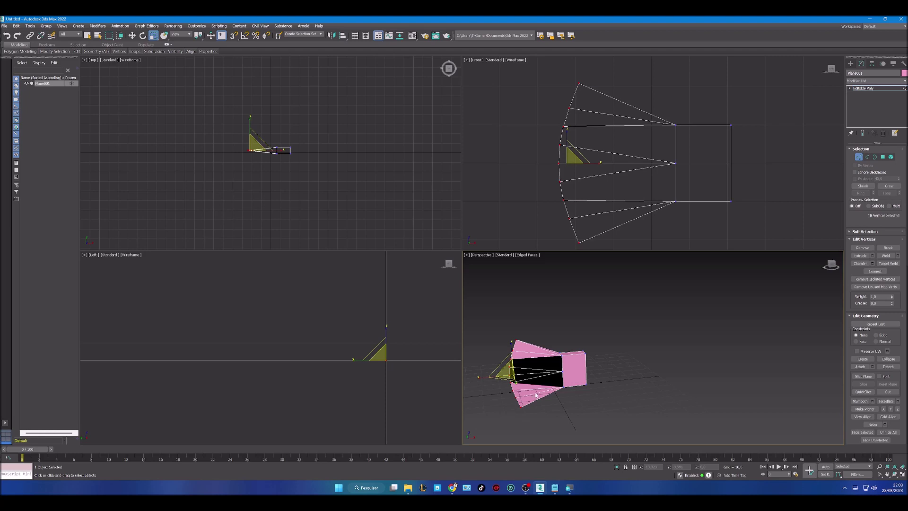
{"action": "middle_click_drag", "start_coordinate": [699, 183], "coordinate": [643, 178]}
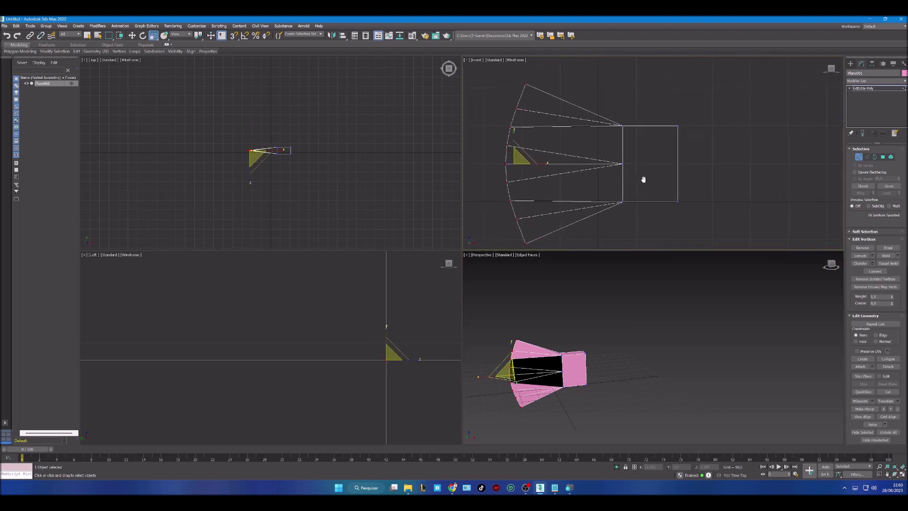
{"action": "left_click", "coordinate": [866, 157]}
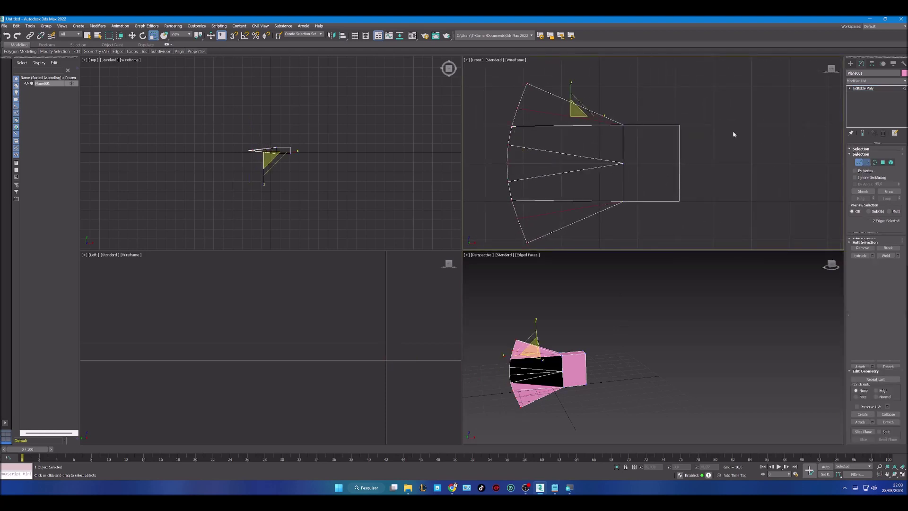
{"action": "left_click_drag", "start_coordinate": [655, 209], "coordinate": [654, 214]}
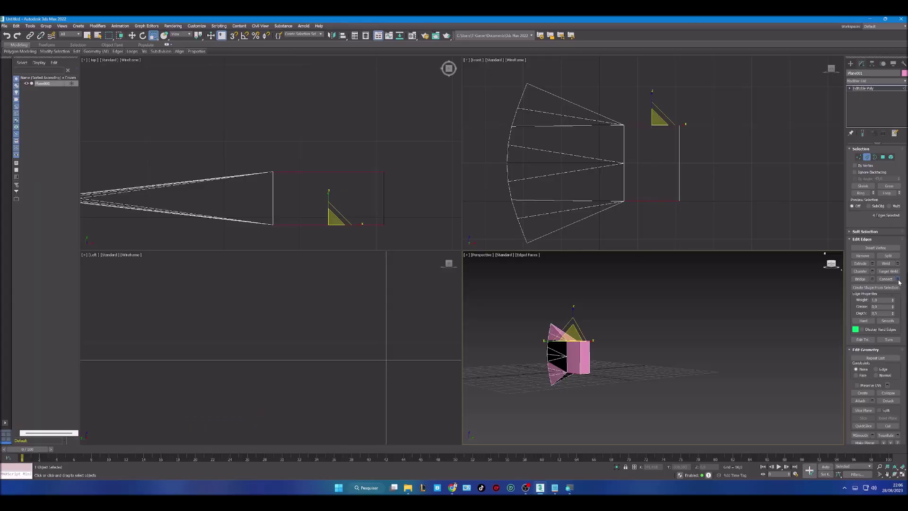
{"action": "left_click", "coordinate": [898, 282]}
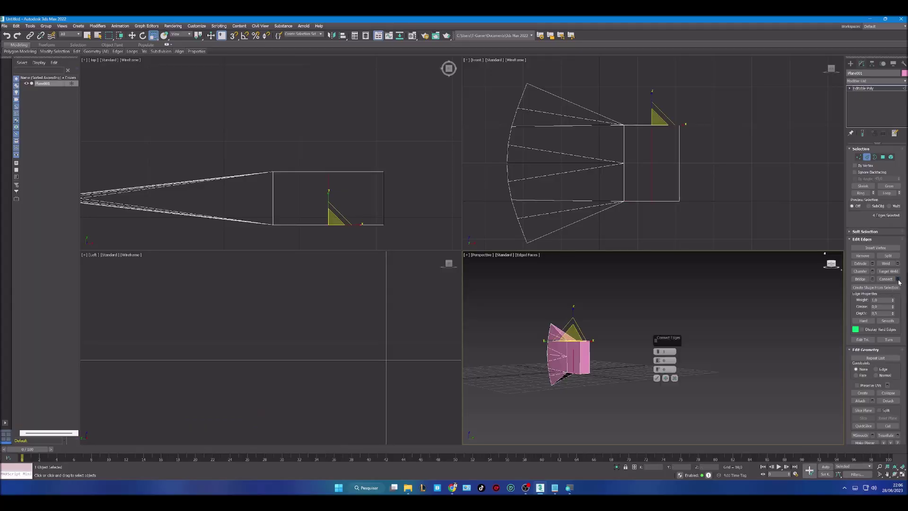
{"action": "left_click", "coordinate": [659, 353]}
{"action": "left_click", "coordinate": [659, 352]}
{"action": "left_click_drag", "start_coordinate": [659, 352], "coordinate": [659, 300]}
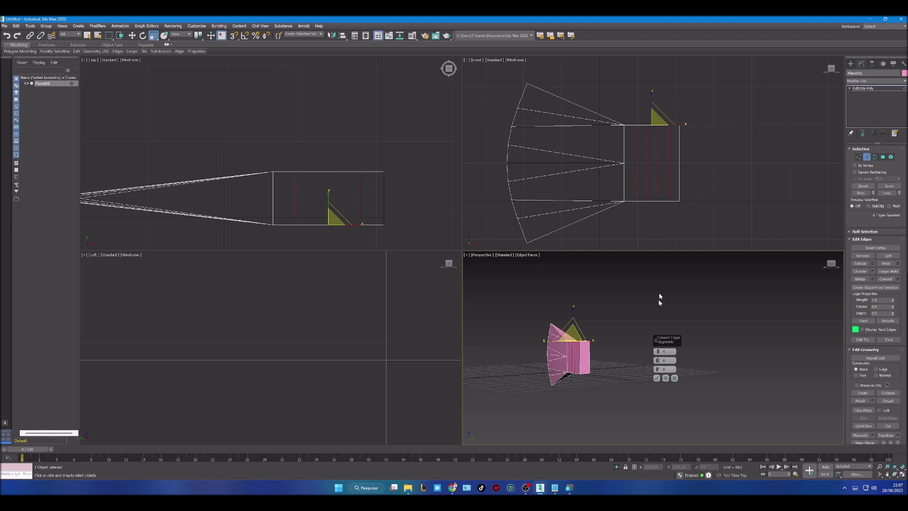
{"action": "left_click", "coordinate": [657, 378]}
Step: Select the two middle edge loops of the rectangular base and scale them outward along the thickness axis to form a bulge
{"action": "mouse_move", "coordinate": [645, 197]}
{"action": "middle_mouse_down"}
{"action": "mouse_move", "coordinate": [641, 217]}
{"action": "mouse_move", "coordinate": [649, 190]}
{"action": "middle_mouse_up"}
{"action": "mouse_move", "coordinate": [618, 376]}
{"action": "middle_mouse_down", "text": "alt"}
{"action": "mouse_move", "coordinate": [602, 377]}
{"action": "mouse_move", "coordinate": [633, 386]}
{"action": "middle_mouse_up", "text": "alt"}
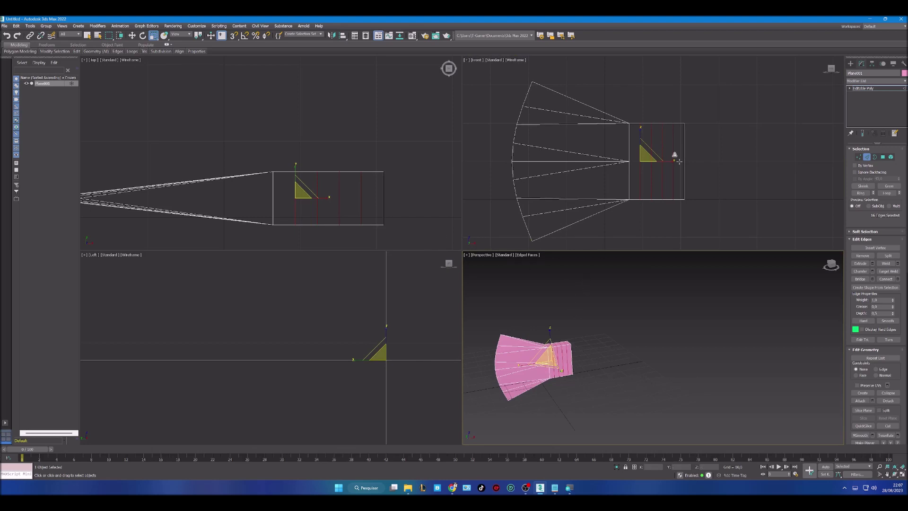
{"action": "left_click", "coordinate": [671, 206]}
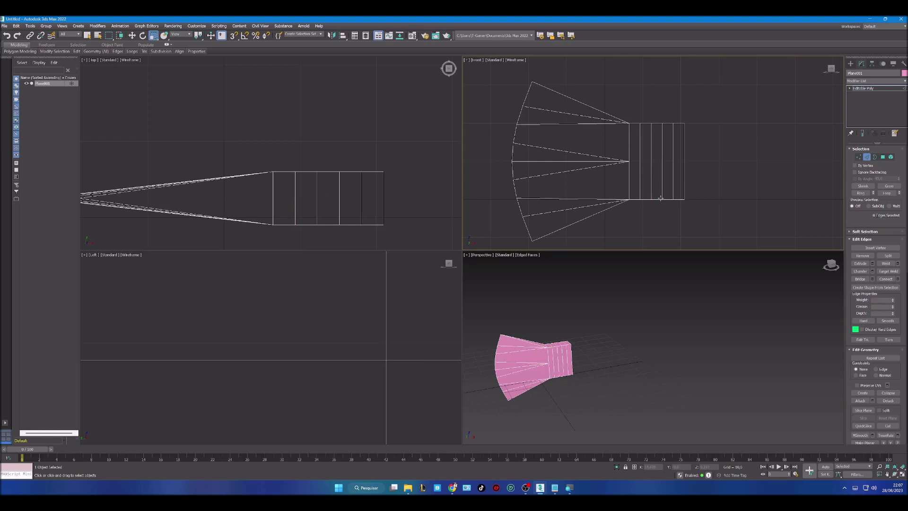
{"action": "double_click", "coordinate": [650, 172]}
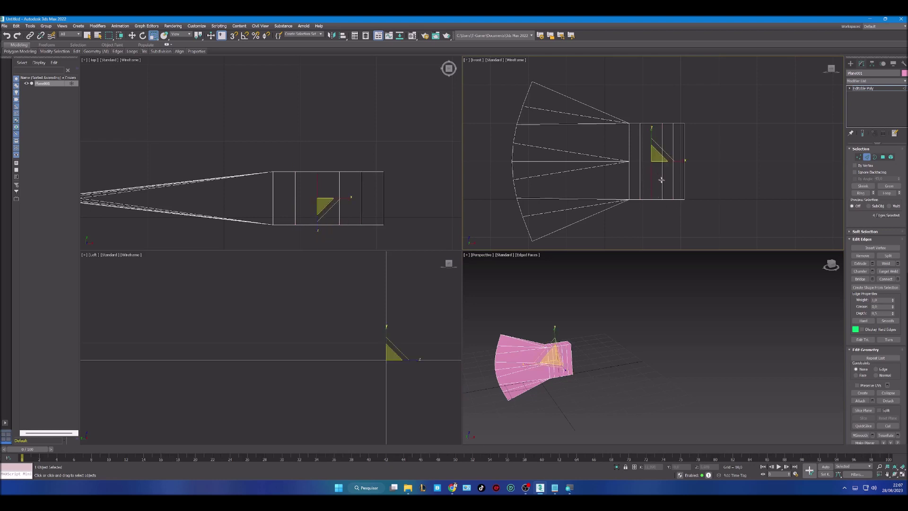
{"action": "double_click", "coordinate": [662, 180], "text": "ctrl"}
{"action": "middle_click_drag", "start_coordinate": [606, 348], "coordinate": [594, 378], "text": "alt"}
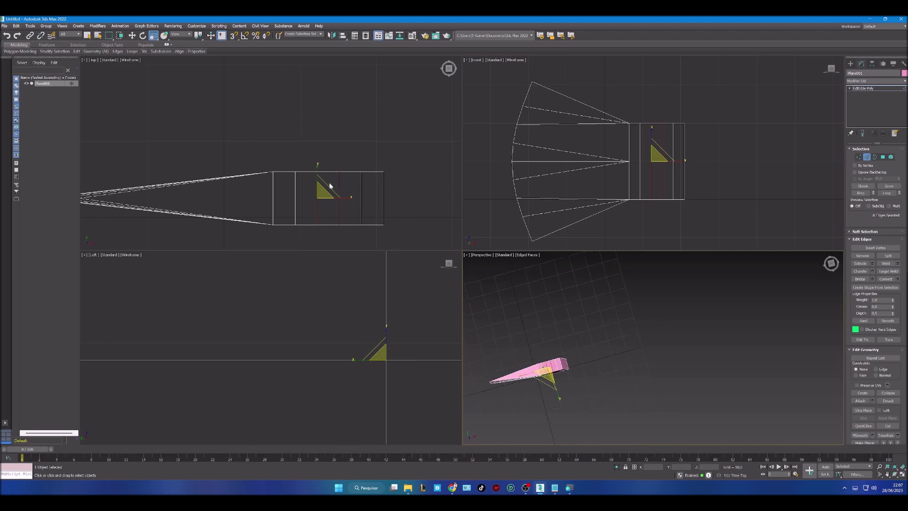
{"action": "middle_click_drag", "start_coordinate": [340, 181], "coordinate": [352, 181]}
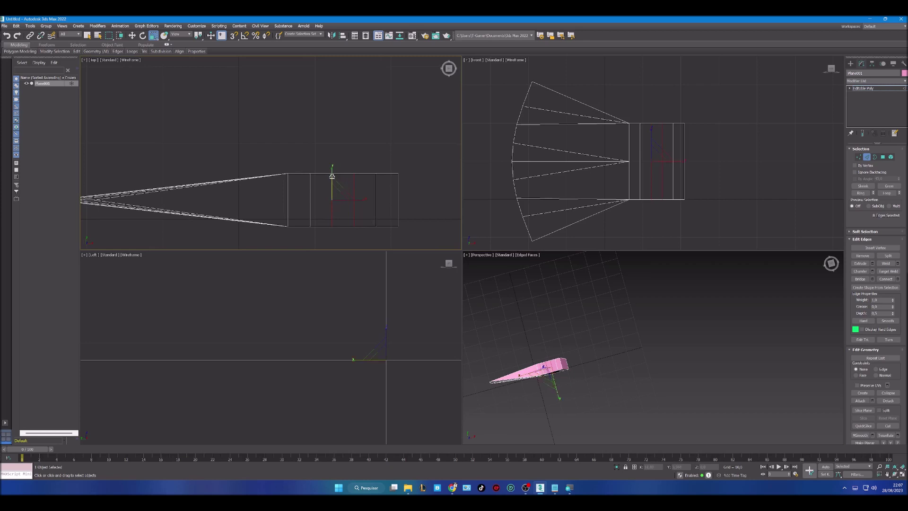
{"action": "mouse_move", "coordinate": [332, 176]}
{"action": "left_mouse_down"}
{"action": "mouse_move", "coordinate": [333, 162]}
{"action": "mouse_move", "coordinate": [339, 168]}
{"action": "left_mouse_up"}
{"action": "mouse_move", "coordinate": [572, 376]}
{"action": "middle_mouse_down"}
{"action": "mouse_move", "coordinate": [579, 393]}
{"action": "mouse_move", "coordinate": [558, 353]}
{"action": "mouse_move", "coordinate": [489, 380]}
{"action": "mouse_move", "coordinate": [523, 391]}
{"action": "mouse_move", "coordinate": [578, 370]}
{"action": "mouse_move", "coordinate": [572, 319]}
{"action": "mouse_move", "coordinate": [520, 371]}
{"action": "mouse_move", "coordinate": [492, 371]}
{"action": "mouse_move", "coordinate": [586, 382]}
{"action": "mouse_move", "coordinate": [579, 386]}
{"action": "middle_mouse_up"}
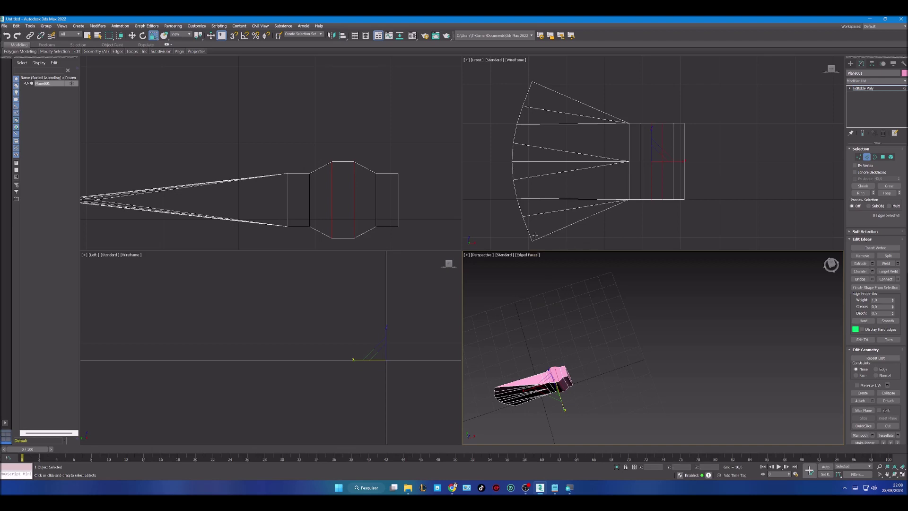
Step: At Polygon level, select the three polygons capping the bulge on the upper end and the three on the lower end
{"action": "middle_click_drag", "start_coordinate": [317, 200], "coordinate": [324, 176]}
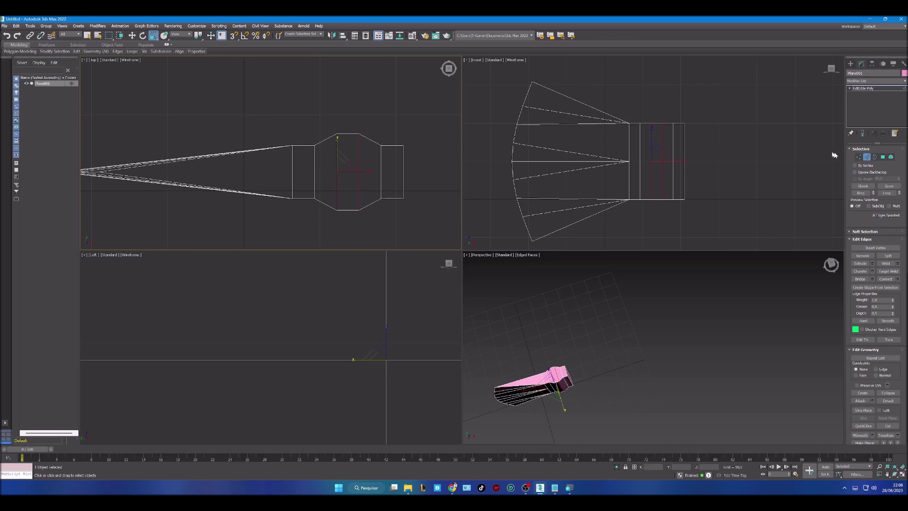
{"action": "left_click", "coordinate": [883, 158]}
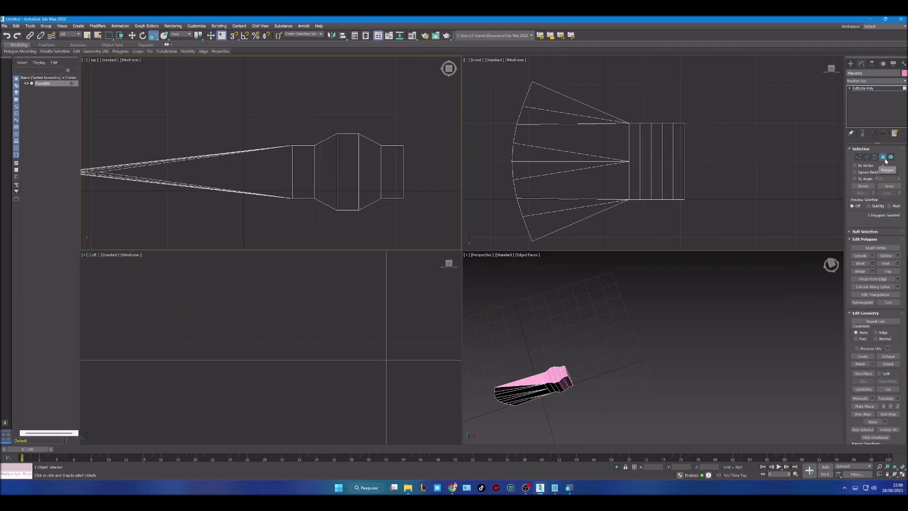
{"action": "left_click", "coordinate": [335, 159]}
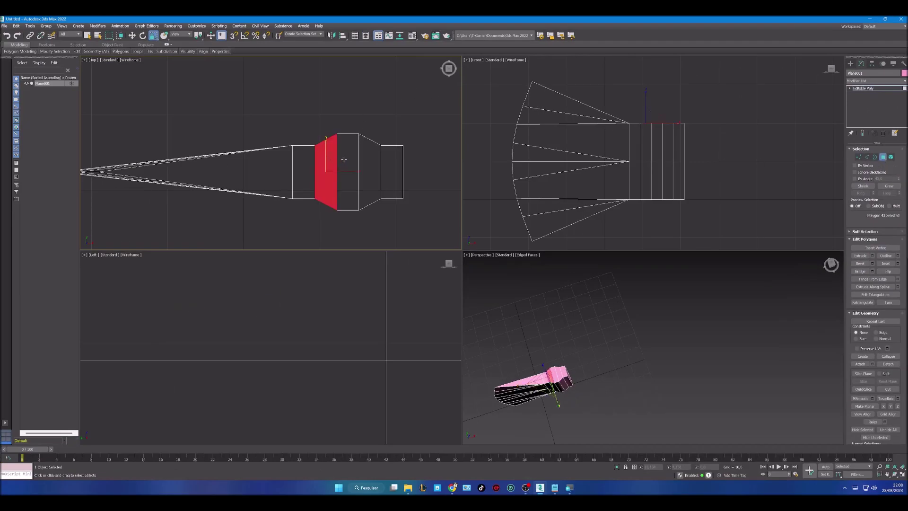
{"action": "middle_click_drag", "start_coordinate": [545, 342], "coordinate": [543, 333]}
{"action": "middle_click_drag", "start_coordinate": [532, 289], "coordinate": [515, 277], "text": "alt"}
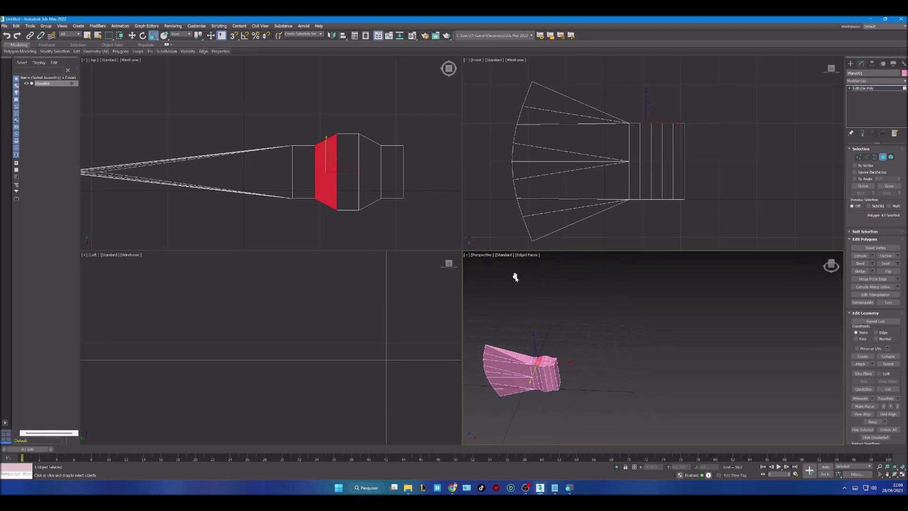
{"action": "left_click", "coordinate": [347, 186], "text": "ctrl"}
{"action": "left_click", "coordinate": [368, 186], "text": "ctrl"}
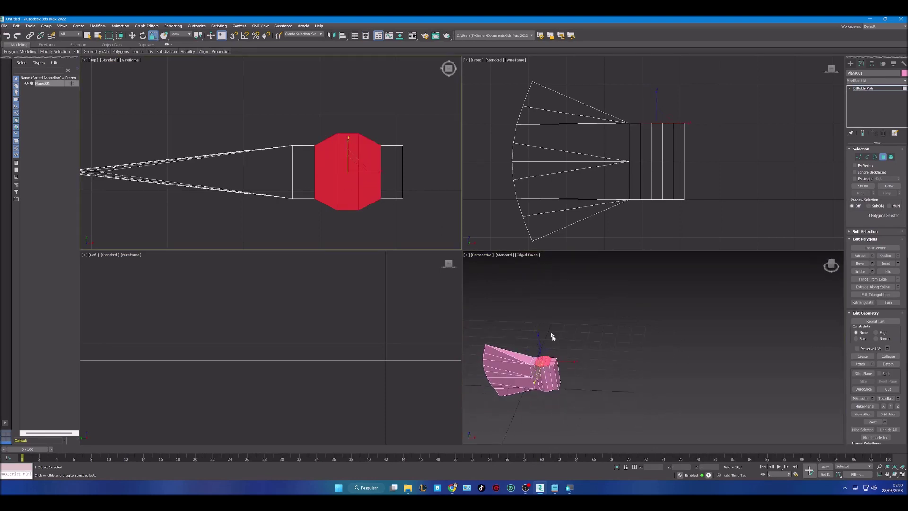
{"action": "middle_click_drag", "start_coordinate": [559, 360], "coordinate": [575, 302], "text": "alt"}
{"action": "left_click", "coordinate": [528, 364], "text": "ctrl"}
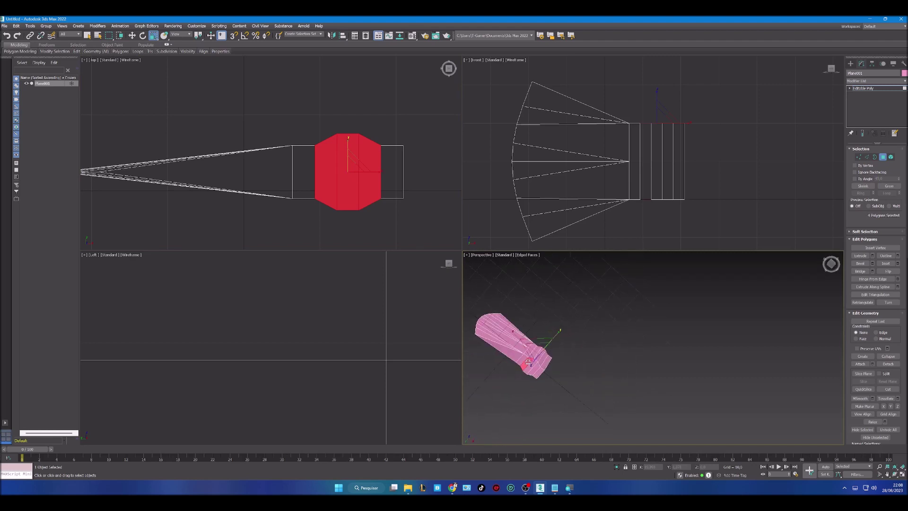
{"action": "left_click", "coordinate": [530, 366], "text": "ctrl"}
{"action": "left_click", "coordinate": [535, 368], "text": "ctrl"}
{"action": "middle_click_drag", "start_coordinate": [569, 343], "coordinate": [538, 380], "text": "alt"}
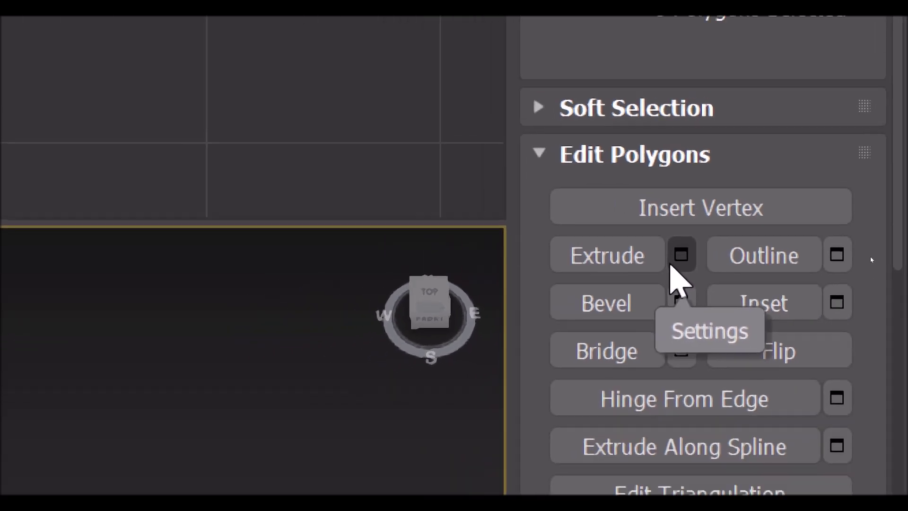
Step: Extrude the six selected cap polygons with a height of 0
{"action": "left_click", "coordinate": [601, 266]}
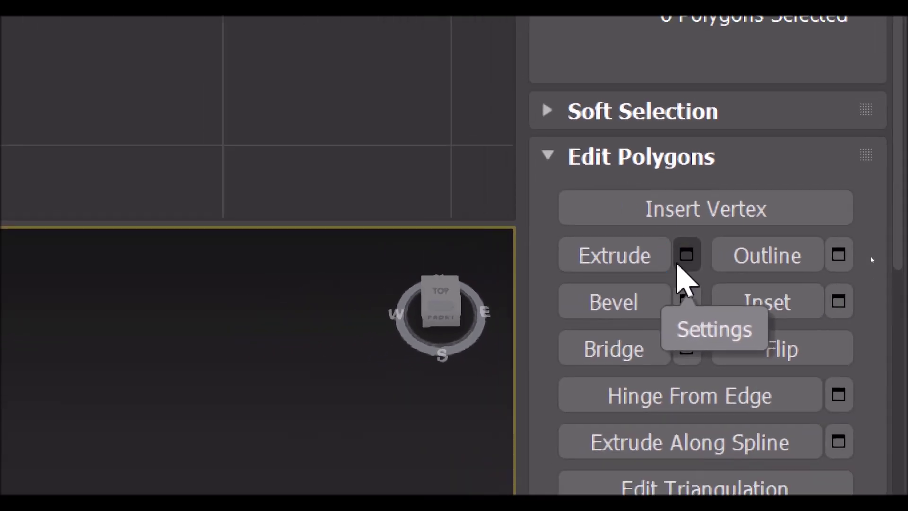
{"action": "left_click", "coordinate": [694, 261]}
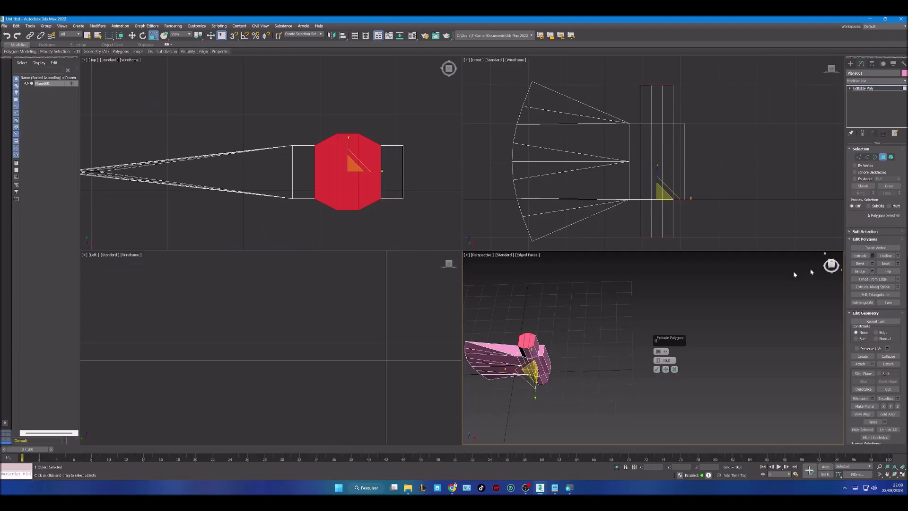
{"action": "mouse_move", "coordinate": [565, 361]}
{"action": "middle_mouse_down", "text": "alt"}
{"action": "mouse_move", "coordinate": [563, 371]}
{"action": "mouse_move", "coordinate": [559, 318]}
{"action": "mouse_move", "coordinate": [590, 387]}
{"action": "mouse_move", "coordinate": [531, 351]}
{"action": "mouse_move", "coordinate": [477, 345]}
{"action": "mouse_move", "coordinate": [576, 353]}
{"action": "middle_mouse_up", "text": "alt"}
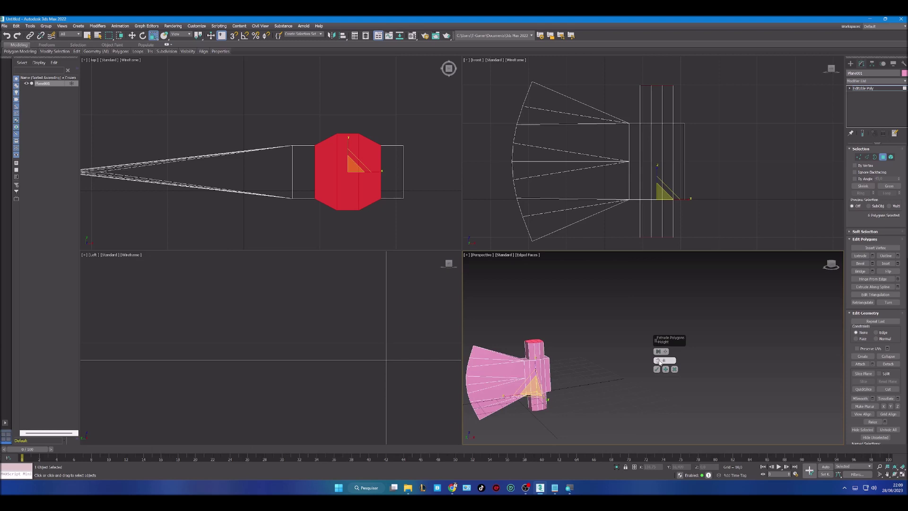
{"action": "left_click", "coordinate": [657, 369]}
Step: Scale the extruded cap polygons slightly inward in the Top view to leave a narrow border around each octagon
{"action": "middle_click_drag", "start_coordinate": [567, 393], "coordinate": [578, 406], "text": "alt"}
{"action": "scroll", "coordinate": [534, 371], "scroll_direction": "up", "scroll_amount": 2}
{"action": "scroll", "coordinate": [534, 373], "scroll_direction": "down", "scroll_amount": 2}
{"action": "scroll", "coordinate": [534, 373], "scroll_direction": "up", "scroll_amount": 2}
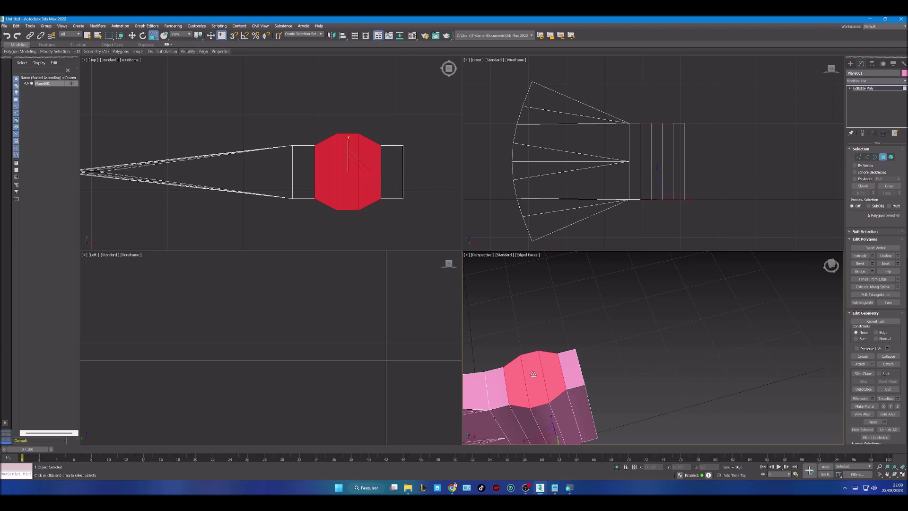
{"action": "middle_click_drag", "start_coordinate": [547, 371], "coordinate": [563, 316]}
{"action": "scroll", "coordinate": [345, 183], "scroll_direction": "down", "scroll_amount": 2}
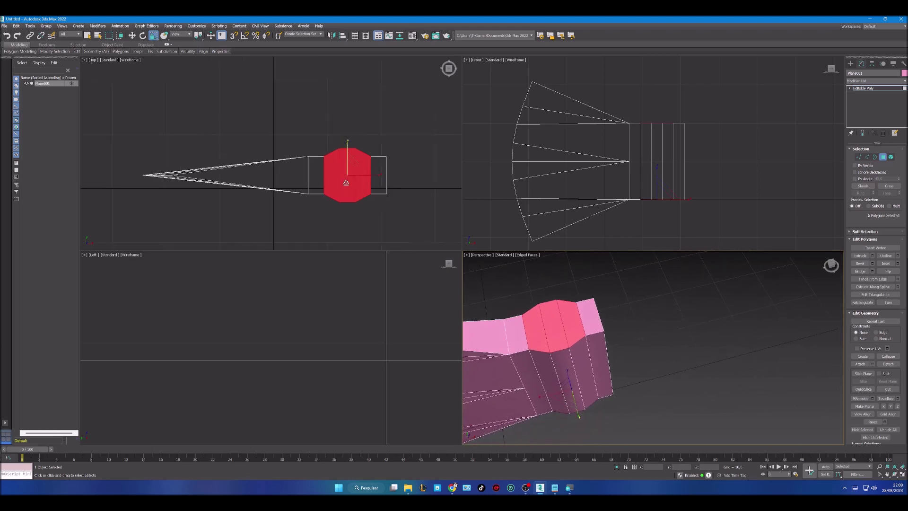
{"action": "middle_click_drag", "start_coordinate": [352, 170], "coordinate": [350, 178]}
{"action": "left_click_drag", "start_coordinate": [351, 177], "coordinate": [350, 182]}
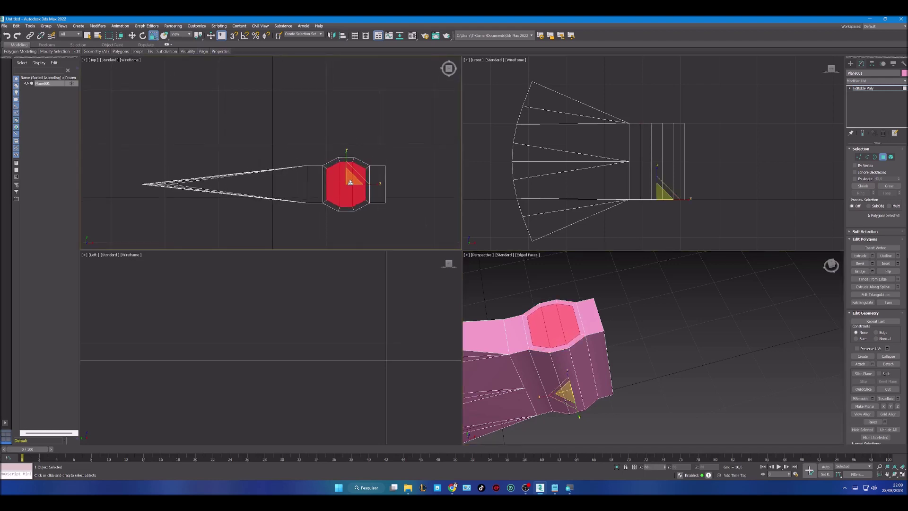
{"action": "middle_click_drag", "start_coordinate": [595, 421], "coordinate": [589, 387], "text": "alt"}
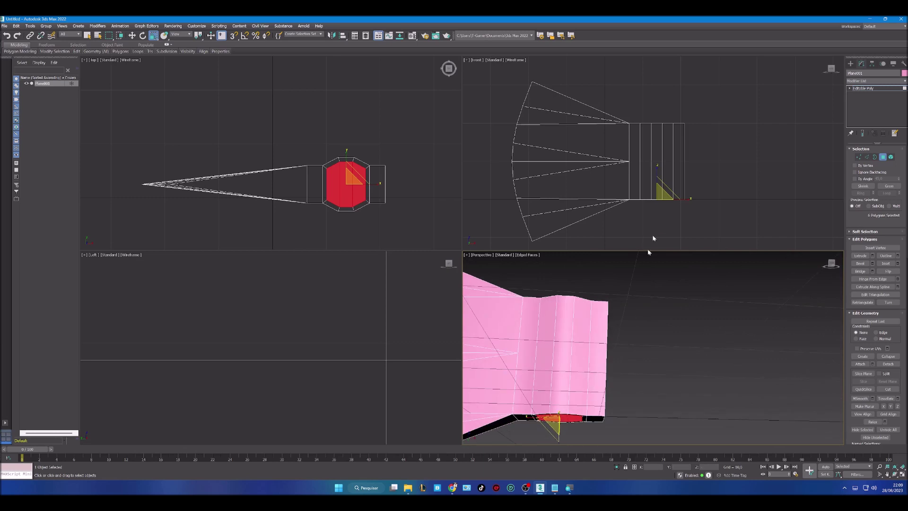
Step: Deselect the lower octagon's polygons and move the upper octagon's three polygons slightly down to recess them
{"action": "middle_click_drag", "start_coordinate": [588, 389], "coordinate": [567, 401], "text": "alt"}
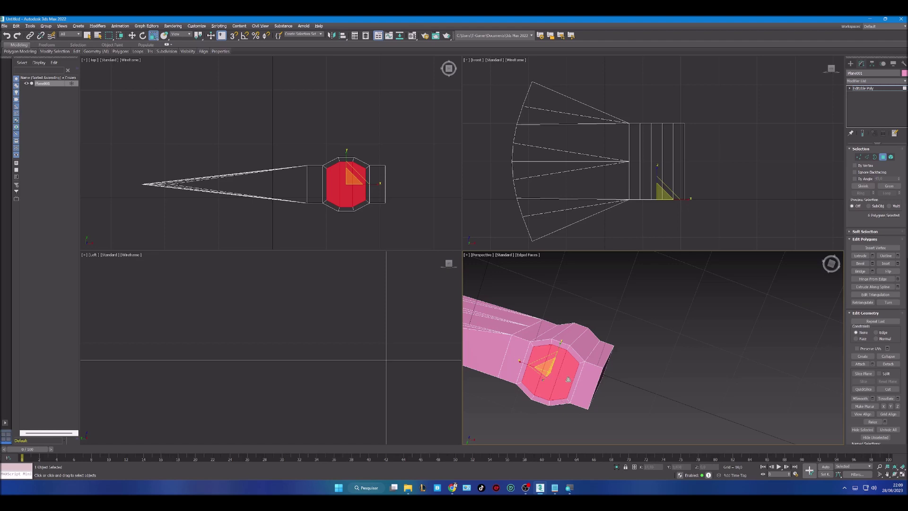
{"action": "left_click", "coordinate": [568, 379], "text": "alt"}
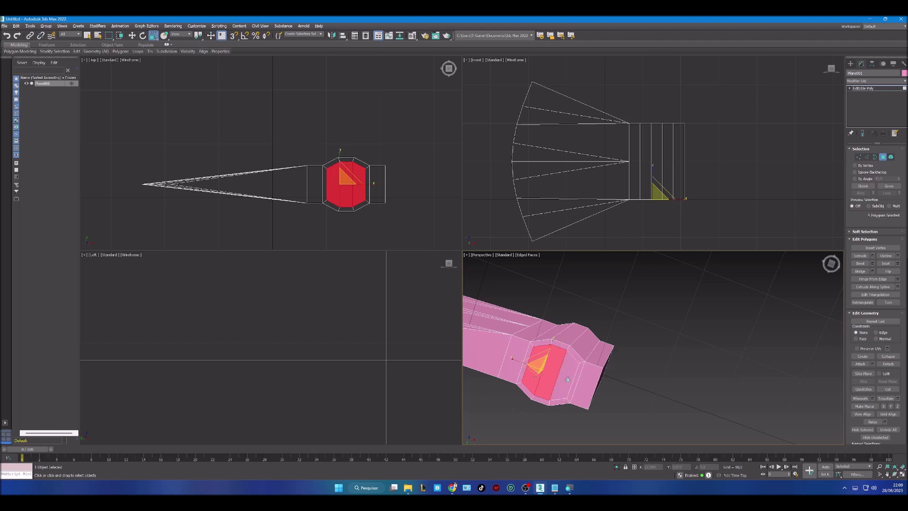
{"action": "left_click", "coordinate": [535, 374], "text": "alt"}
{"action": "middle_click_drag", "start_coordinate": [537, 355], "coordinate": [532, 400], "text": "alt"}
{"action": "left_click_drag", "start_coordinate": [570, 345], "coordinate": [567, 344]}
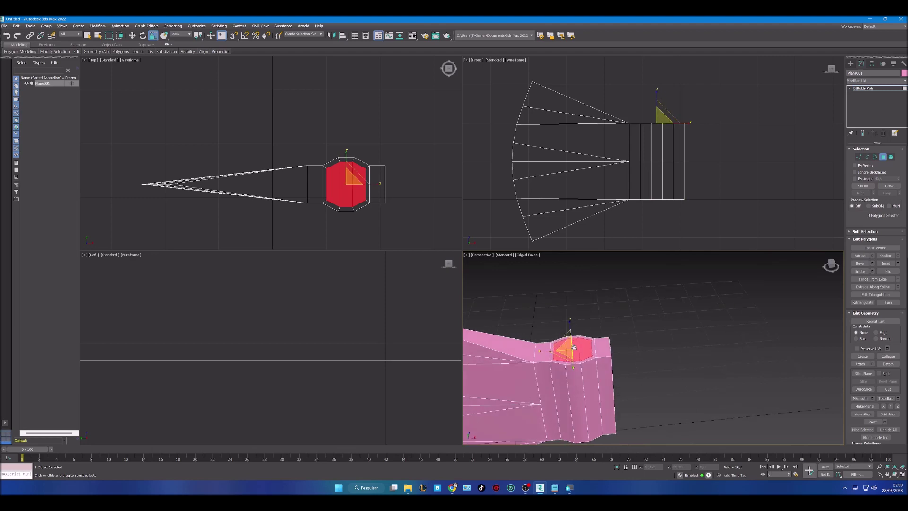
{"action": "key", "text": "w"}
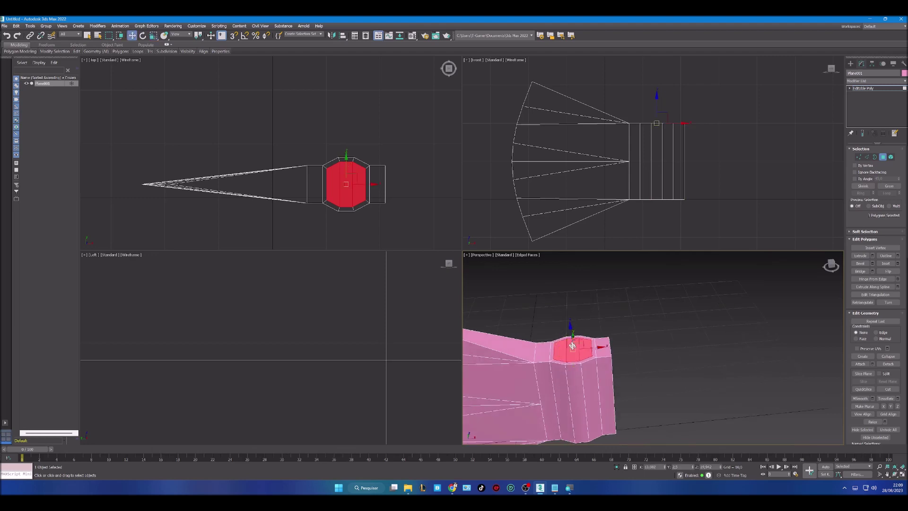
{"action": "left_click_drag", "start_coordinate": [572, 332], "coordinate": [576, 336]}
{"action": "middle_click_drag", "start_coordinate": [592, 399], "coordinate": [572, 403], "text": "alt"}
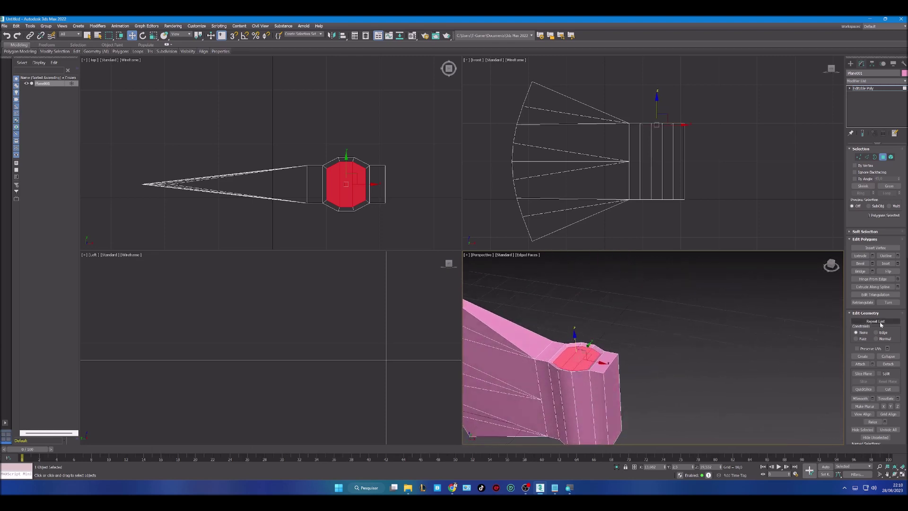
Step: Extrude the upper octagon's polygons with a height of 0 and move them slightly up inside the recess
{"action": "left_click", "coordinate": [873, 258]}
{"action": "left_click", "coordinate": [656, 369]}
{"action": "left_click_drag", "start_coordinate": [575, 343], "coordinate": [575, 338]}
Step: Select the three polygons of the lower octagon and move them slightly up to recess them into the base
{"action": "middle_click_drag", "start_coordinate": [586, 387], "coordinate": [616, 328], "text": "alt"}
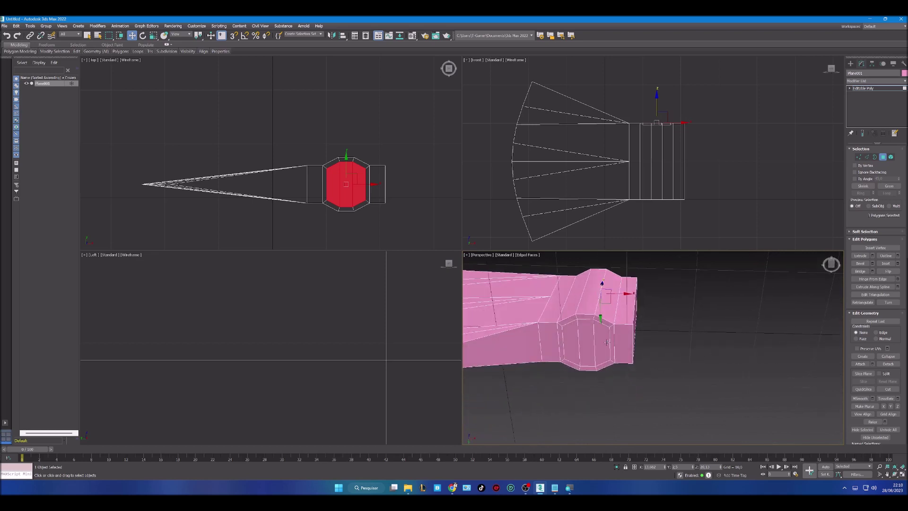
{"action": "left_click", "coordinate": [607, 342]}
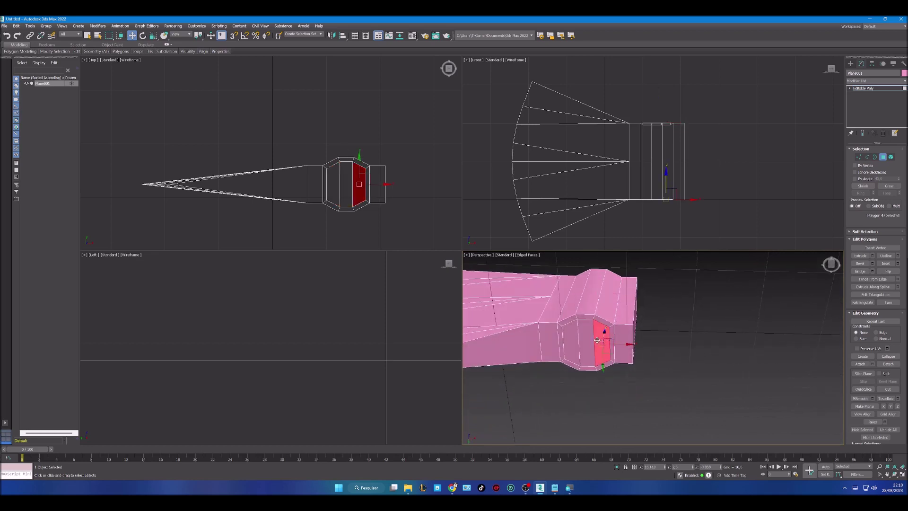
{"action": "left_click", "coordinate": [583, 339], "text": "ctrl"}
{"action": "left_click", "coordinate": [572, 339], "text": "ctrl"}
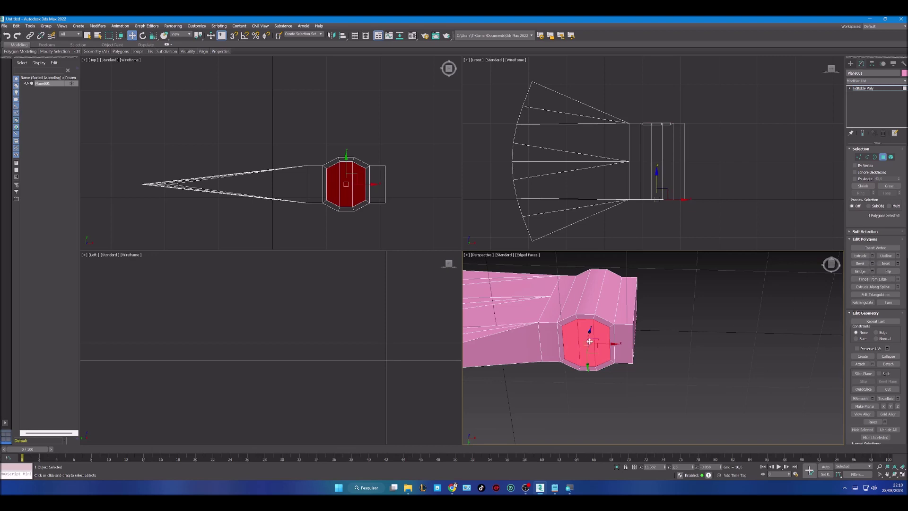
{"action": "left_click_drag", "start_coordinate": [590, 332], "coordinate": [590, 331]}
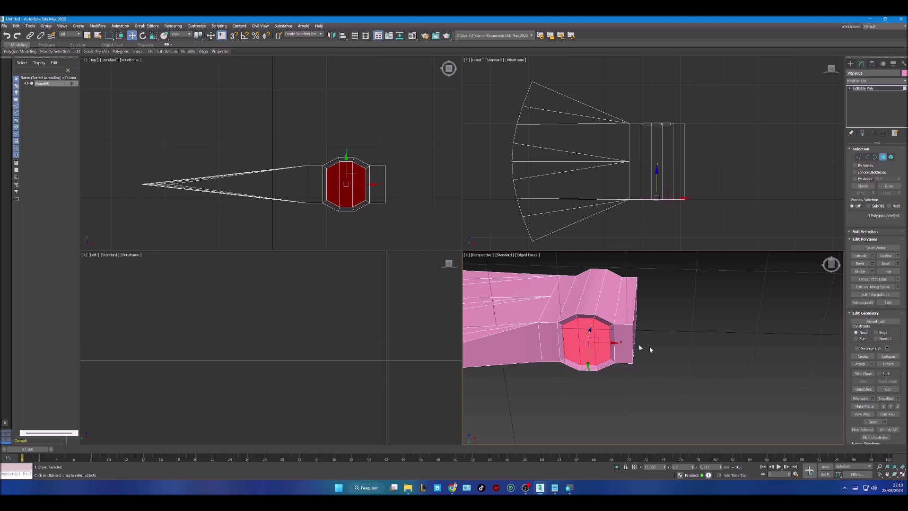
Step: Extrude the lower octagon's polygons with a height of 0 and pull them down to start a handle
{"action": "left_click", "coordinate": [873, 257]}
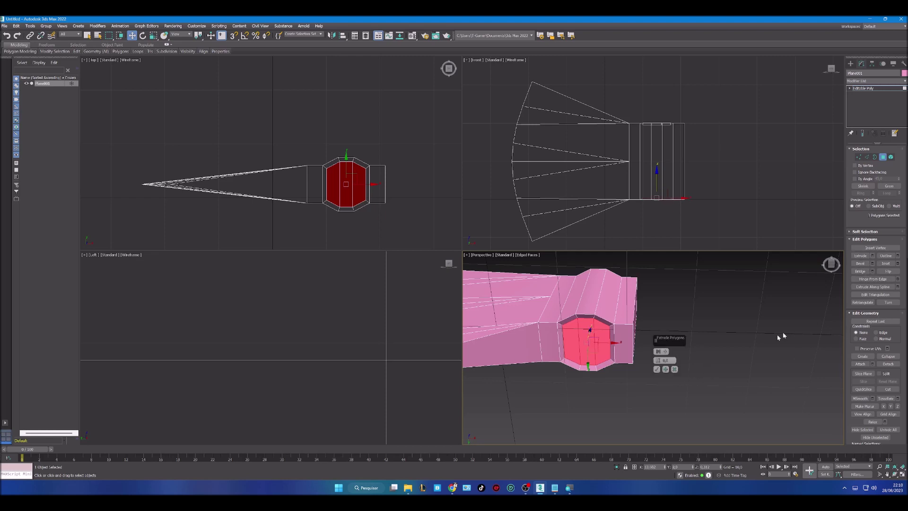
{"action": "left_click", "coordinate": [655, 372]}
{"action": "middle_click_drag", "start_coordinate": [627, 358], "coordinate": [624, 345], "text": "alt"}
{"action": "left_click_drag", "start_coordinate": [598, 308], "coordinate": [599, 367]}
{"action": "scroll", "coordinate": [651, 179], "scroll_direction": "down", "scroll_amount": 3}
{"action": "scroll", "coordinate": [680, 312], "scroll_direction": "down", "scroll_amount": 1}
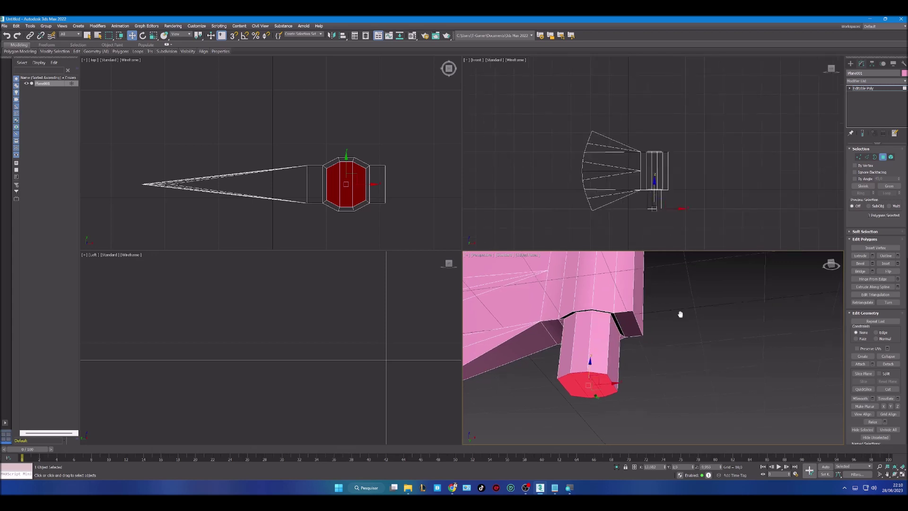
Step: Move the handle's end polygons much farther down to give the axe a long handle
{"action": "middle_click_drag", "start_coordinate": [651, 331], "coordinate": [634, 358]}
{"action": "scroll", "coordinate": [643, 374], "scroll_direction": "down", "scroll_amount": 4}
{"action": "scroll", "coordinate": [640, 377], "scroll_direction": "down", "scroll_amount": 2}
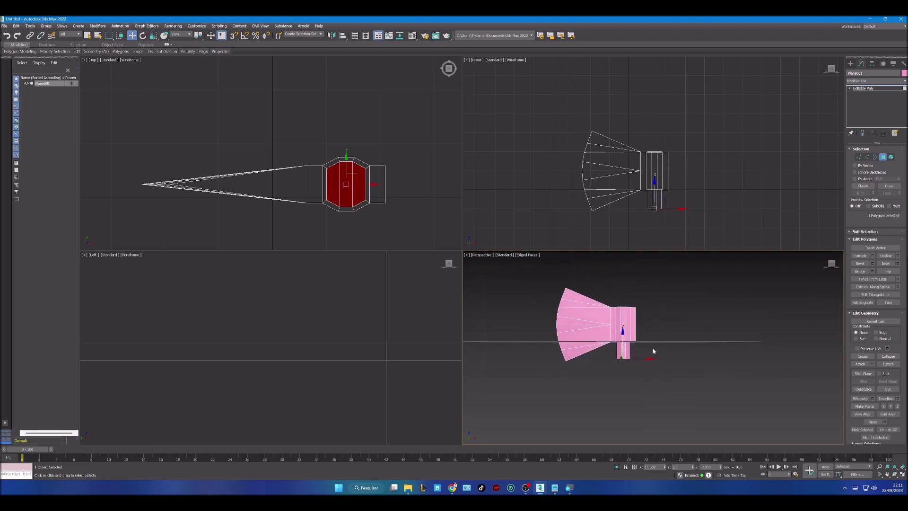
{"action": "middle_click_drag", "start_coordinate": [641, 344], "coordinate": [665, 325], "text": "alt"}
{"action": "left_click_drag", "start_coordinate": [628, 287], "coordinate": [633, 377]}
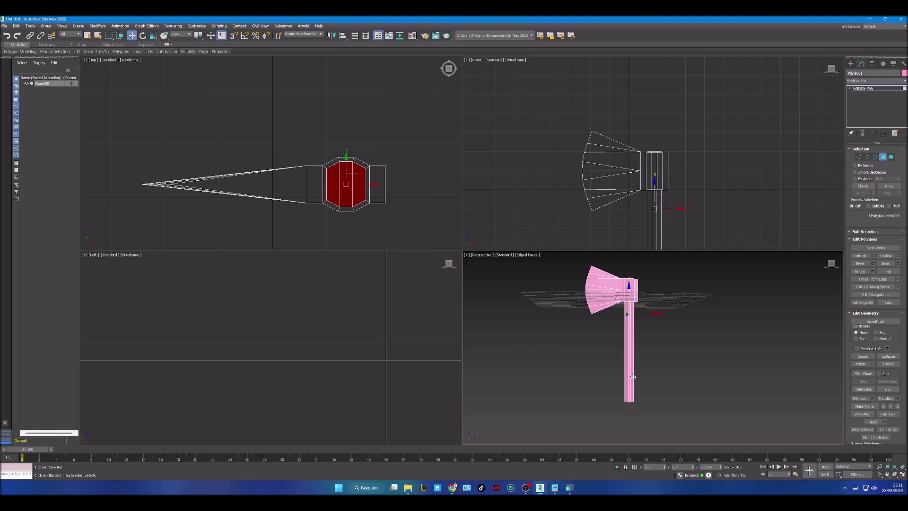
Step: Scale the end polygons of the handle up so that it widens towards its lower end
{"action": "middle_click_drag", "start_coordinate": [668, 381], "coordinate": [646, 374], "text": "alt"}
{"action": "scroll", "coordinate": [632, 411], "scroll_direction": "up", "scroll_amount": 5}
{"action": "key", "text": "r"}
{"action": "middle_click_drag", "start_coordinate": [669, 367], "coordinate": [674, 370]}
{"action": "left_click_drag", "start_coordinate": [643, 384], "coordinate": [642, 376]}
{"action": "scroll", "coordinate": [681, 343], "scroll_direction": "down", "scroll_amount": 5}
{"action": "middle_click_drag", "start_coordinate": [681, 341], "coordinate": [672, 366]}
{"action": "mouse_move", "coordinate": [672, 367]}
{"action": "middle_mouse_down", "text": "alt"}
{"action": "mouse_move", "coordinate": [615, 367]}
{"action": "mouse_move", "coordinate": [605, 357]}
{"action": "mouse_move", "coordinate": [671, 346]}
{"action": "mouse_move", "coordinate": [689, 362]}
{"action": "mouse_move", "coordinate": [687, 373]}
{"action": "mouse_move", "coordinate": [663, 370]}
{"action": "middle_mouse_up", "text": "alt"}
{"action": "scroll", "coordinate": [663, 370], "scroll_direction": "up", "scroll_amount": 8}
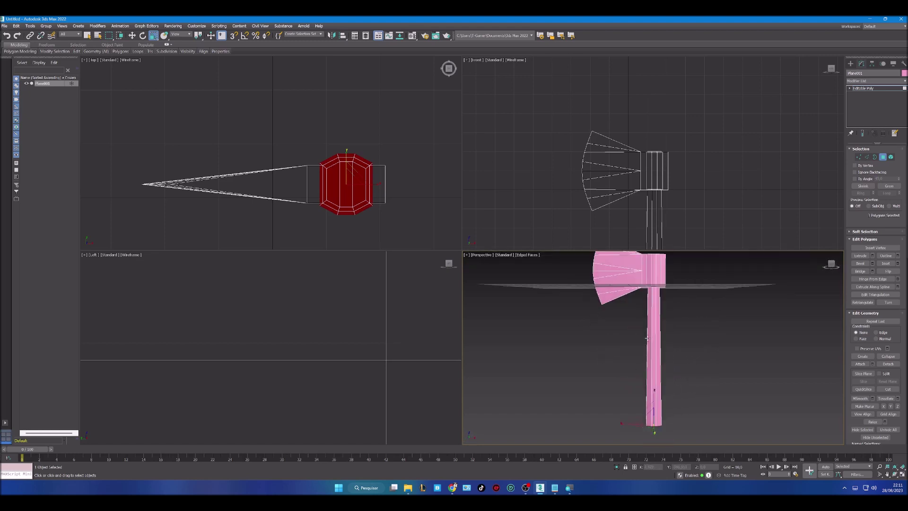
Step: At Edge level, select all the lengthwise edges of the handle in the Front view
{"action": "middle_click_drag", "start_coordinate": [669, 346], "coordinate": [666, 352], "text": "alt"}
{"action": "middle_click_drag", "start_coordinate": [649, 352], "coordinate": [677, 352], "text": "alt"}
{"action": "scroll", "coordinate": [677, 237], "scroll_direction": "down", "scroll_amount": 4}
{"action": "middle_click_drag", "start_coordinate": [675, 233], "coordinate": [636, 152]}
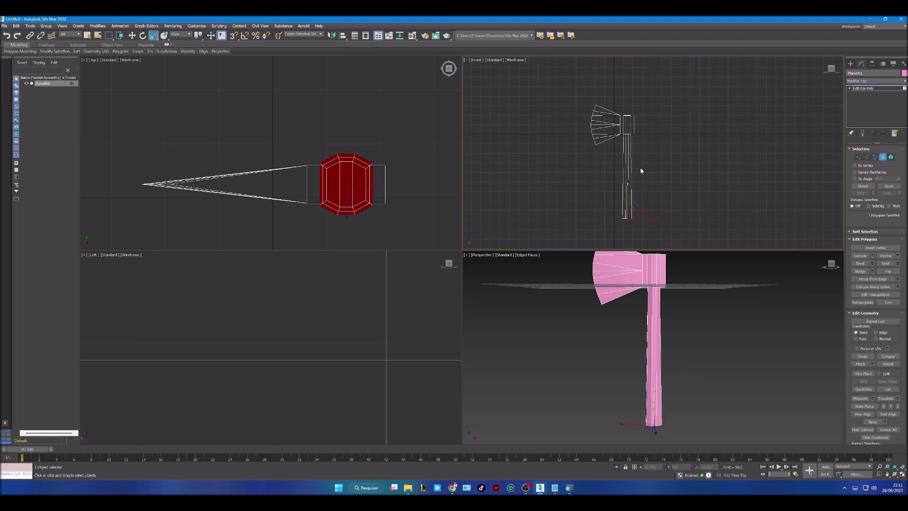
{"action": "left_click", "coordinate": [865, 160], "text": "ctrl"}
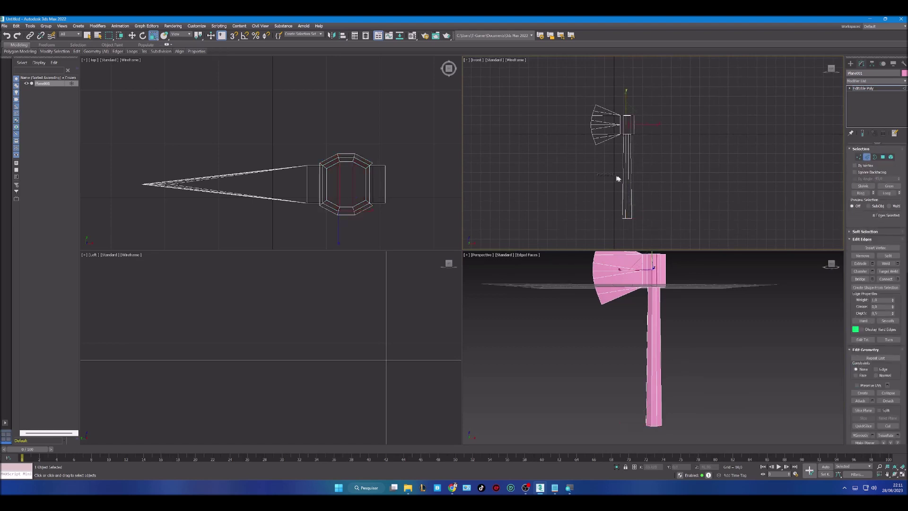
{"action": "left_click", "coordinate": [655, 177]}
{"action": "scroll", "coordinate": [613, 177], "scroll_direction": "up", "scroll_amount": 3}
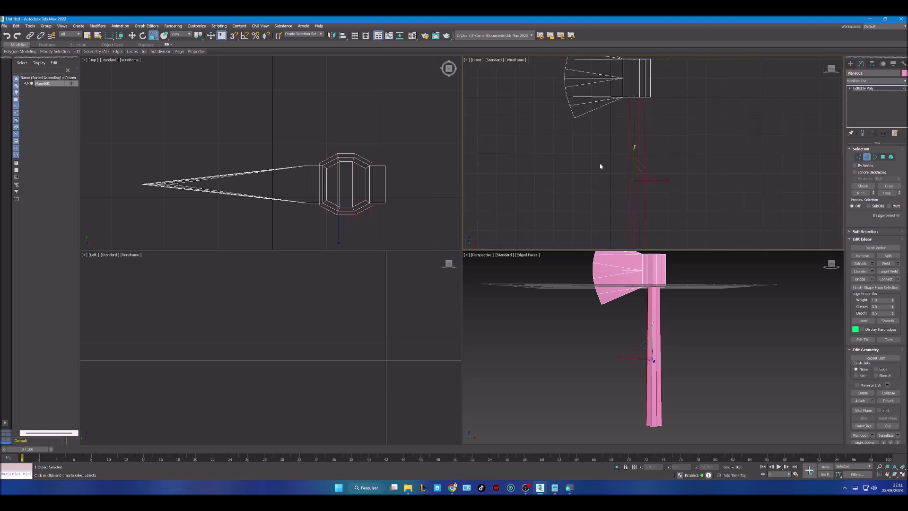
{"action": "left_click_drag", "start_coordinate": [596, 163], "coordinate": [697, 173]}
{"action": "scroll", "coordinate": [681, 216], "scroll_direction": "down", "scroll_amount": 2}
{"action": "middle_click_drag", "start_coordinate": [681, 225], "coordinate": [664, 178]}
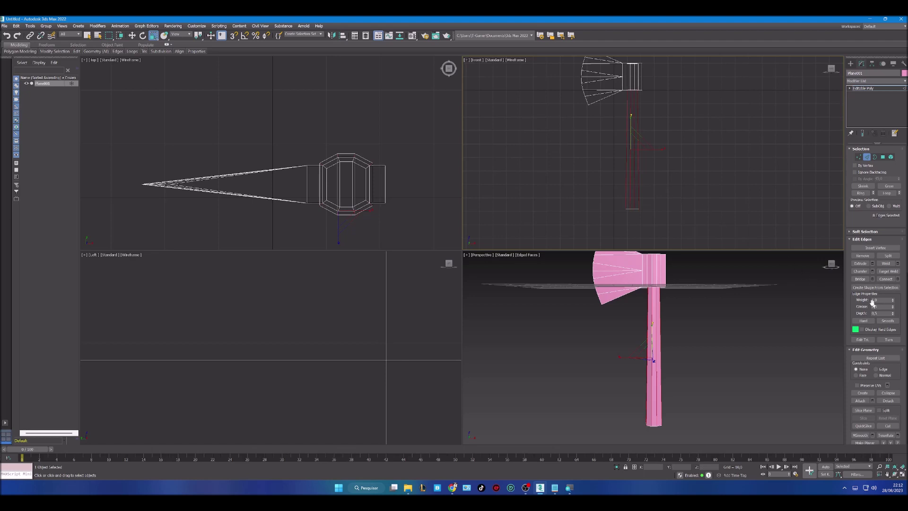
Step: Connect the selected handle edges with 4 segments to add edge loops across the handle
{"action": "left_click", "coordinate": [897, 279]}
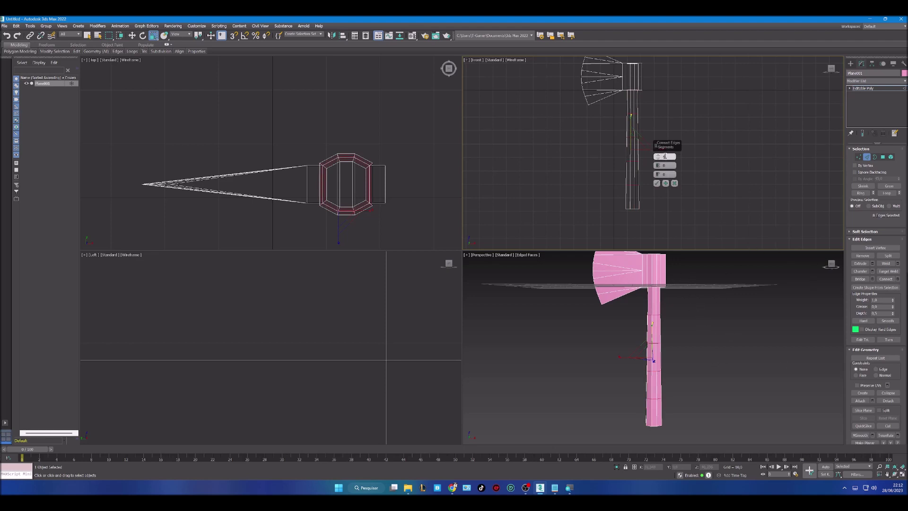
{"action": "left_click", "coordinate": [657, 183]}
{"action": "middle_click_drag", "start_coordinate": [687, 214], "coordinate": [655, 217]}
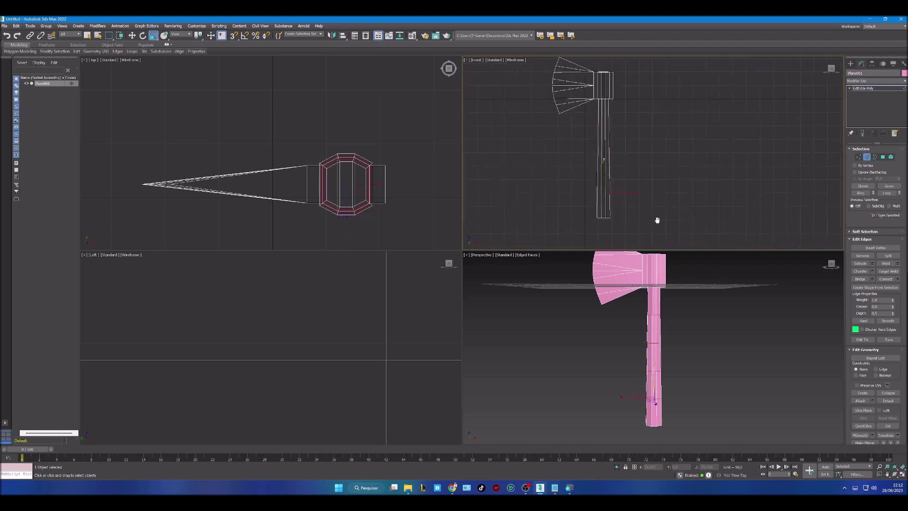
{"action": "key", "text": "ctrl+z"}
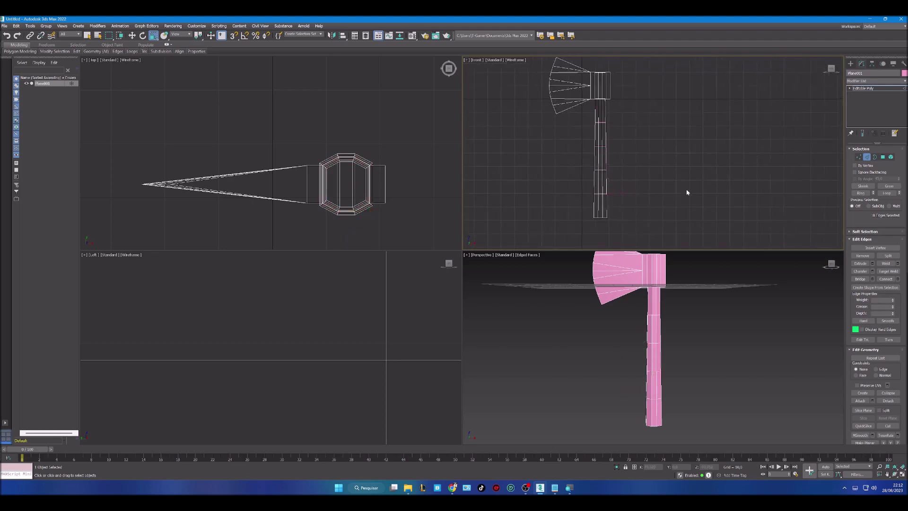
Step: Select the handle's uppermost new edge loop, narrow it slightly and shift it away from the blade in the Front view
{"action": "scroll", "coordinate": [597, 128], "scroll_direction": "up", "scroll_amount": 3}
{"action": "scroll", "coordinate": [597, 119], "scroll_direction": "up", "scroll_amount": 2}
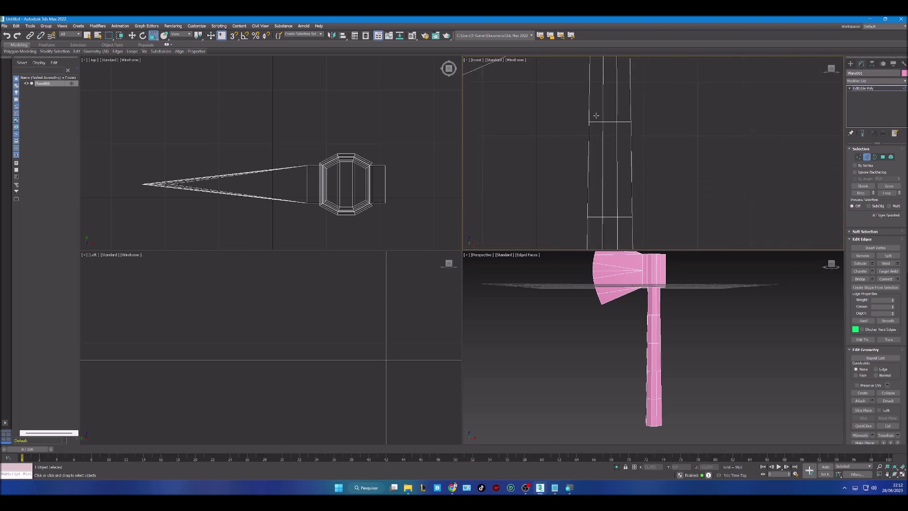
{"action": "key", "text": "w"}
{"action": "left_click_drag", "start_coordinate": [638, 121], "coordinate": [641, 122]}
{"action": "key", "text": "w"}
Step: Select the second edge loop down the handle, scale it slightly and shift it away from the blade
{"action": "scroll", "coordinate": [610, 217], "scroll_direction": "down", "scroll_amount": 5}
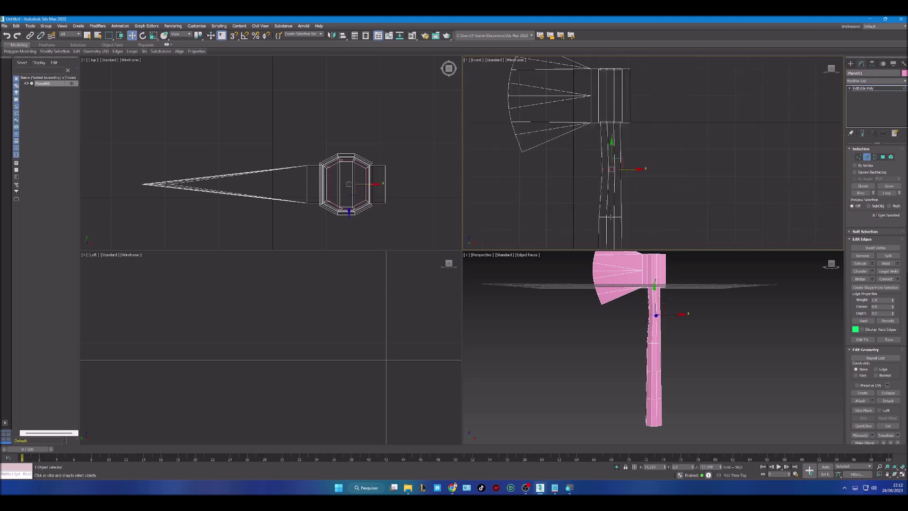
{"action": "double_click", "coordinate": [612, 217]}
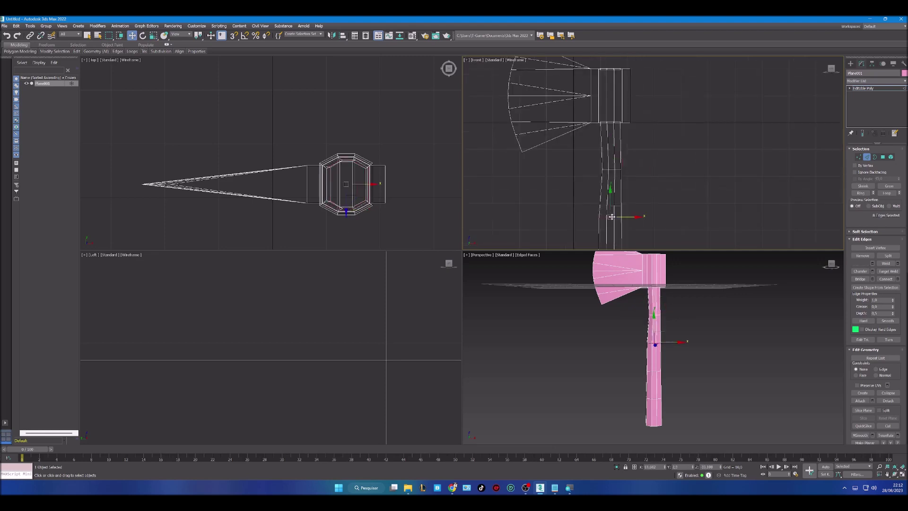
{"action": "key", "text": "r"}
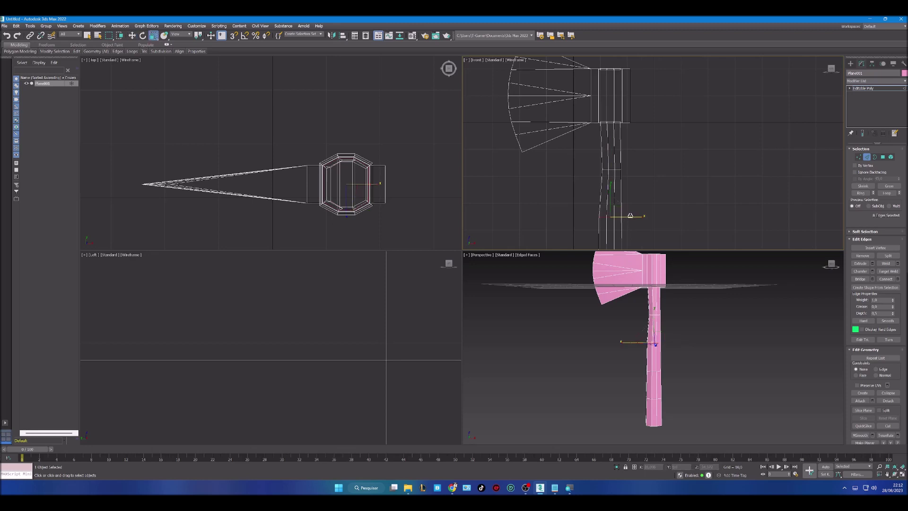
{"action": "left_click_drag", "start_coordinate": [635, 216], "coordinate": [635, 215]}
{"action": "key", "text": "w"}
{"action": "left_click_drag", "start_coordinate": [638, 217], "coordinate": [640, 218]}
Step: Select the handle's lowest inner edge loop and scale it slightly outward to thicken the grip
{"action": "scroll", "coordinate": [642, 223], "scroll_direction": "down", "scroll_amount": 3}
{"action": "middle_click_drag", "start_coordinate": [642, 223], "coordinate": [616, 169]}
{"action": "middle_click_drag", "start_coordinate": [616, 214], "coordinate": [609, 193]}
{"action": "scroll", "coordinate": [585, 190], "scroll_direction": "up", "scroll_amount": 2}
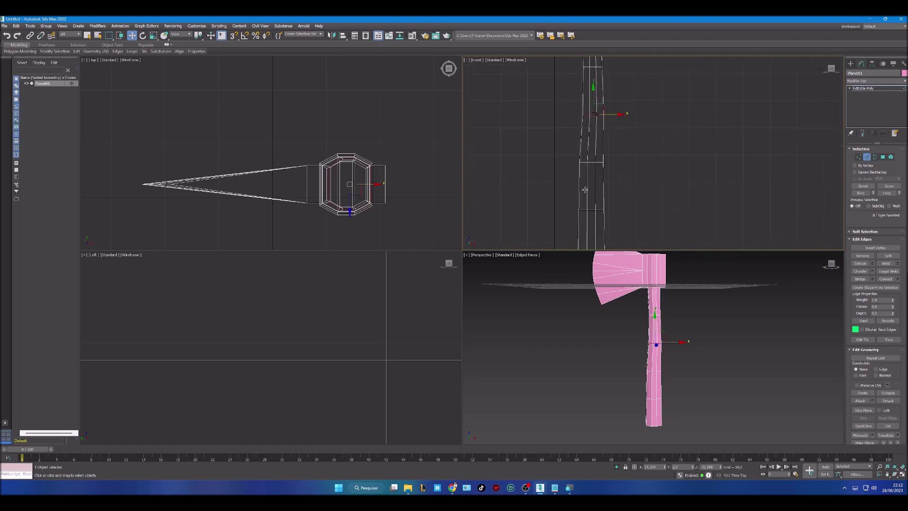
{"action": "double_click", "coordinate": [584, 209]}
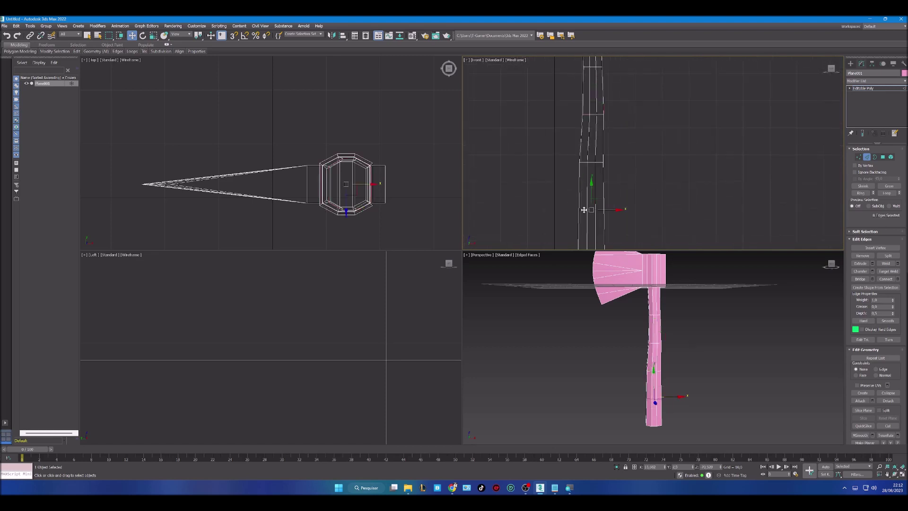
{"action": "key", "text": "r"}
{"action": "left_click_drag", "start_coordinate": [620, 209], "coordinate": [622, 209]}
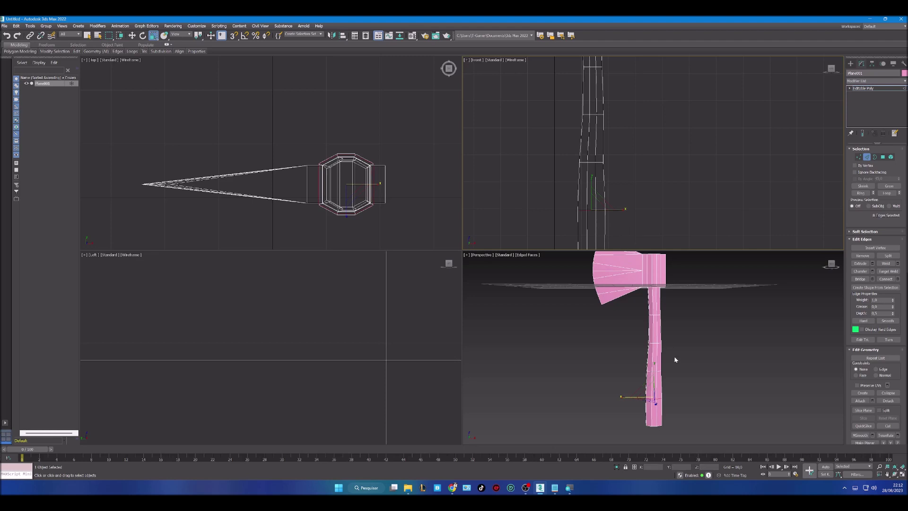
Step: Examine the curved handle and the whole axe from several angles
{"action": "middle_click_drag", "start_coordinate": [664, 359], "coordinate": [701, 364], "text": "alt"}
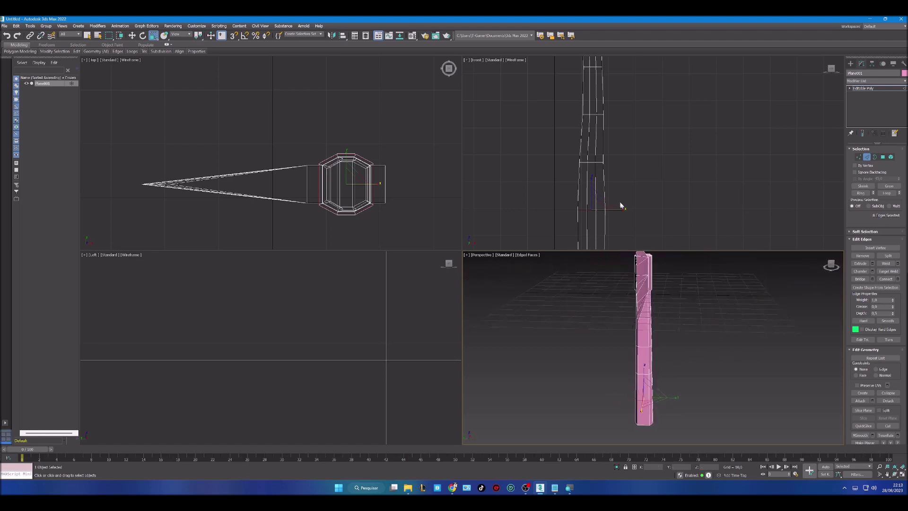
{"action": "scroll", "coordinate": [622, 208], "scroll_direction": "down", "scroll_amount": 4}
{"action": "middle_click_drag", "start_coordinate": [634, 214], "coordinate": [621, 216]}
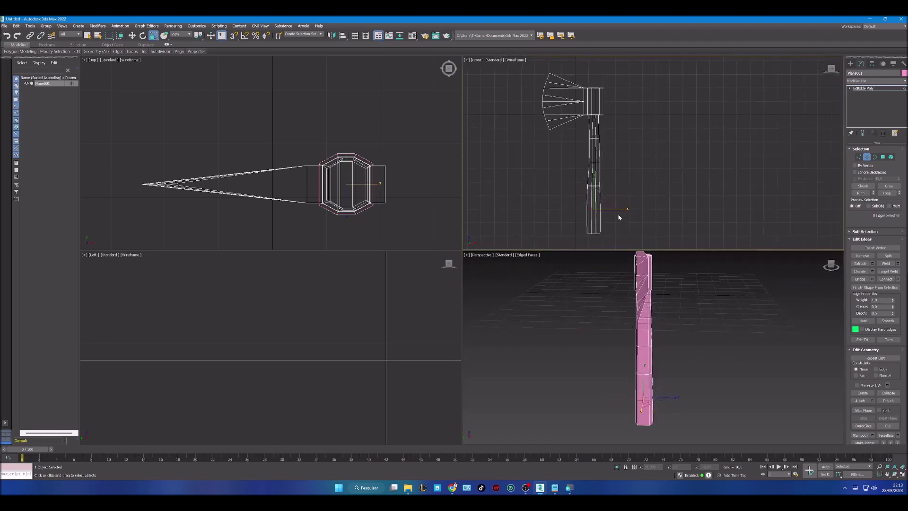
{"action": "mouse_move", "coordinate": [683, 348]}
{"action": "middle_mouse_down", "text": "alt"}
{"action": "mouse_move", "coordinate": [674, 340]}
{"action": "mouse_move", "coordinate": [742, 345]}
{"action": "mouse_move", "coordinate": [680, 347]}
{"action": "mouse_move", "coordinate": [689, 347]}
{"action": "middle_mouse_up", "text": "alt"}
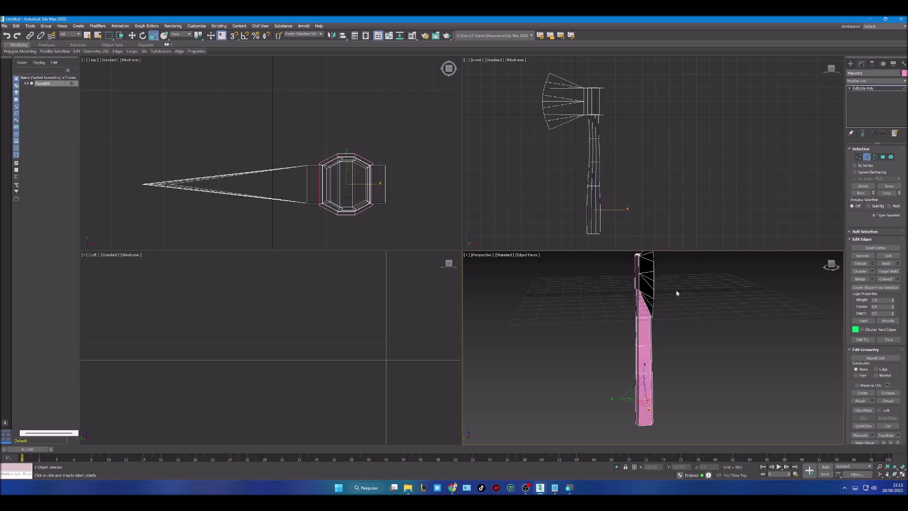
{"action": "scroll", "coordinate": [610, 156], "scroll_direction": "down", "scroll_amount": 3}
{"action": "scroll", "coordinate": [624, 168], "scroll_direction": "up", "scroll_amount": 3}
{"action": "middle_click_drag", "start_coordinate": [662, 324], "coordinate": [620, 330], "text": "alt"}
Step: Open the Material Editor
{"action": "left_click", "coordinate": [527, 229]}
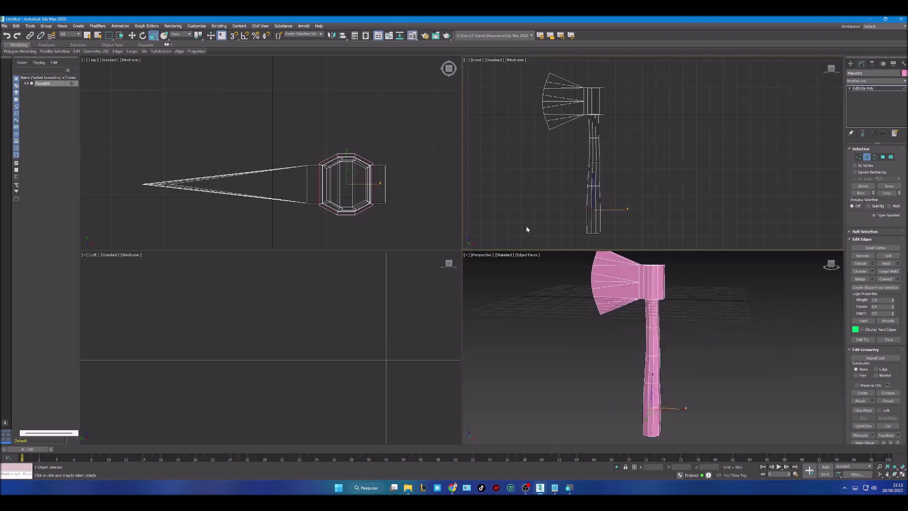
{"action": "key", "text": "m"}
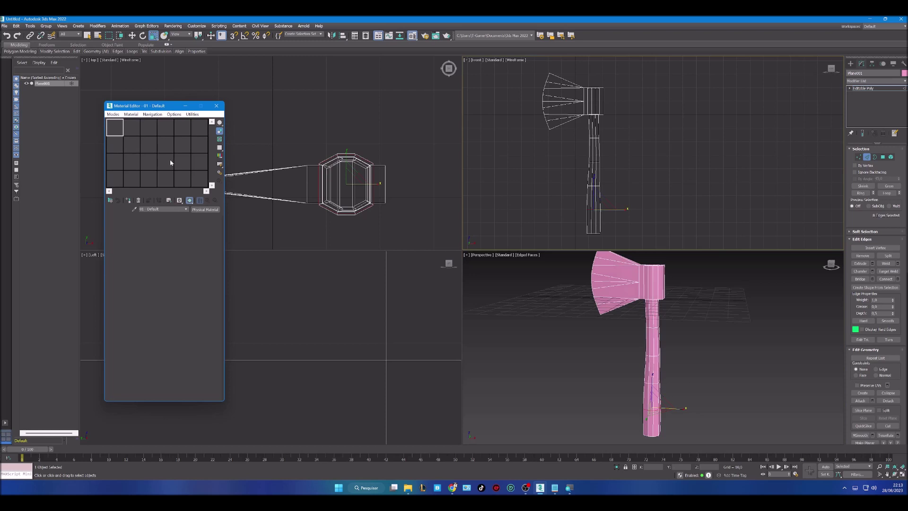
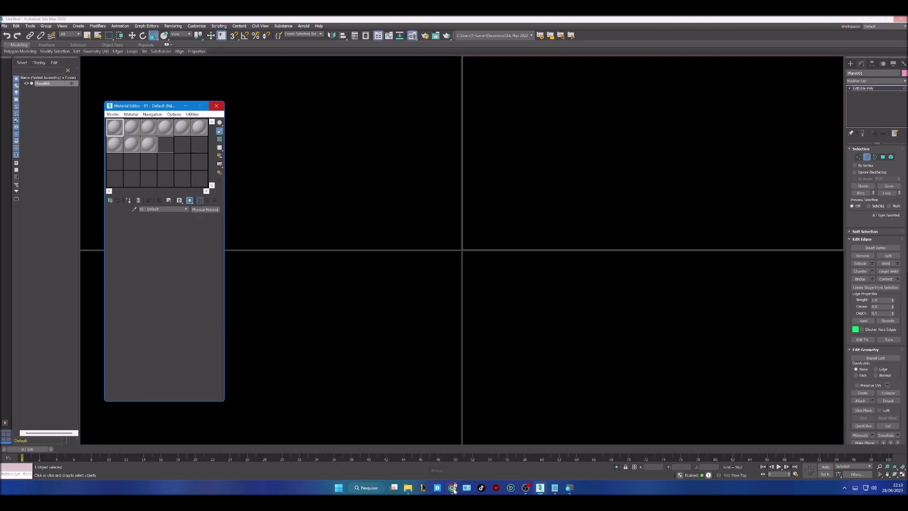
{"action": "mouse_move", "coordinate": [452, 489]}
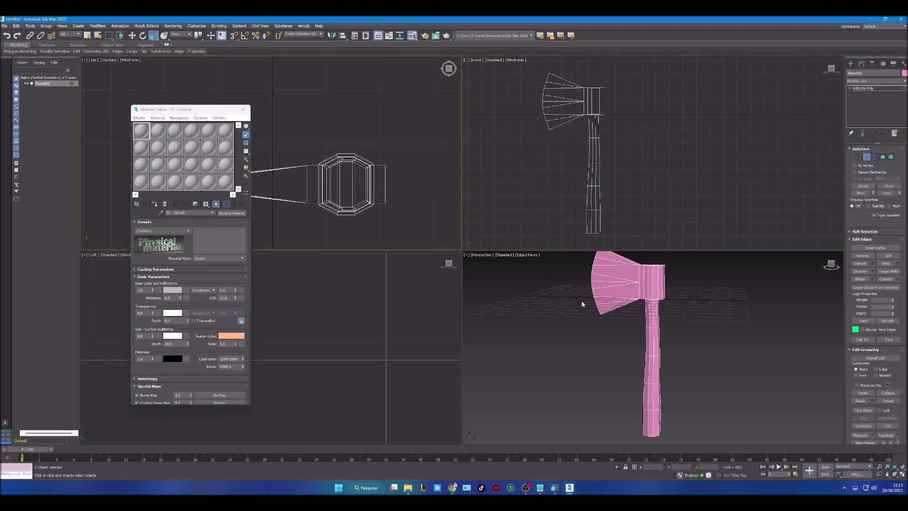
Step: Darken the grey base color of the first material slot and apply that material to the whole axe
{"action": "middle_click_drag", "start_coordinate": [627, 295], "coordinate": [620, 315]}
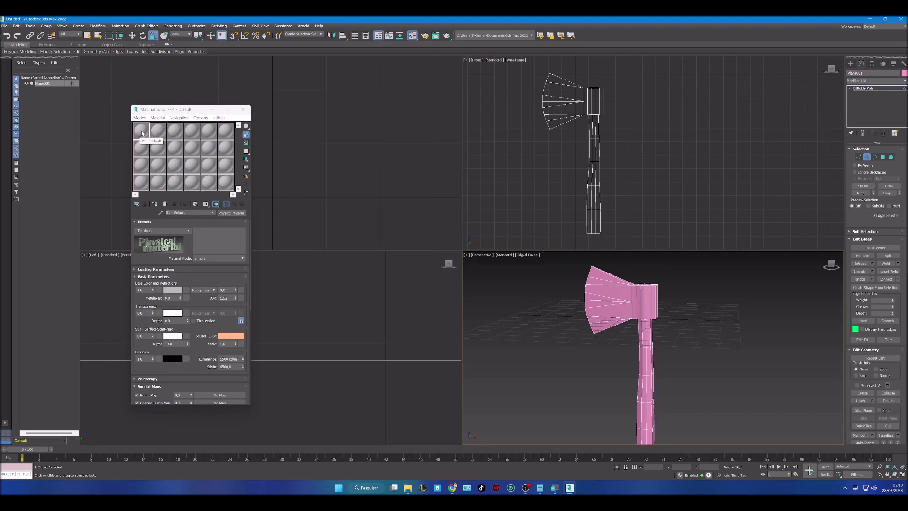
{"action": "left_click", "coordinate": [172, 290]}
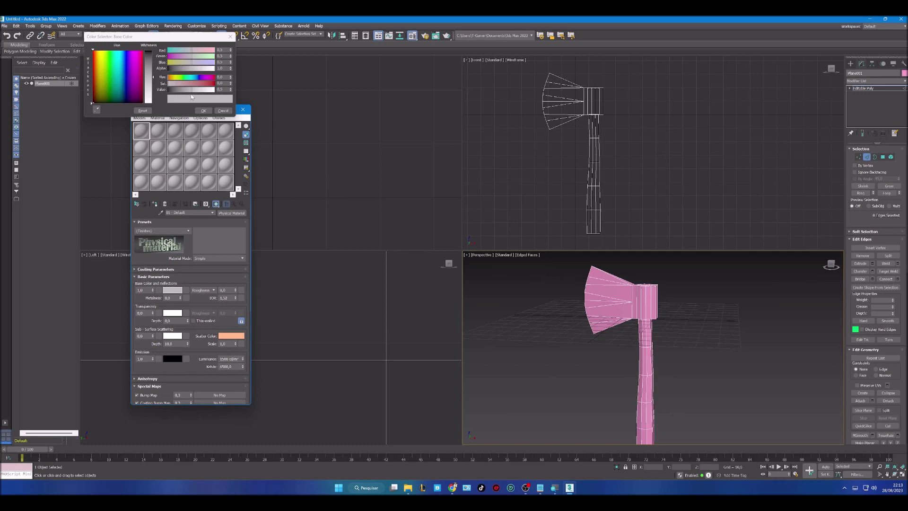
{"action": "mouse_move", "coordinate": [191, 94]}
{"action": "left_mouse_down"}
{"action": "mouse_move", "coordinate": [179, 97]}
{"action": "mouse_move", "coordinate": [187, 99]}
{"action": "left_mouse_up"}
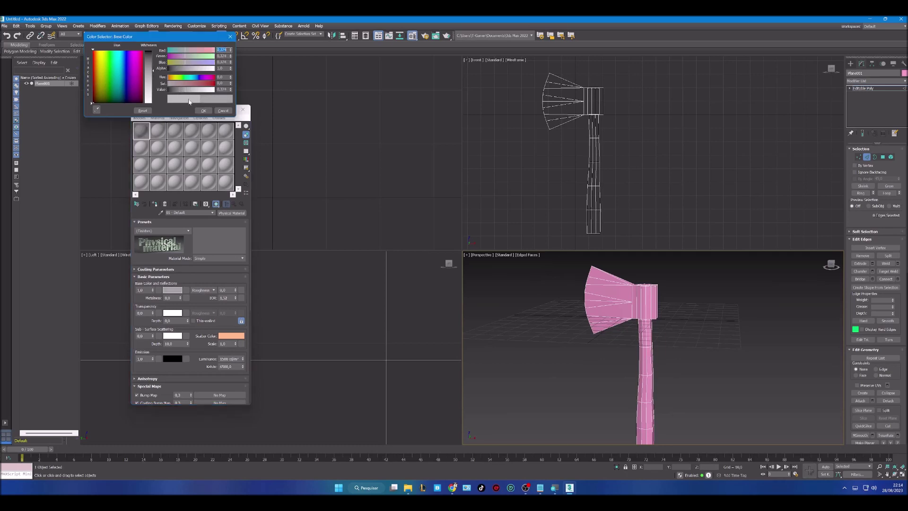
{"action": "left_click", "coordinate": [203, 111]}
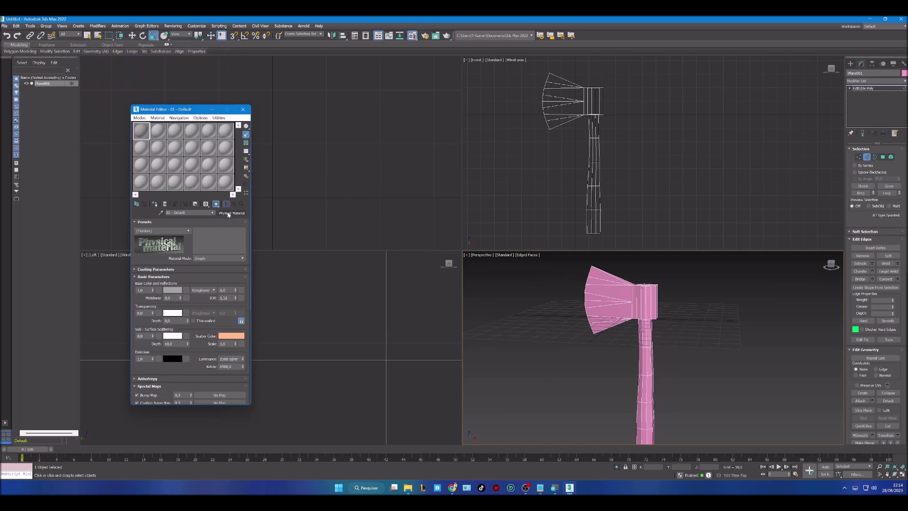
{"action": "left_click_drag", "start_coordinate": [142, 135], "coordinate": [614, 304]}
{"action": "middle_click_drag", "start_coordinate": [628, 340], "coordinate": [600, 353]}
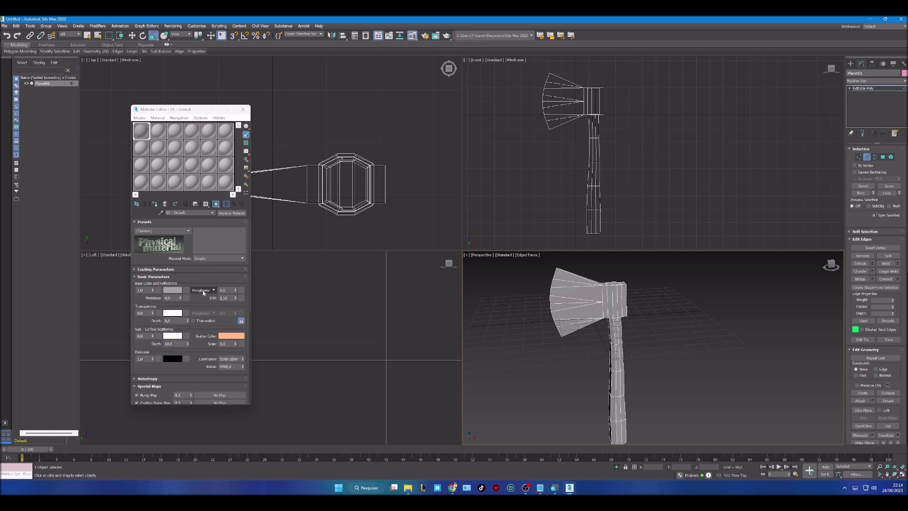
Step: Set the first material's metalness to 1 and check how the axe head reflects light
{"action": "left_click", "coordinate": [154, 299]}
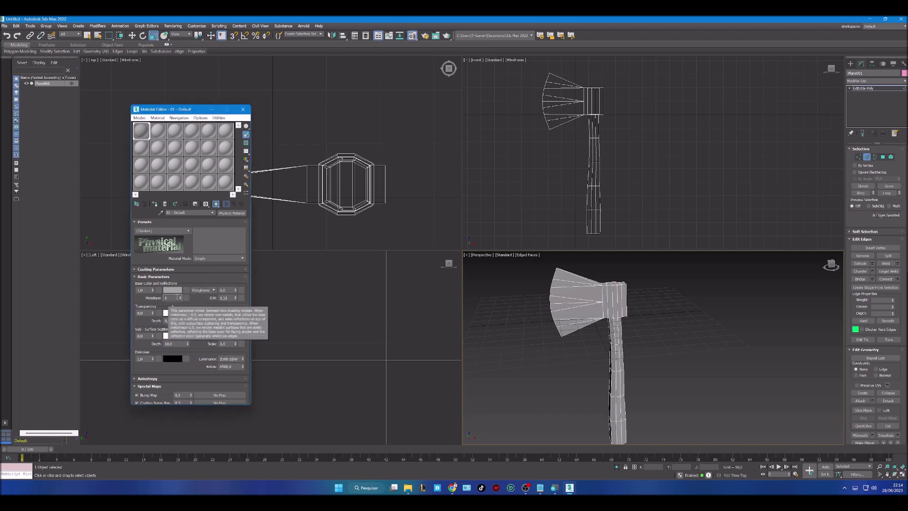
{"action": "type", "text": "1"}
{"action": "key", "text": "Return"}
{"action": "middle_click_drag", "start_coordinate": [561, 336], "coordinate": [641, 316], "text": "alt"}
{"action": "scroll", "coordinate": [177, 251], "scroll_direction": "down", "scroll_amount": 5}
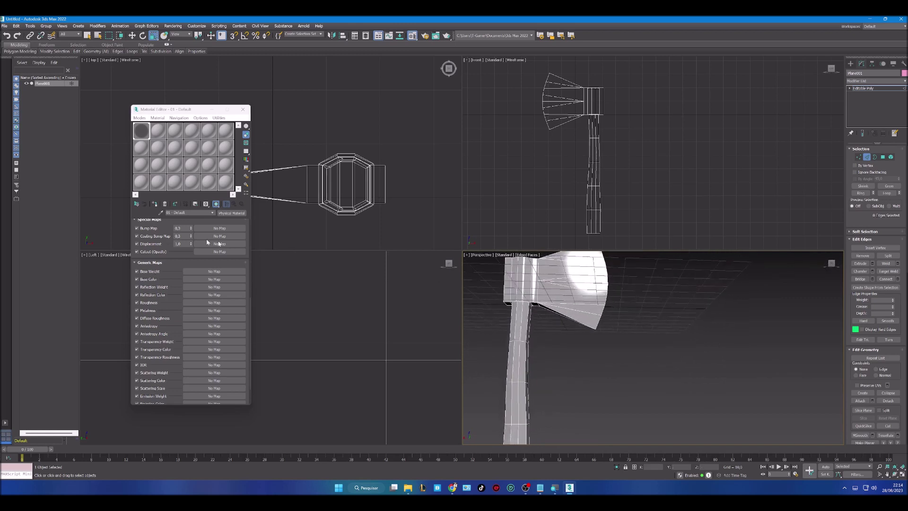
{"action": "scroll", "coordinate": [176, 241], "scroll_direction": "up", "scroll_amount": 5}
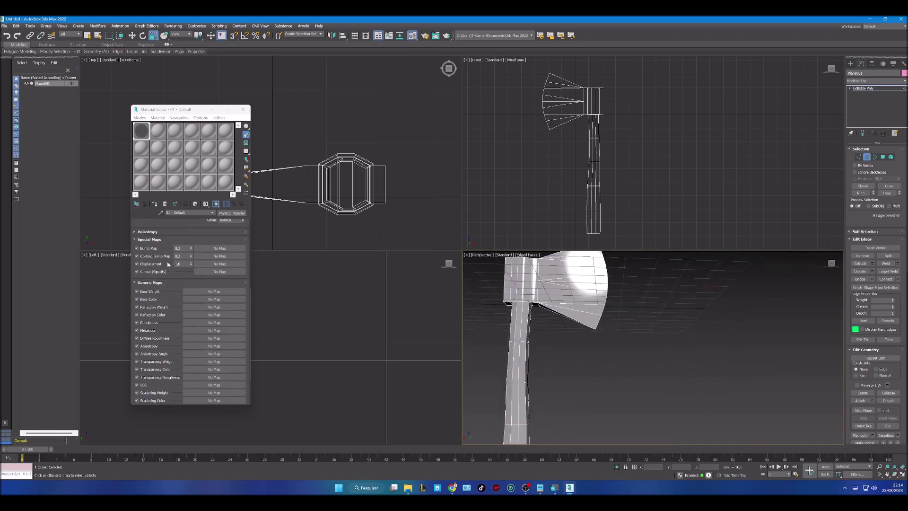
{"action": "scroll", "coordinate": [180, 270], "scroll_direction": "up", "scroll_amount": 2}
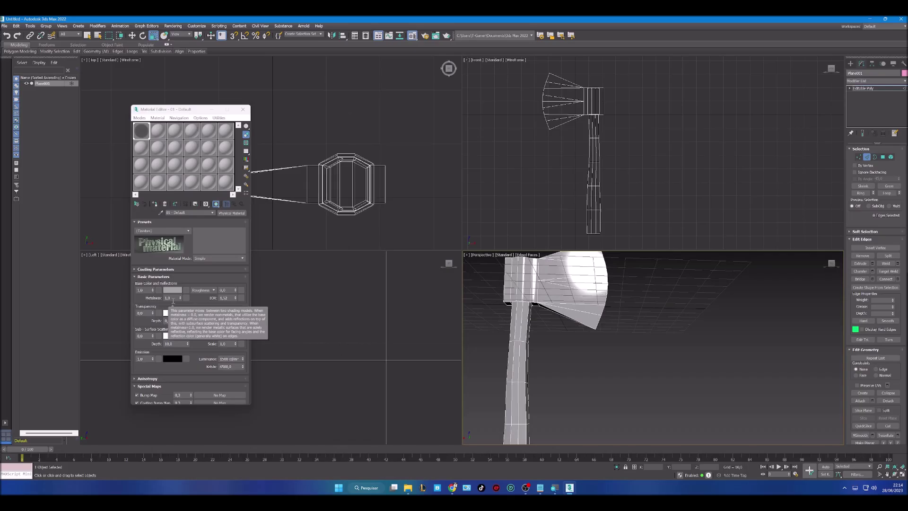
Step: Switch the first material's metalness to 0 for comparison, and set it back to 1
{"action": "double_click", "coordinate": [169, 299]}
{"action": "type", "text": "0"}
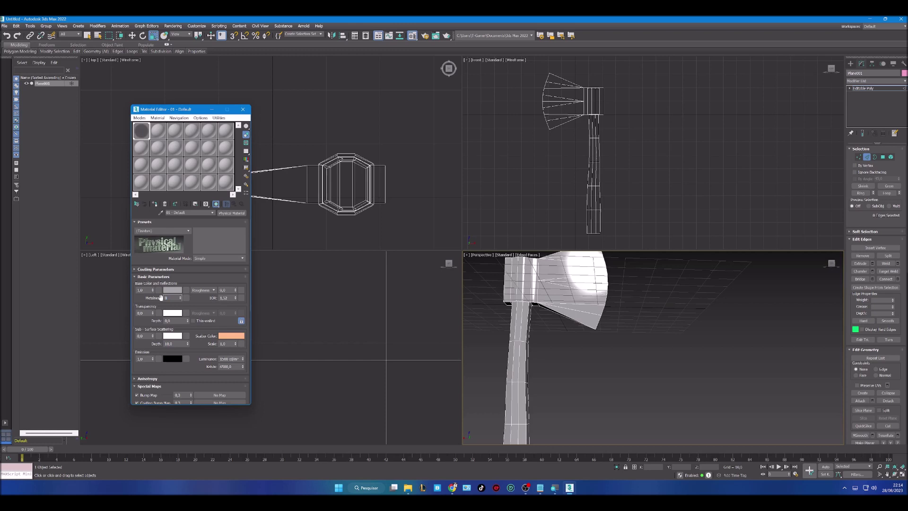
{"action": "key", "text": "Return"}
{"action": "left_click", "coordinate": [230, 291]}
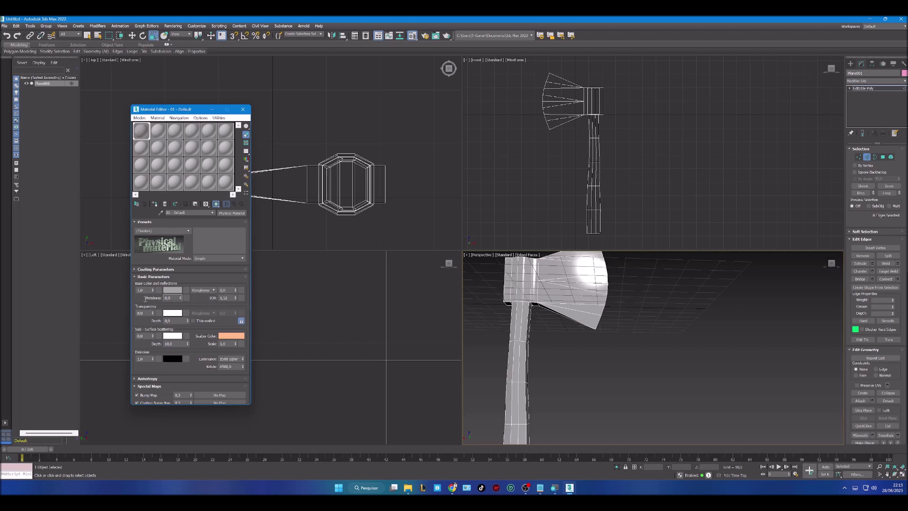
{"action": "type", "text": "1"}
{"action": "key", "text": "Return"}
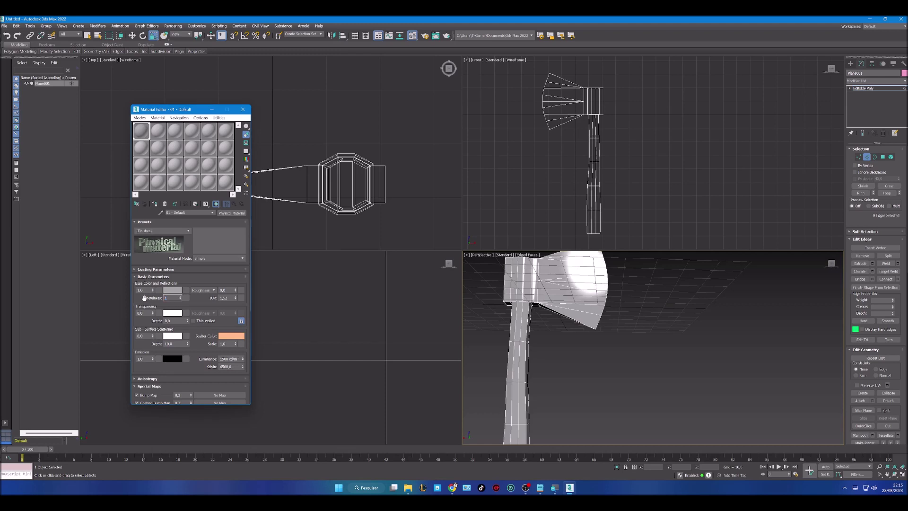
{"action": "middle_click_drag", "start_coordinate": [589, 343], "coordinate": [542, 357]}
{"action": "key", "text": "super"}
{"action": "key", "text": "super"}
{"action": "middle_click_drag", "start_coordinate": [596, 363], "coordinate": [581, 356], "text": "alt"}
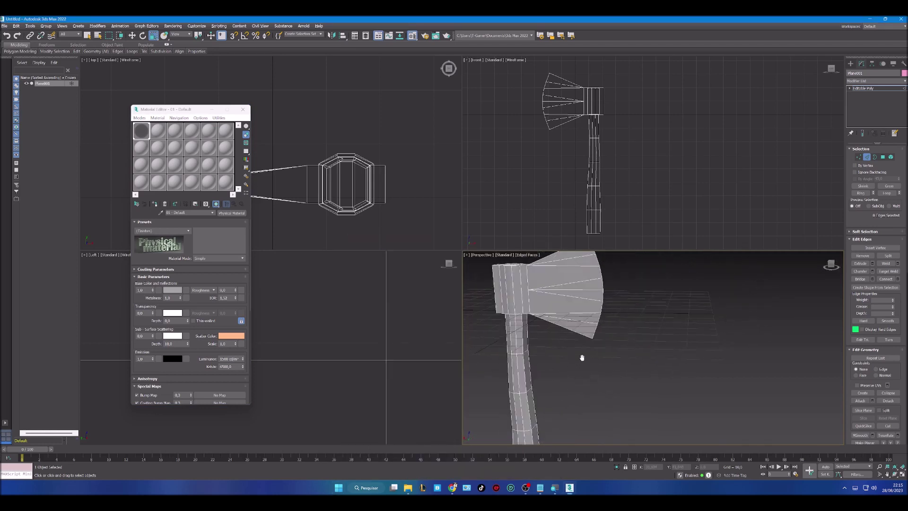
Step: Load Madeira 3.png from the Aulas folder's Material_mesa_bilhar subfolder in File Explorer into the second material slot
{"action": "left_click", "coordinate": [156, 134]}
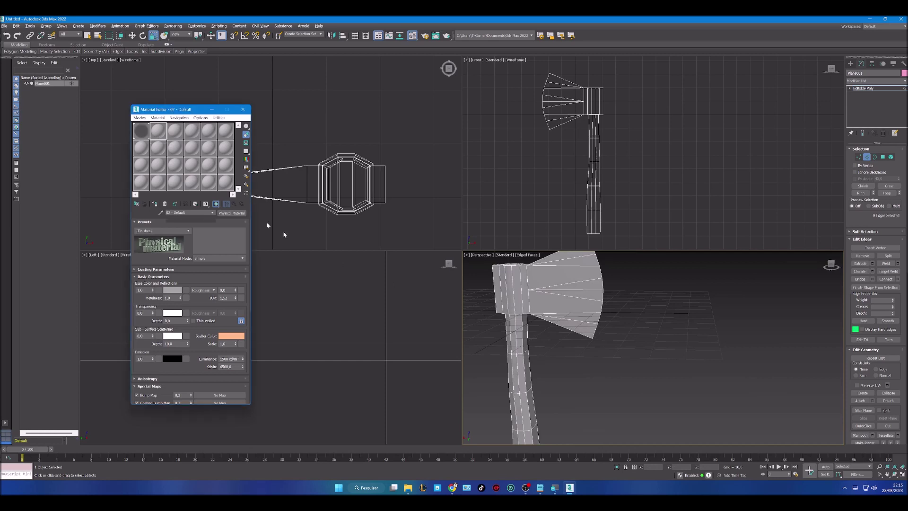
{"action": "mouse_move", "coordinate": [409, 488]}
{"action": "left_click", "coordinate": [412, 464]}
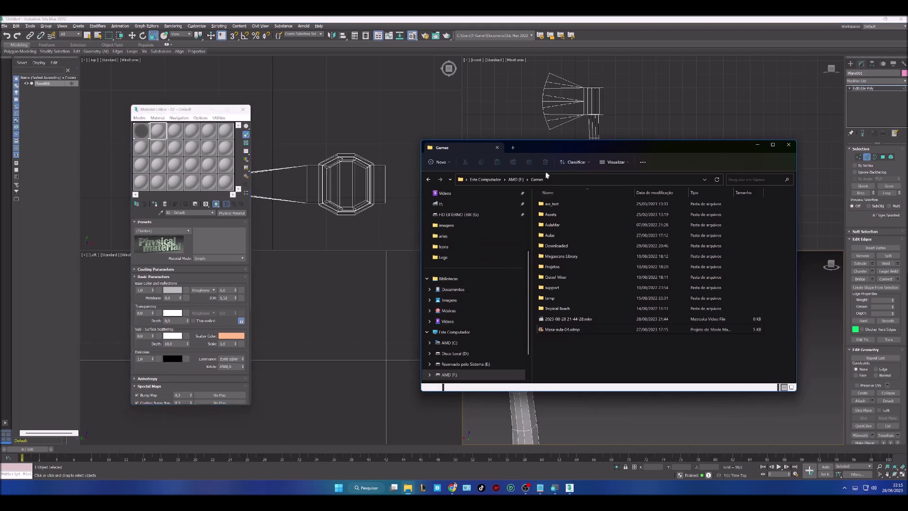
{"action": "left_click", "coordinate": [567, 237]}
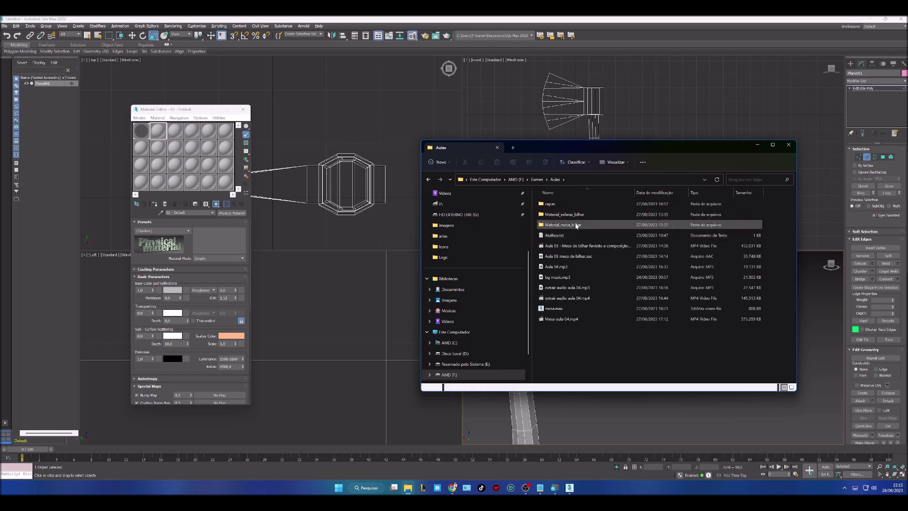
{"action": "double_click", "coordinate": [562, 225]}
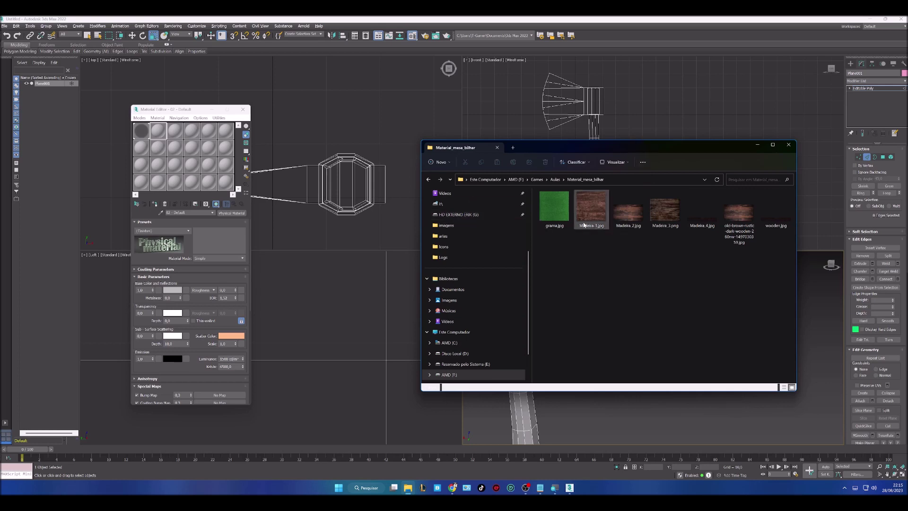
{"action": "left_click", "coordinate": [664, 215]}
{"action": "left_click_drag", "start_coordinate": [382, 230], "coordinate": [158, 131]}
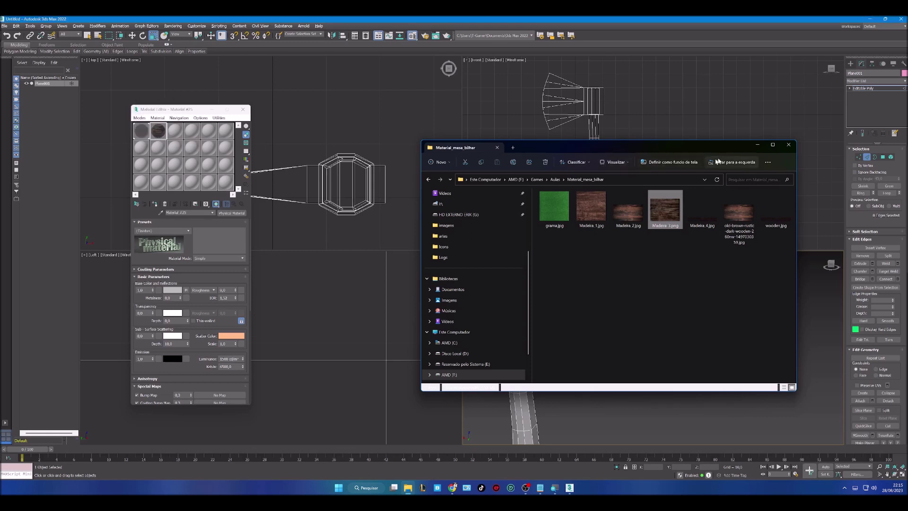
{"action": "left_click", "coordinate": [761, 145]}
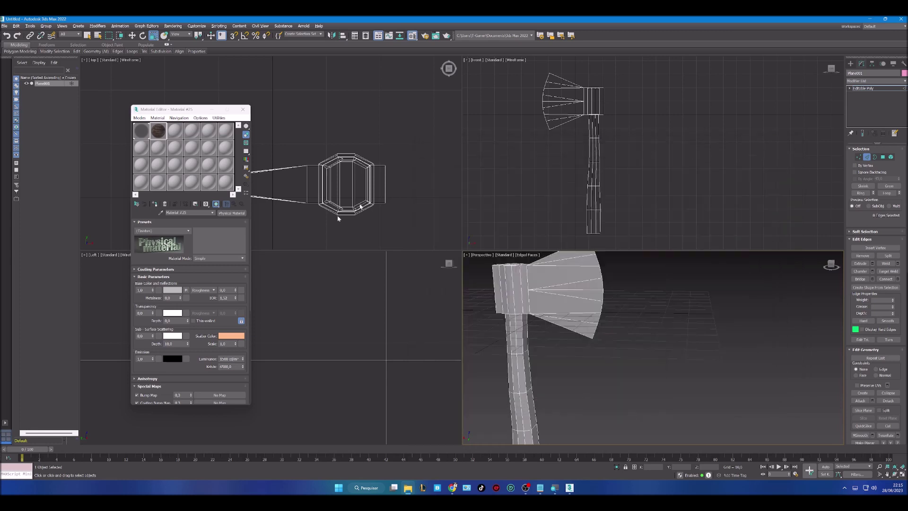
Step: Set the wood material's roughness to 1
{"action": "left_click", "coordinate": [226, 291]}
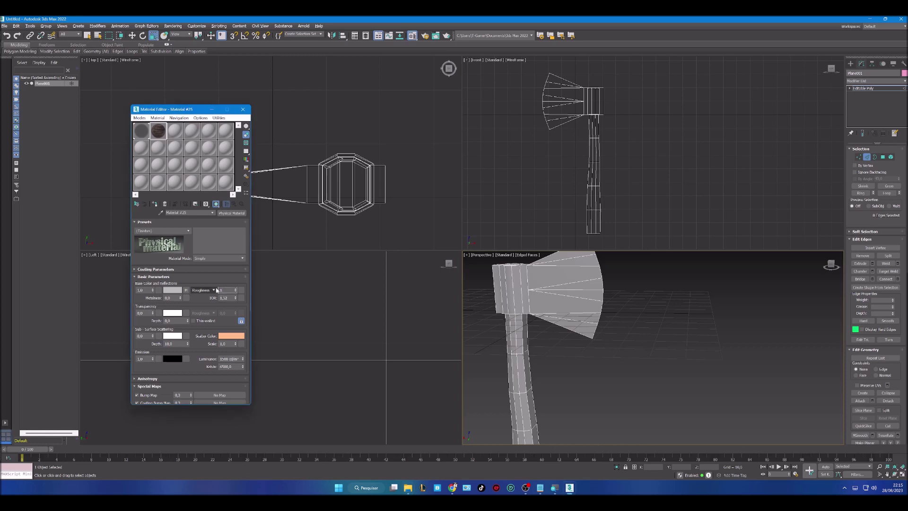
{"action": "key", "text": "Return"}
{"action": "scroll", "coordinate": [521, 339], "scroll_direction": "down", "scroll_amount": 2}
{"action": "middle_click_drag", "start_coordinate": [564, 368], "coordinate": [566, 330]}
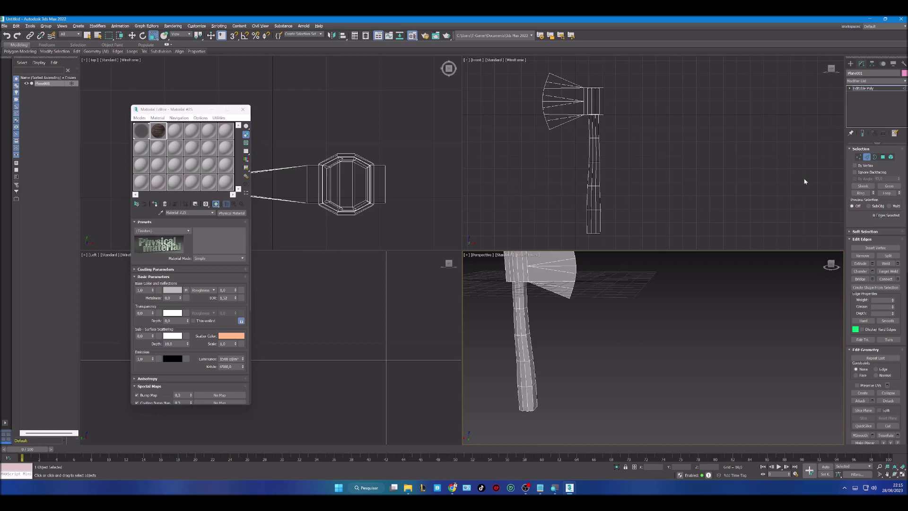
Step: Select all handle polygons below the axe head and apply the wood material to them
{"action": "left_click", "coordinate": [882, 156]}
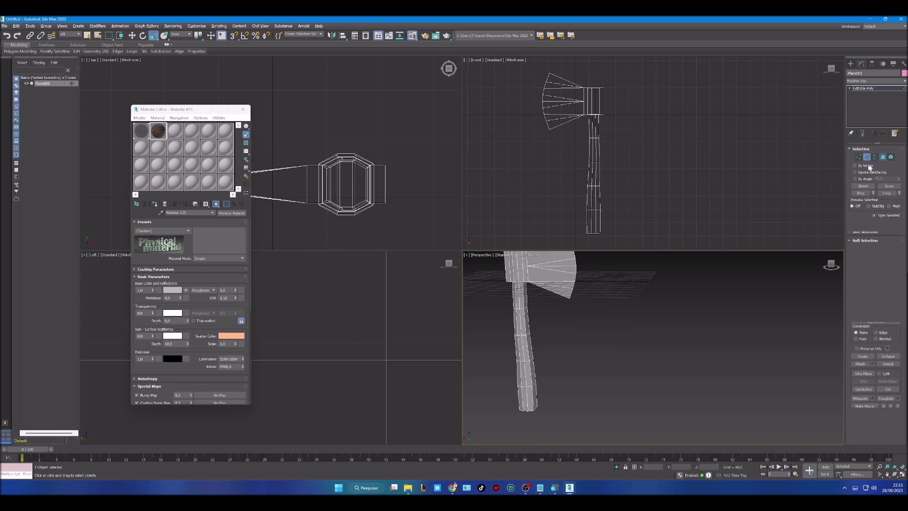
{"action": "left_click_drag", "start_coordinate": [567, 239], "coordinate": [647, 184]}
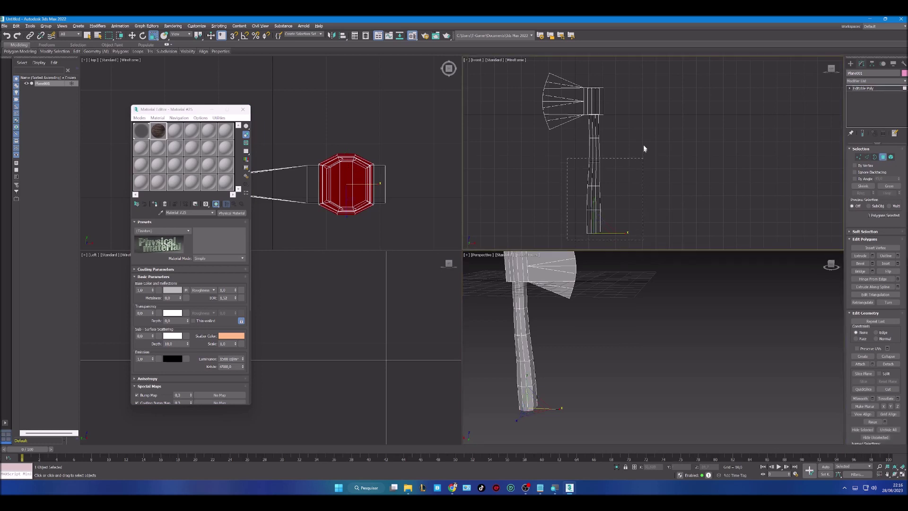
{"action": "left_click_drag", "start_coordinate": [644, 128], "coordinate": [645, 129]}
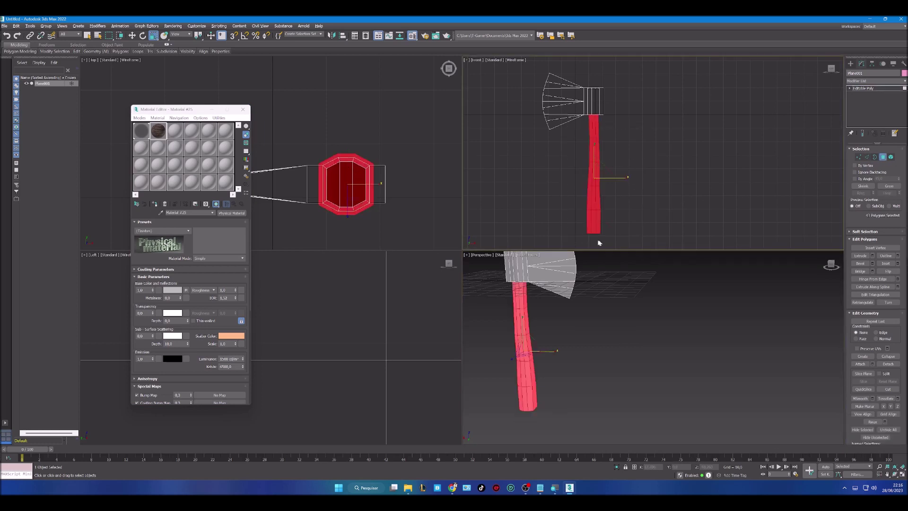
{"action": "left_click_drag", "start_coordinate": [157, 133], "coordinate": [524, 320]}
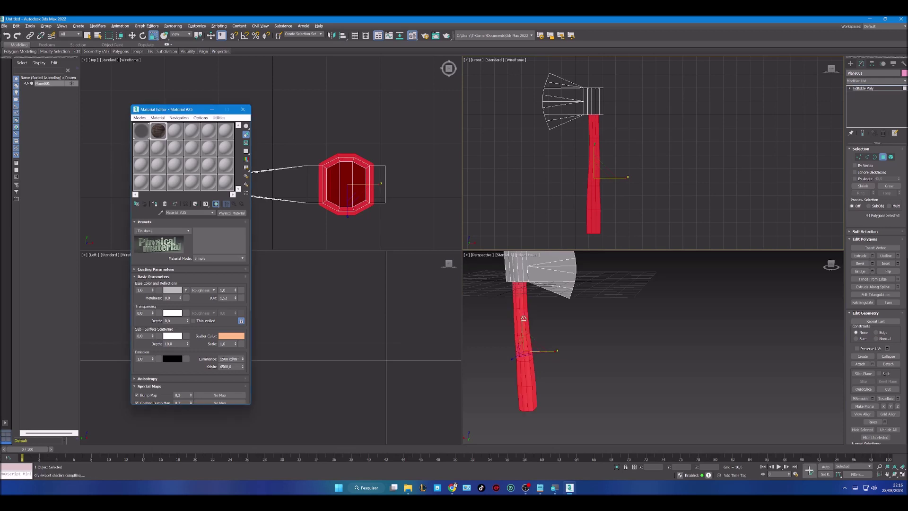
{"action": "left_click", "coordinate": [641, 223]}
Step: Select the top and side faces of the handle end protruding above the axe head and apply the wood material to them
{"action": "middle_click_drag", "start_coordinate": [602, 318], "coordinate": [534, 358], "text": "alt"}
{"action": "scroll", "coordinate": [533, 358], "scroll_direction": "up", "scroll_amount": 5}
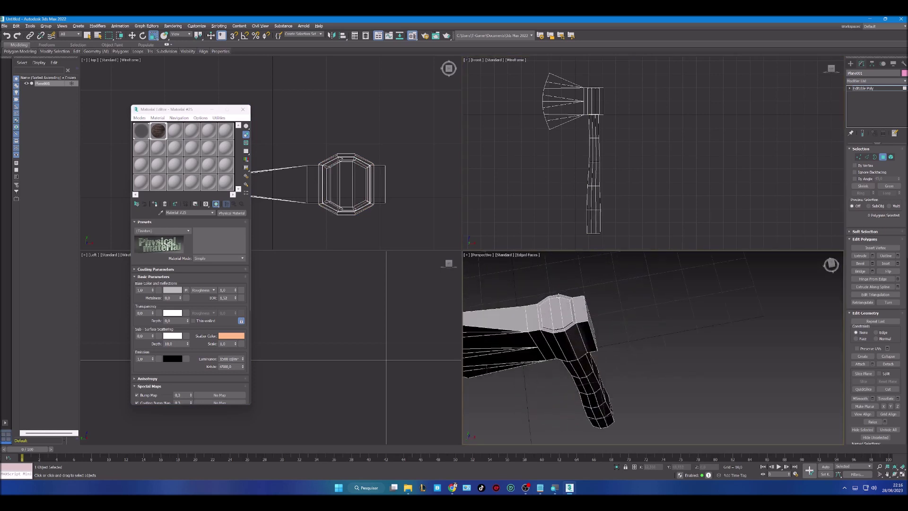
{"action": "left_click", "coordinate": [548, 313]}
{"action": "left_click", "coordinate": [556, 312], "text": "ctrl"}
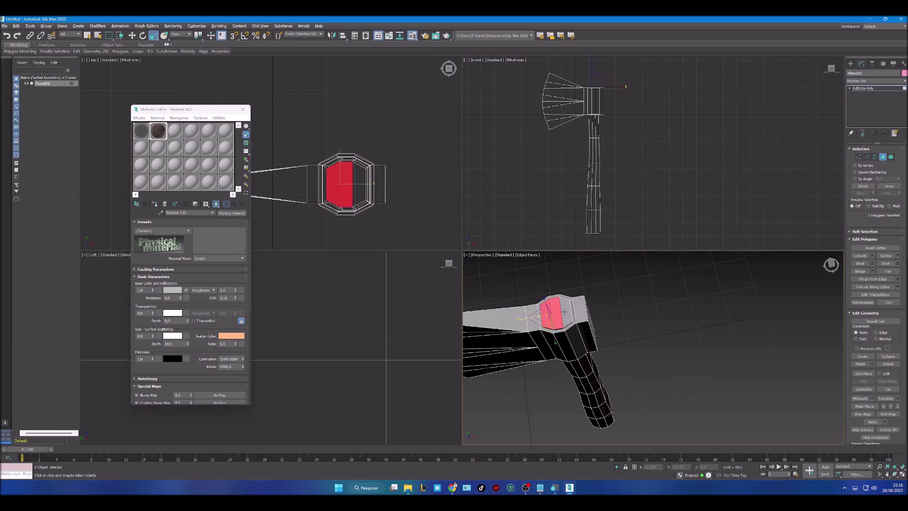
{"action": "left_click", "coordinate": [566, 312], "text": "ctrl"}
{"action": "scroll", "coordinate": [563, 321], "scroll_direction": "up", "scroll_amount": 3}
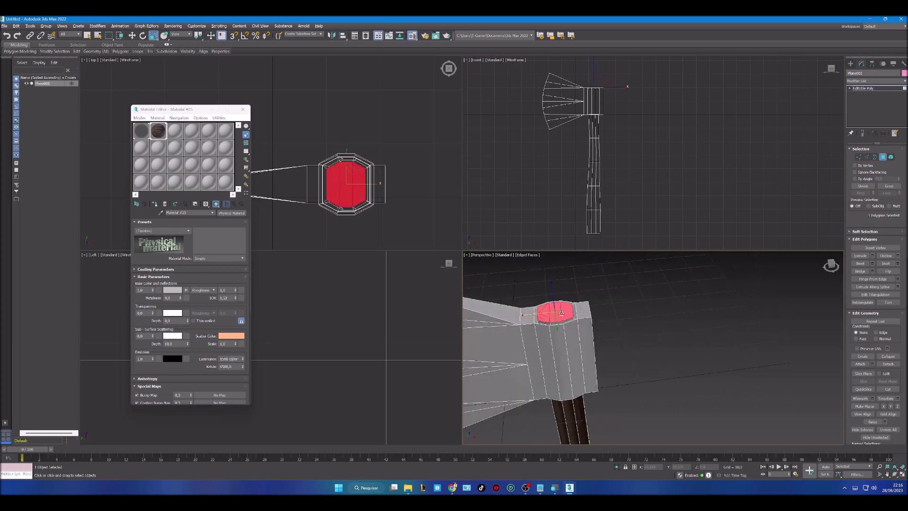
{"action": "scroll", "coordinate": [561, 314], "scroll_direction": "up", "scroll_amount": 3}
{"action": "left_click", "coordinate": [570, 333], "text": "ctrl"}
{"action": "left_click", "coordinate": [555, 334], "text": "ctrl"}
{"action": "left_click", "coordinate": [520, 336], "text": "ctrl"}
{"action": "middle_click_drag", "start_coordinate": [507, 337], "coordinate": [575, 361]}
{"action": "left_click", "coordinate": [560, 356], "text": "ctrl"}
{"action": "left_click", "coordinate": [574, 366], "text": "ctrl"}
{"action": "left_click", "coordinate": [536, 373], "text": "ctrl"}
{"action": "left_click", "coordinate": [524, 372], "text": "ctrl"}
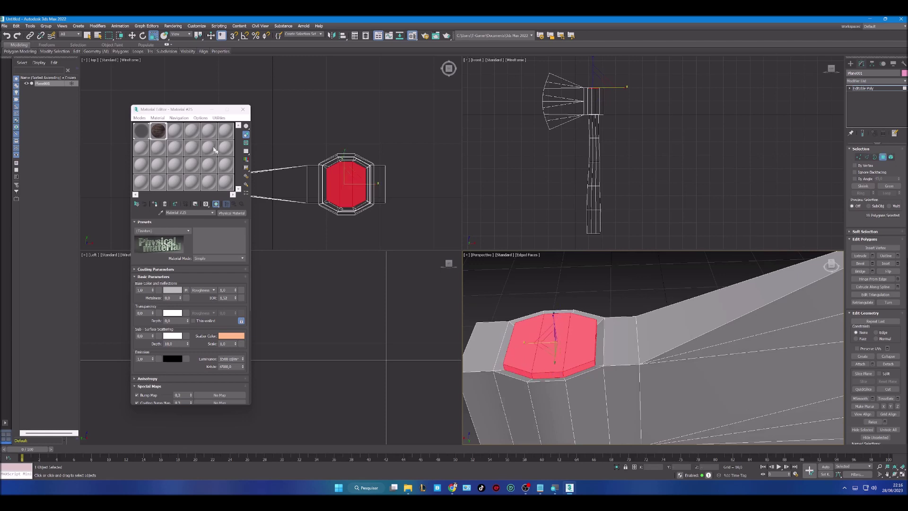
{"action": "left_click_drag", "start_coordinate": [159, 131], "coordinate": [546, 355]}
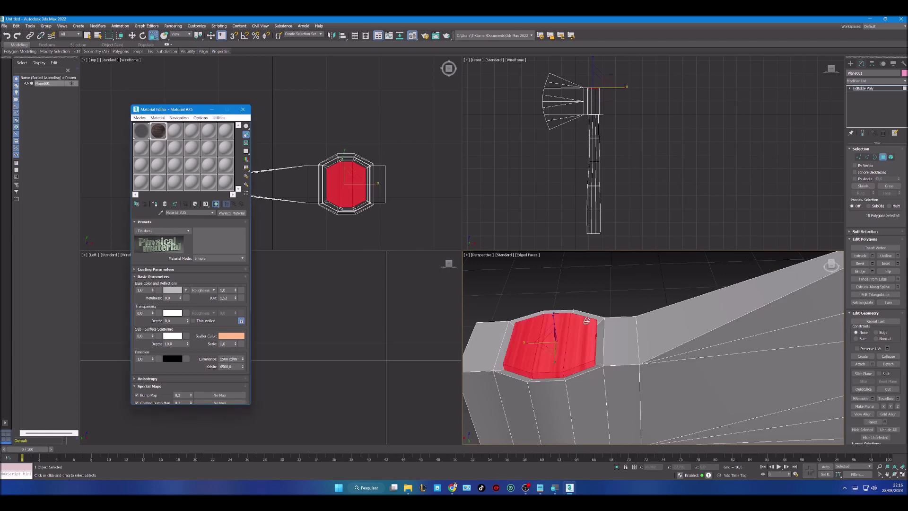
{"action": "left_click", "coordinate": [621, 290]}
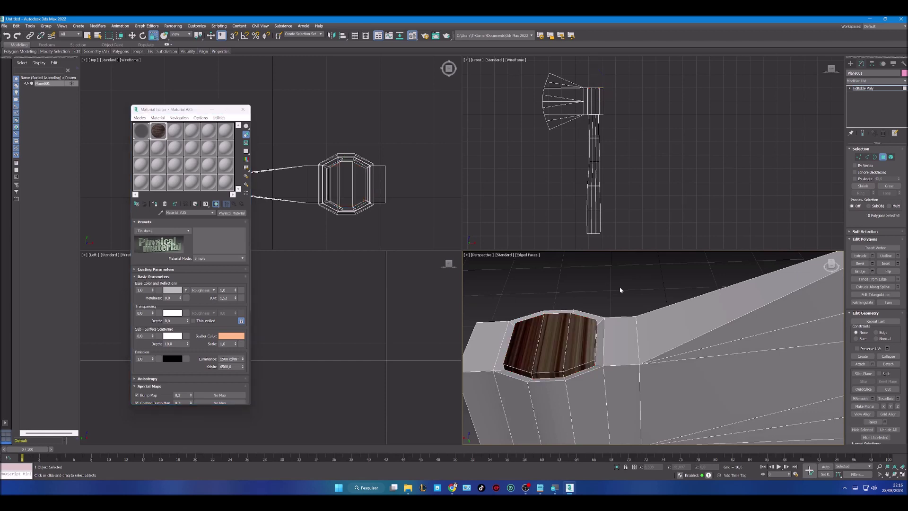
Step: Turn off the edge display in the perspective view and examine the wood texture on the handle and its top end
{"action": "scroll", "coordinate": [625, 362], "scroll_direction": "down", "scroll_amount": 10}
{"action": "middle_click_drag", "start_coordinate": [684, 402], "coordinate": [600, 339]}
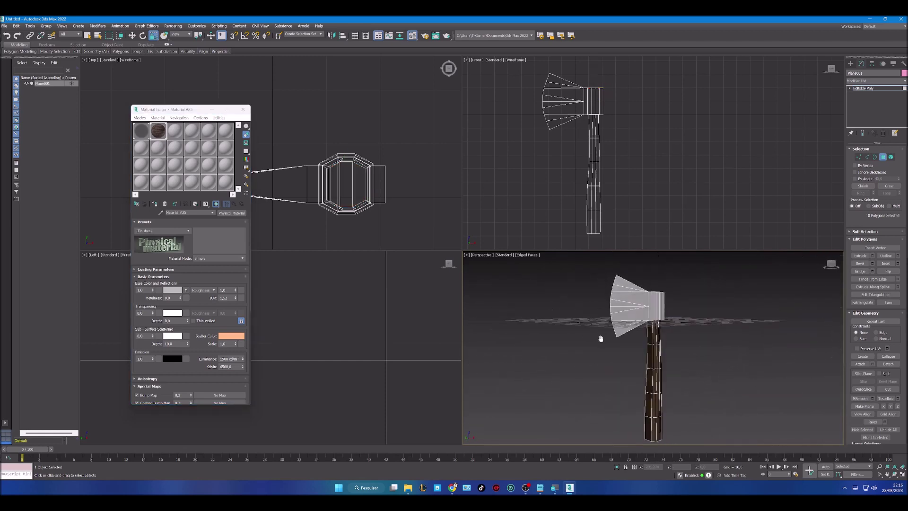
{"action": "key", "text": "F4"}
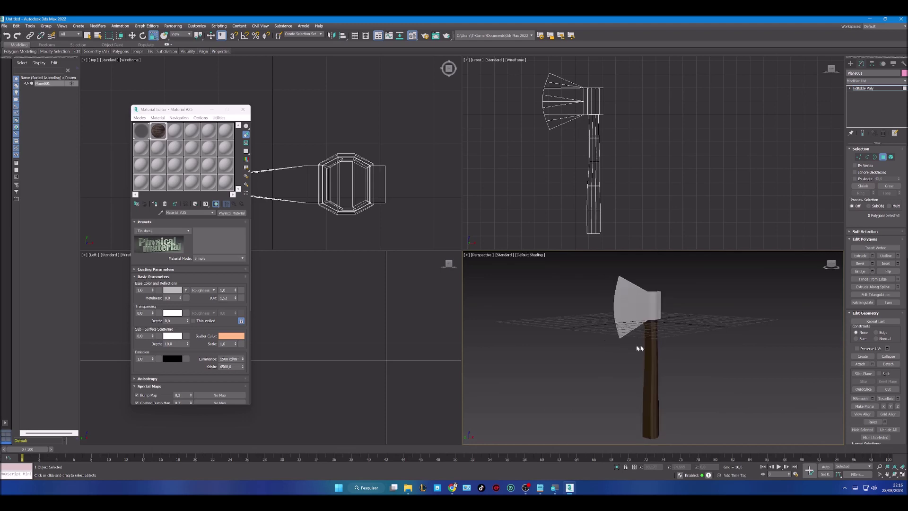
{"action": "mouse_move", "coordinate": [685, 349]}
{"action": "middle_mouse_down"}
{"action": "mouse_move", "coordinate": [516, 344]}
{"action": "mouse_move", "coordinate": [661, 349]}
{"action": "mouse_move", "coordinate": [626, 362]}
{"action": "mouse_move", "coordinate": [551, 339]}
{"action": "middle_mouse_up"}
{"action": "scroll", "coordinate": [638, 368], "scroll_direction": "up", "scroll_amount": 6}
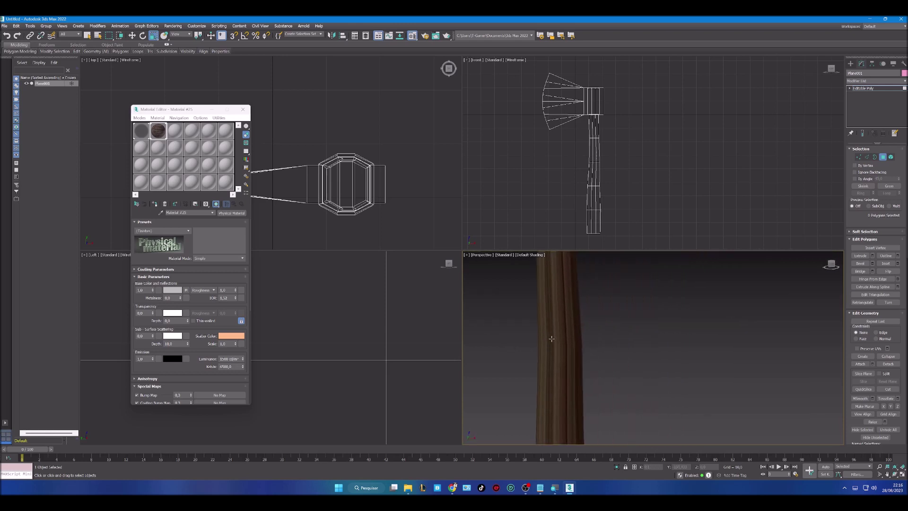
{"action": "scroll", "coordinate": [551, 339], "scroll_direction": "down", "scroll_amount": 2}
{"action": "scroll", "coordinate": [578, 348], "scroll_direction": "down", "scroll_amount": 2}
{"action": "middle_click_drag", "start_coordinate": [580, 346], "coordinate": [543, 317]}
{"action": "middle_click_drag", "start_coordinate": [544, 284], "coordinate": [566, 372]}
{"action": "scroll", "coordinate": [549, 323], "scroll_direction": "down", "scroll_amount": 4}
{"action": "scroll", "coordinate": [546, 318], "scroll_direction": "up", "scroll_amount": 6}
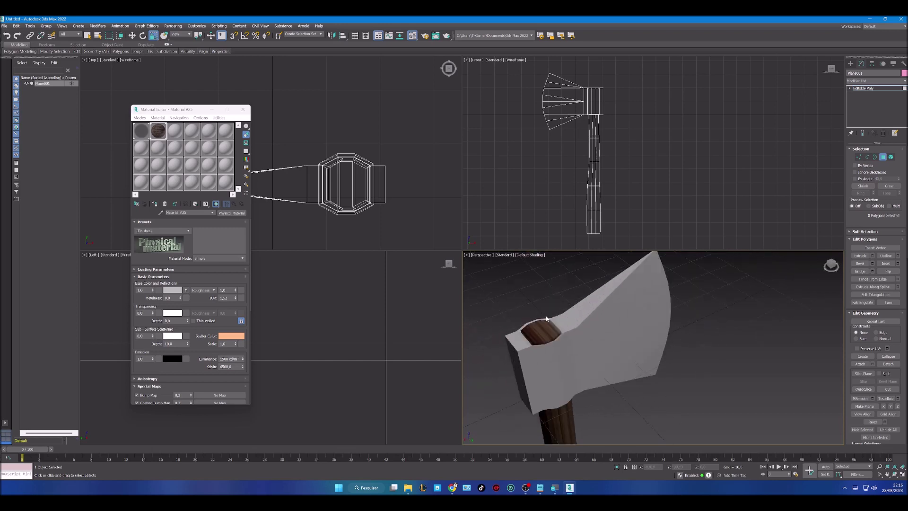
Step: Examine the wood grain on the protruding handle end up close and inspect the axe head's side
{"action": "scroll", "coordinate": [546, 318], "scroll_direction": "up", "scroll_amount": 4}
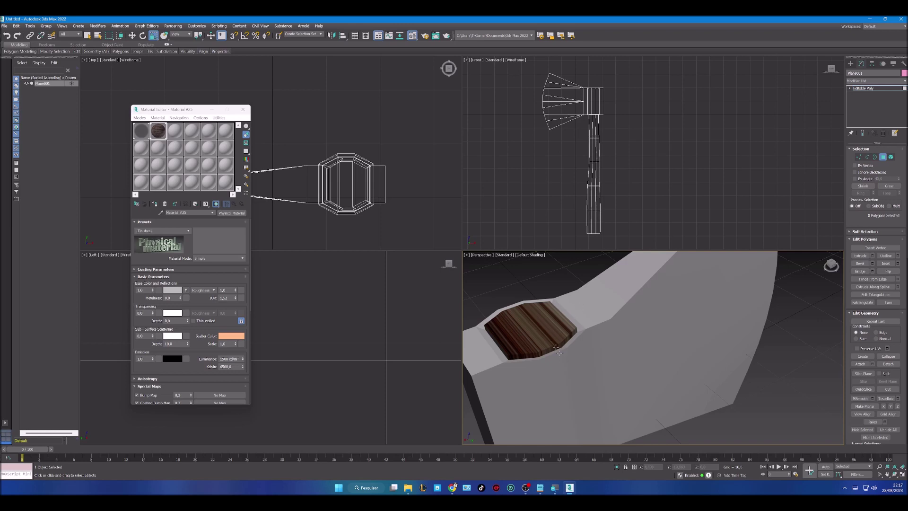
{"action": "scroll", "coordinate": [556, 348], "scroll_direction": "up", "scroll_amount": 3}
{"action": "scroll", "coordinate": [549, 333], "scroll_direction": "down", "scroll_amount": 2}
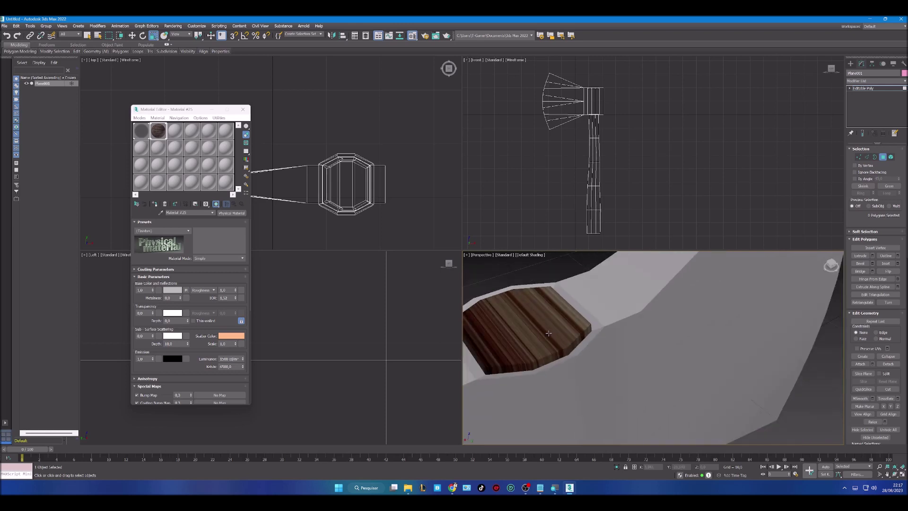
{"action": "scroll", "coordinate": [555, 343], "scroll_direction": "down", "scroll_amount": 2}
{"action": "scroll", "coordinate": [556, 344], "scroll_direction": "up", "scroll_amount": 2}
{"action": "scroll", "coordinate": [556, 344], "scroll_direction": "down", "scroll_amount": 2}
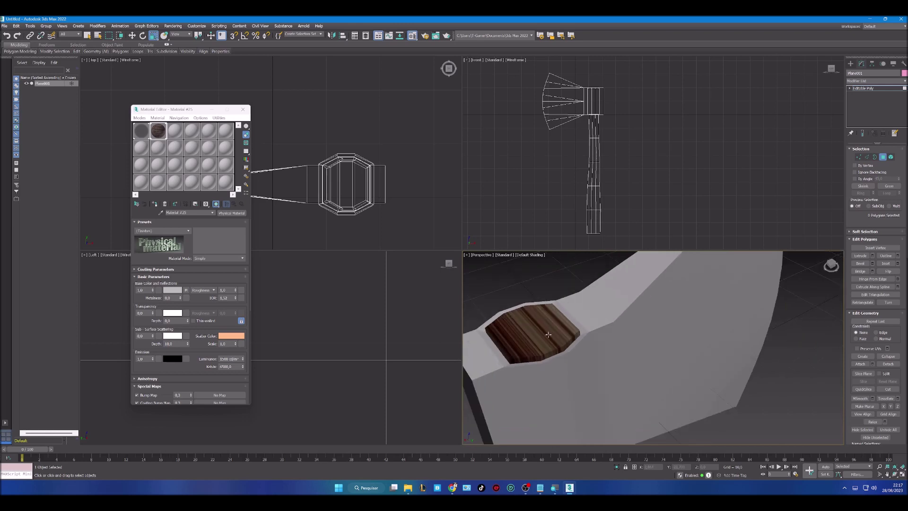
{"action": "scroll", "coordinate": [574, 361], "scroll_direction": "down", "scroll_amount": 3}
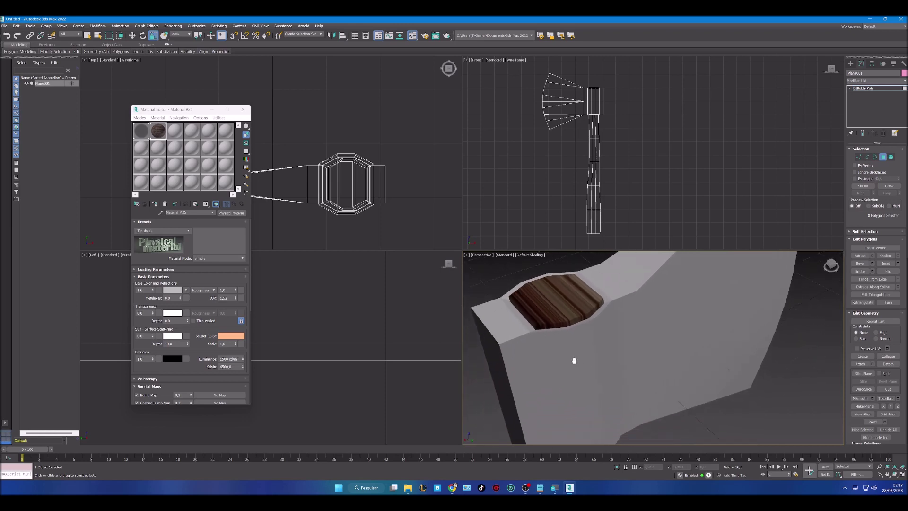
{"action": "scroll", "coordinate": [574, 355], "scroll_direction": "down", "scroll_amount": 3}
{"action": "middle_click_drag", "start_coordinate": [583, 372], "coordinate": [495, 349], "text": "alt"}
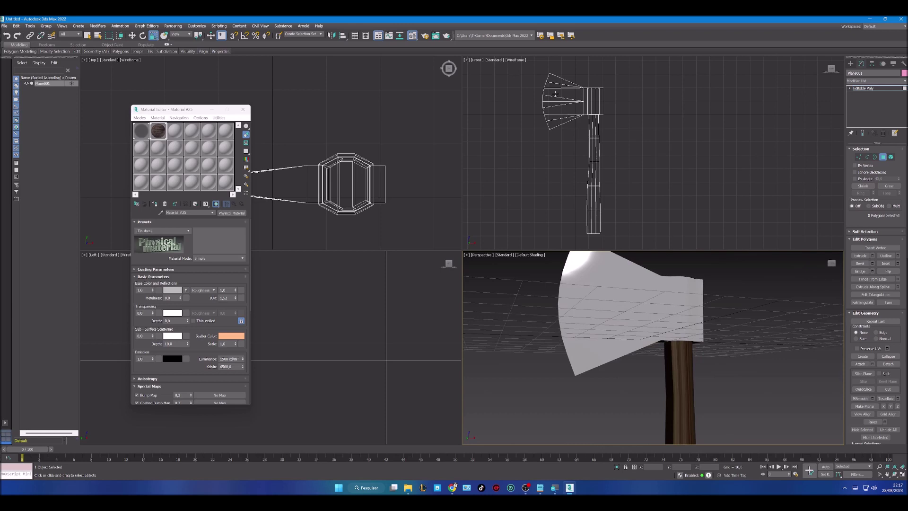
Step: Try to raise the lower rear vertices of the axe head in the front view, and undo the change
{"action": "scroll", "coordinate": [572, 88], "scroll_direction": "up", "scroll_amount": 3}
{"action": "scroll", "coordinate": [709, 151], "scroll_direction": "up", "scroll_amount": 2}
{"action": "key", "text": "1"}
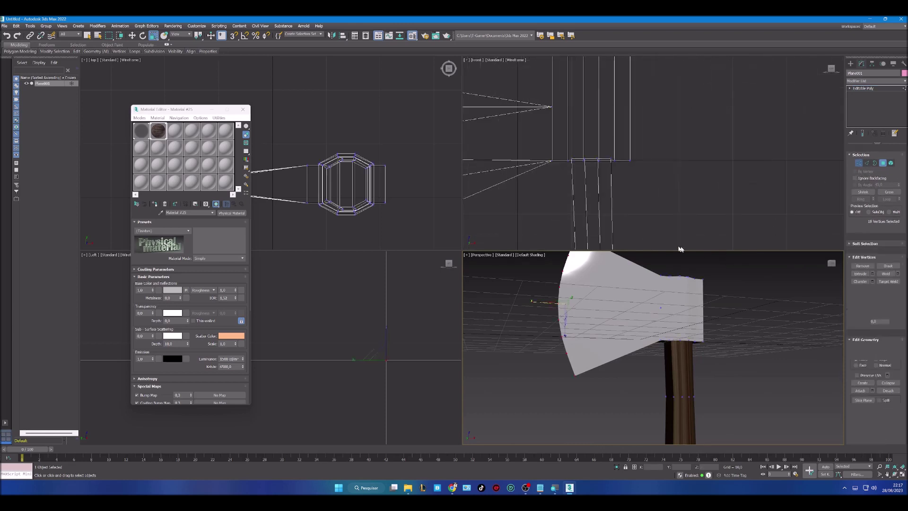
{"action": "middle_click_drag", "start_coordinate": [670, 148], "coordinate": [639, 220]}
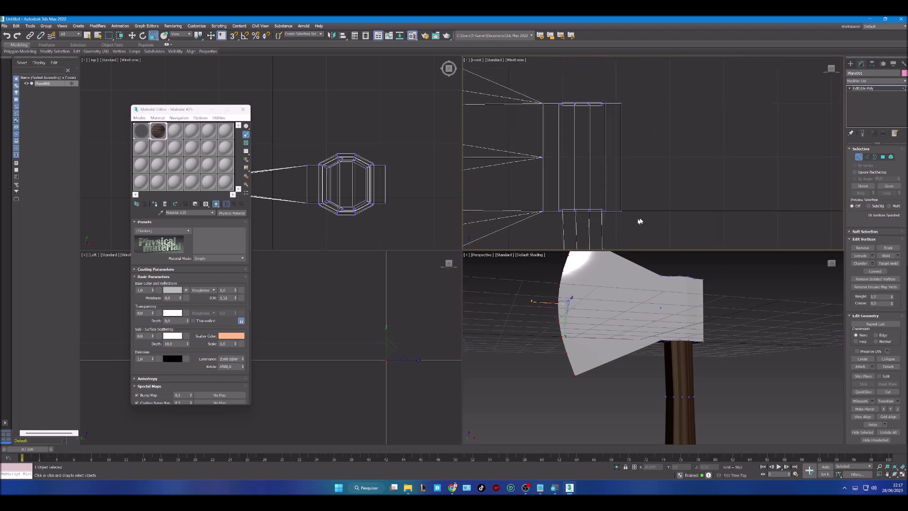
{"action": "left_click", "coordinate": [605, 216]}
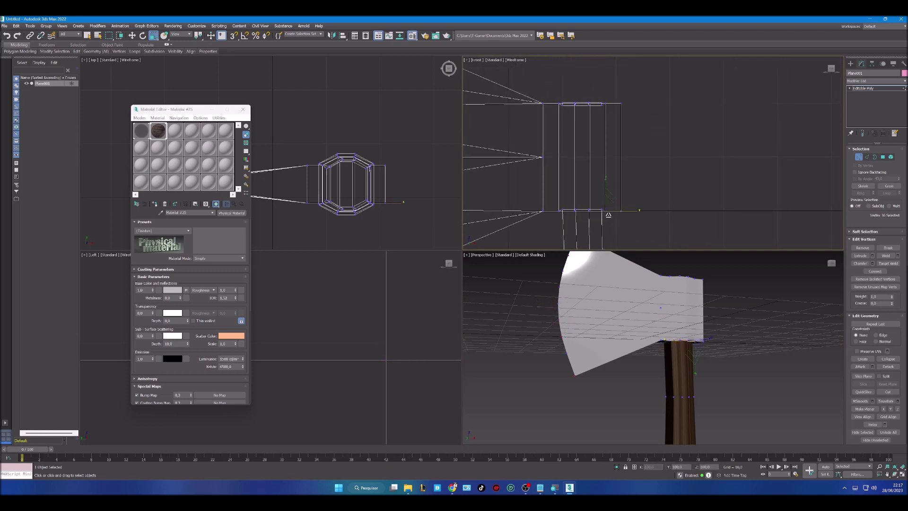
{"action": "left_click_drag", "start_coordinate": [606, 210], "coordinate": [606, 187]}
{"action": "key", "text": "w"}
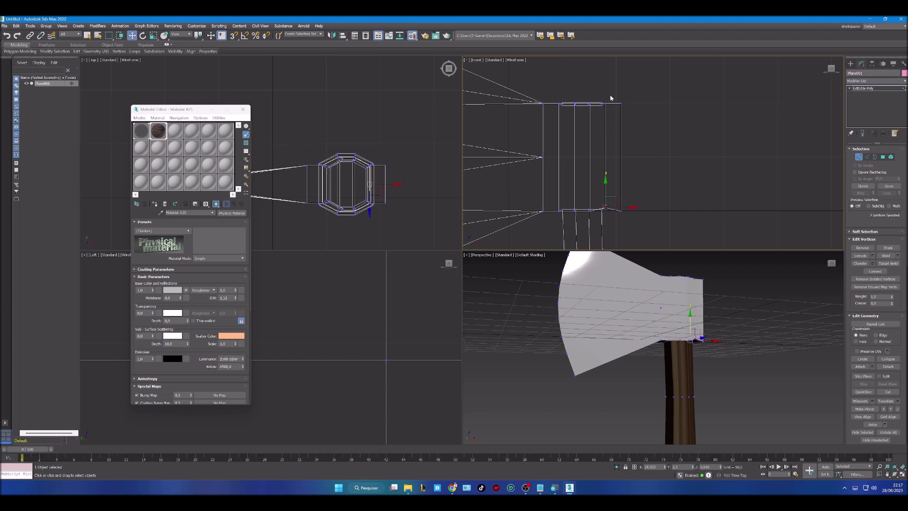
{"action": "mouse_move", "coordinate": [604, 114]}
{"action": "left_mouse_down"}
{"action": "mouse_move", "coordinate": [606, 93]}
{"action": "mouse_move", "coordinate": [606, 102]}
{"action": "left_mouse_up"}
{"action": "key", "text": "ctrl+z"}
{"action": "key", "text": "ctrl+z"}
Step: Try shortening the vertical side edge between the handle socket and the rear block by scaling it vertically
{"action": "left_click", "coordinate": [867, 156]}
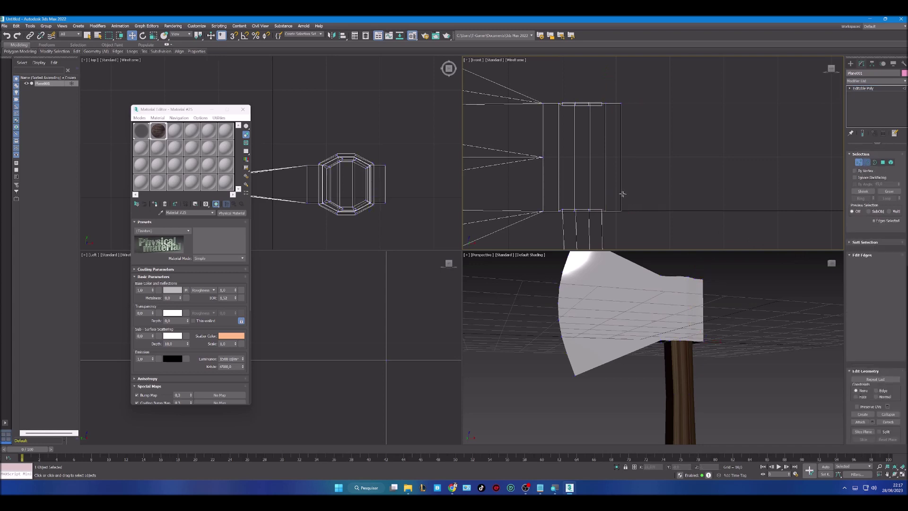
{"action": "left_click", "coordinate": [605, 189]}
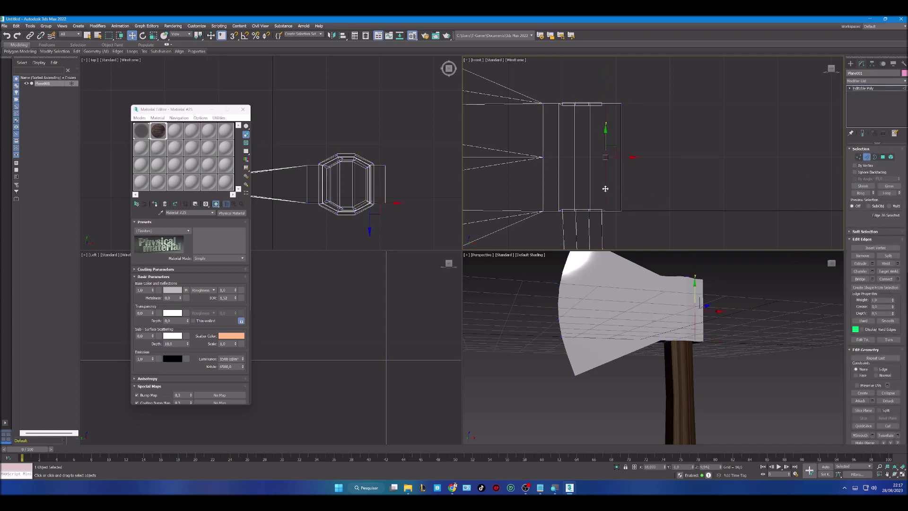
{"action": "key", "text": "r"}
{"action": "left_click_drag", "start_coordinate": [605, 145], "coordinate": [605, 134]}
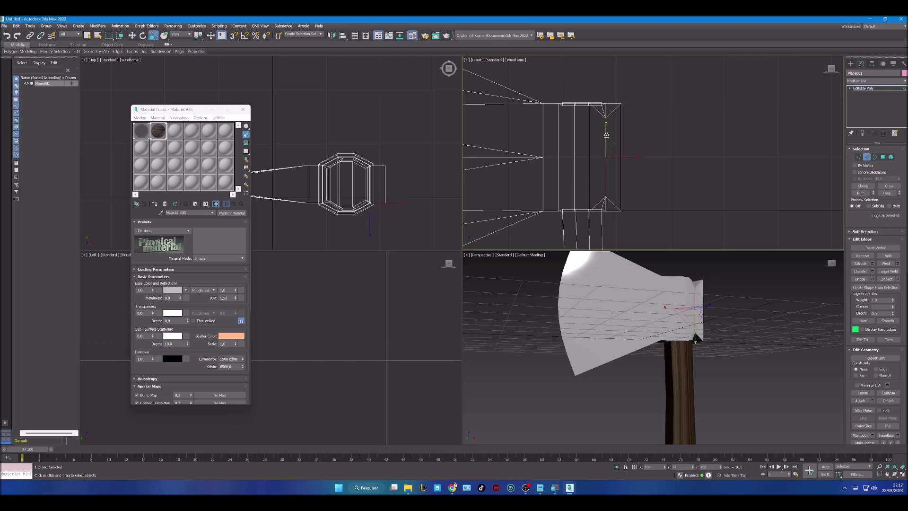
Step: Try scaling the axe head's flat back face down vertically and check the shape with edges displayed
{"action": "left_click", "coordinate": [622, 174]}
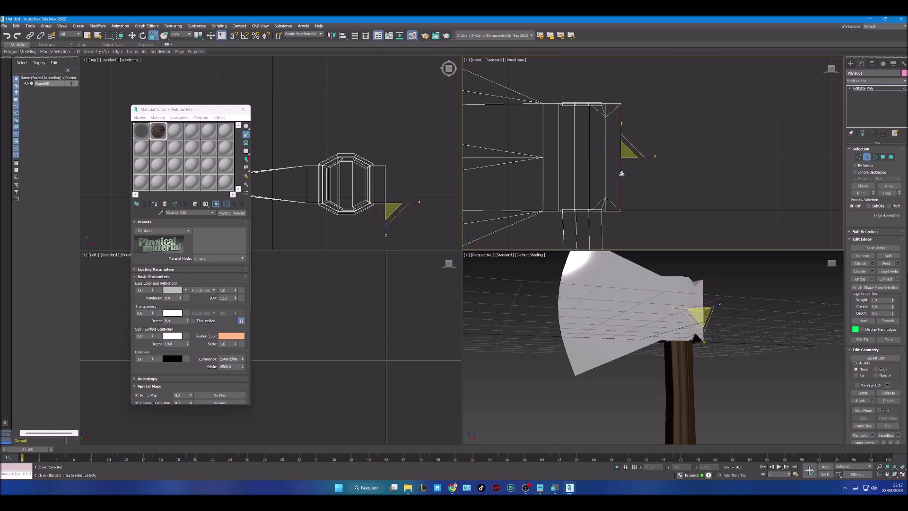
{"action": "middle_click_drag", "start_coordinate": [735, 363], "coordinate": [754, 256], "text": "alt"}
{"action": "key", "text": "4"}
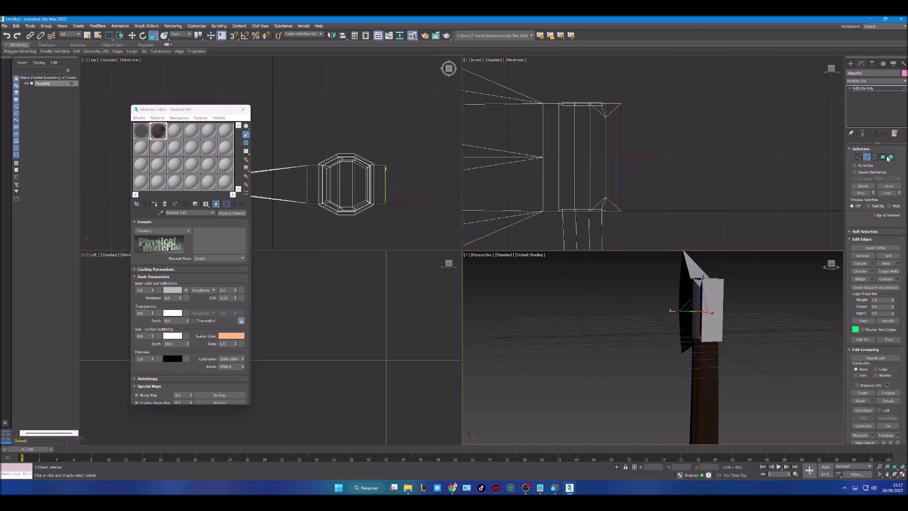
{"action": "left_click", "coordinate": [707, 288]}
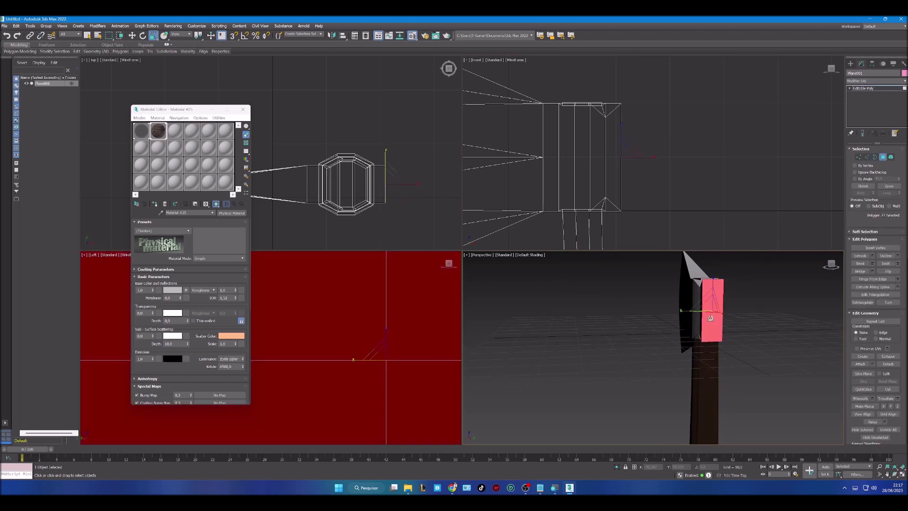
{"action": "middle_click_drag", "start_coordinate": [662, 163], "coordinate": [654, 166]}
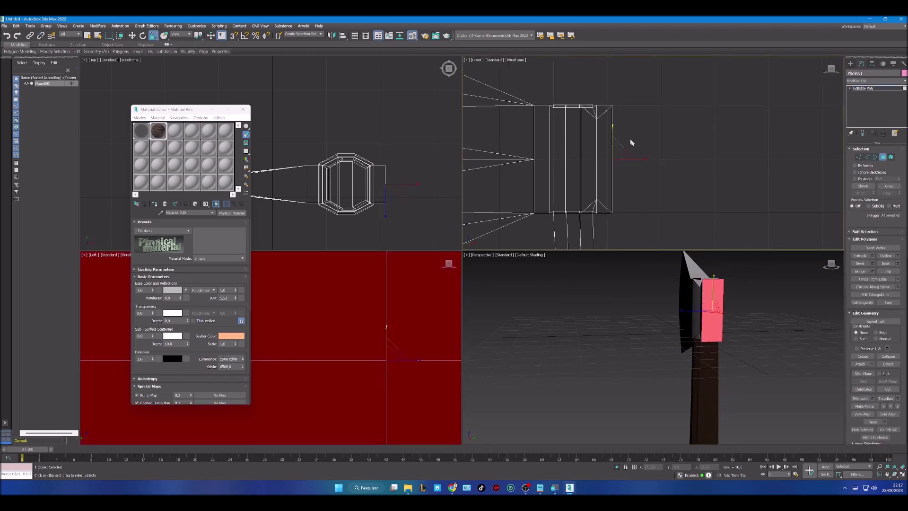
{"action": "left_click_drag", "start_coordinate": [612, 126], "coordinate": [612, 134]}
{"action": "middle_click", "coordinate": [724, 351]}
{"action": "mouse_move", "coordinate": [724, 351]}
{"action": "middle_mouse_down", "text": "alt"}
{"action": "mouse_move", "coordinate": [757, 352]}
{"action": "mouse_move", "coordinate": [706, 354]}
{"action": "mouse_move", "coordinate": [726, 355]}
{"action": "mouse_move", "coordinate": [715, 357]}
{"action": "mouse_move", "coordinate": [662, 348]}
{"action": "mouse_move", "coordinate": [703, 341]}
{"action": "mouse_move", "coordinate": [664, 344]}
{"action": "middle_mouse_up", "text": "alt"}
{"action": "key", "text": "F4"}
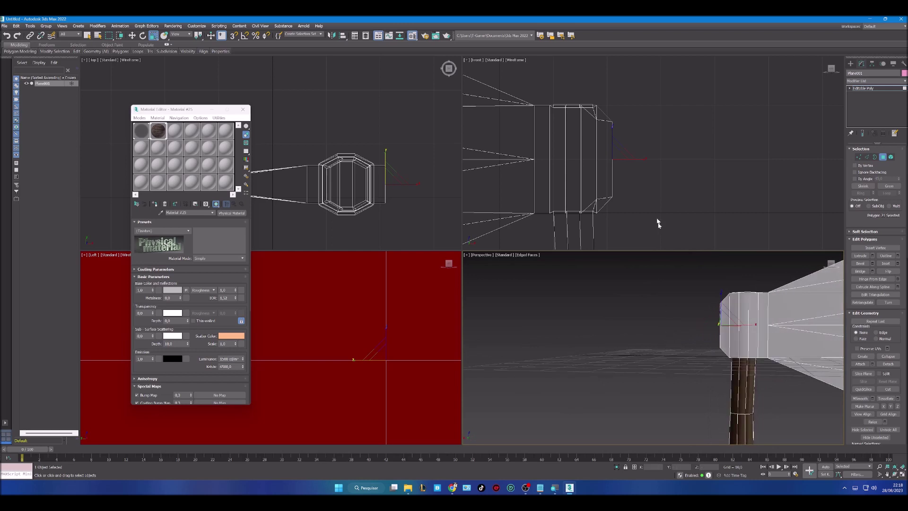
{"action": "left_click", "coordinate": [636, 207]}
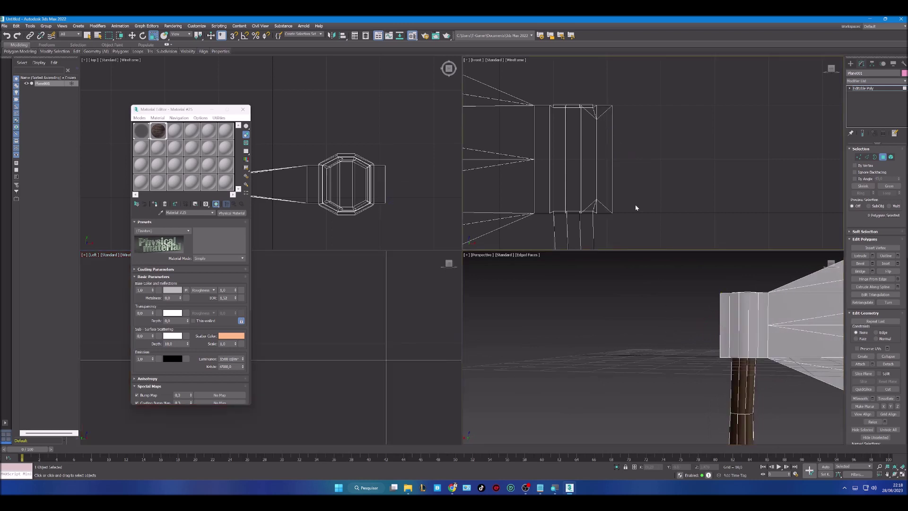
Step: Undo the vertical scaling of the side edge behind the handle socket
{"action": "middle_click_drag", "start_coordinate": [717, 275], "coordinate": [764, 322], "text": "alt"}
{"action": "left_click", "coordinate": [668, 230]}
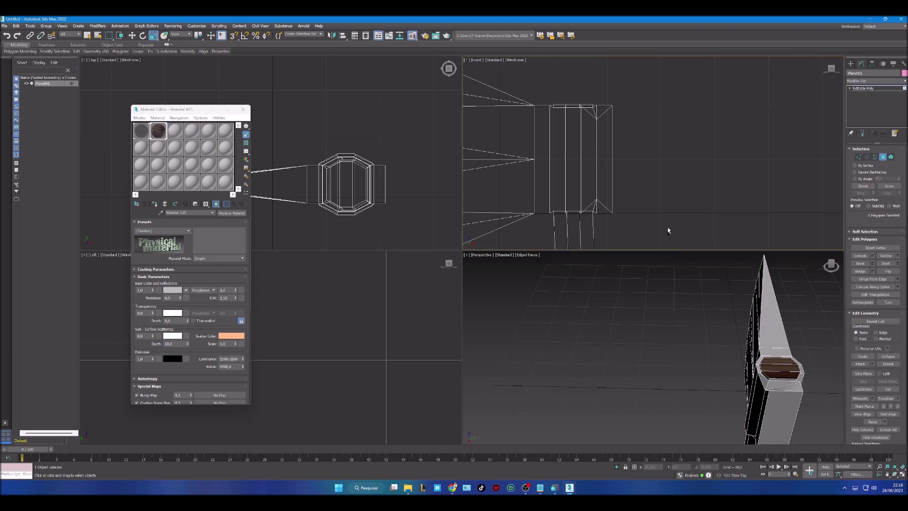
{"action": "left_click", "coordinate": [8, 36]}
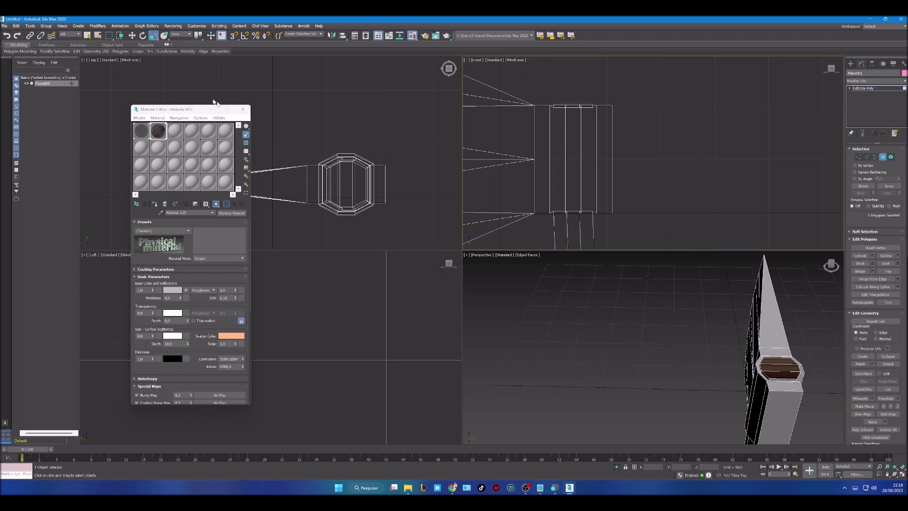
Step: Close the Material Editor and scale all polygons of the axe head's rear block down vertically
{"action": "left_click", "coordinate": [243, 109]}
{"action": "middle_click_drag", "start_coordinate": [835, 358], "coordinate": [735, 344]}
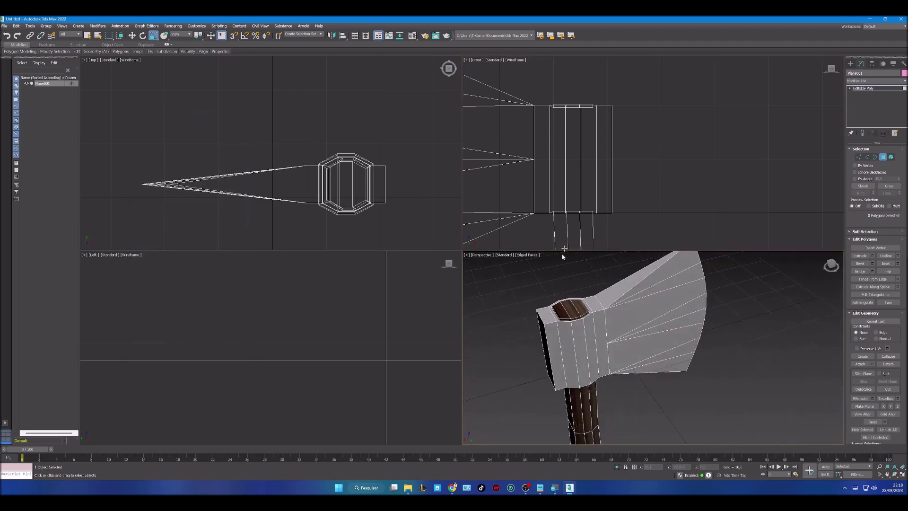
{"action": "left_click", "coordinate": [633, 96]}
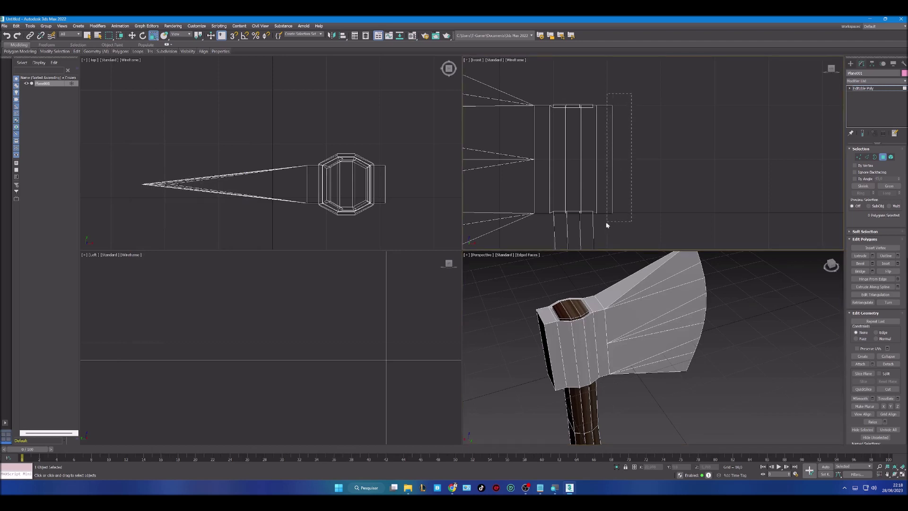
{"action": "left_click_drag", "start_coordinate": [607, 225], "coordinate": [605, 225]}
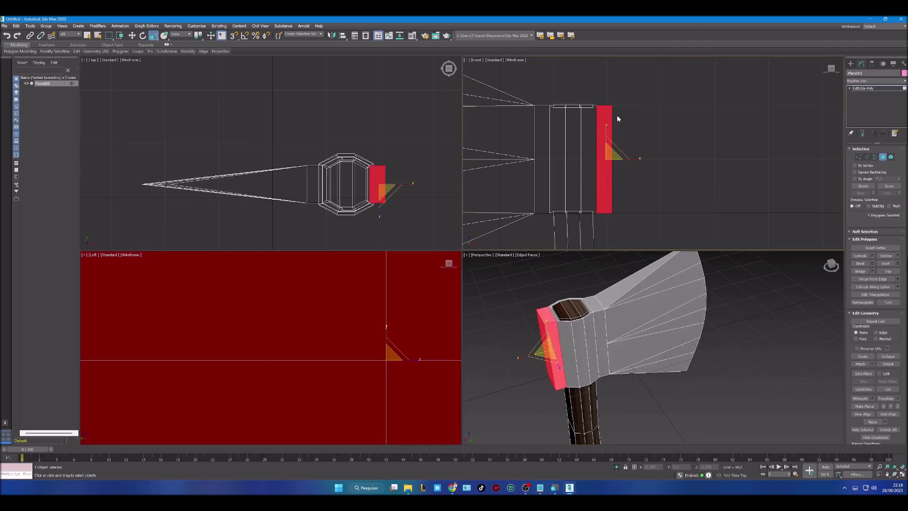
{"action": "left_click_drag", "start_coordinate": [606, 128], "coordinate": [606, 131]}
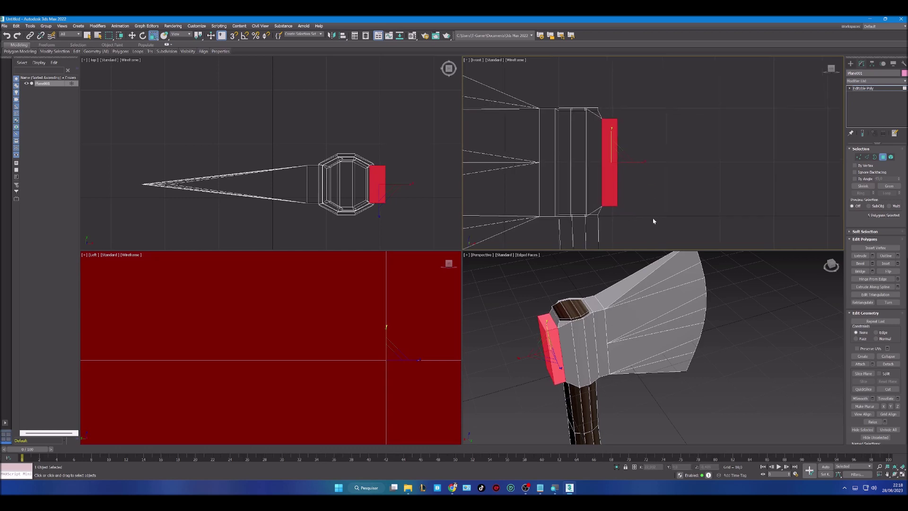
{"action": "left_click", "coordinate": [653, 219]}
{"action": "middle_click_drag", "start_coordinate": [654, 219], "coordinate": [638, 220], "text": "alt"}
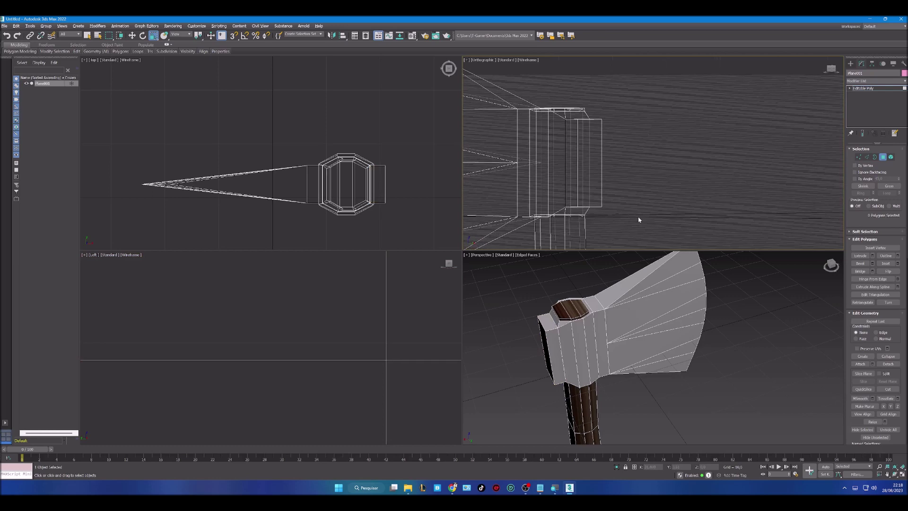
Step: Select the flat back face of the axe head and scale it down vertically to taper the rear block
{"action": "left_click", "coordinate": [597, 191]}
{"action": "key", "text": "f"}
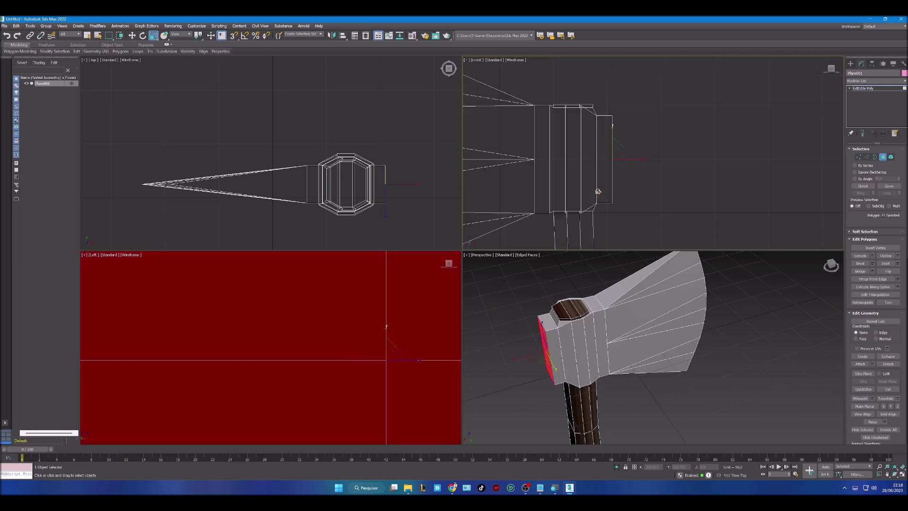
{"action": "middle_click_drag", "start_coordinate": [628, 395], "coordinate": [657, 389], "text": "alt"}
{"action": "middle_click_drag", "start_coordinate": [638, 172], "coordinate": [641, 173]}
{"action": "left_click_drag", "start_coordinate": [613, 129], "coordinate": [612, 136]}
{"action": "middle_click_drag", "start_coordinate": [623, 360], "coordinate": [661, 360], "text": "alt"}
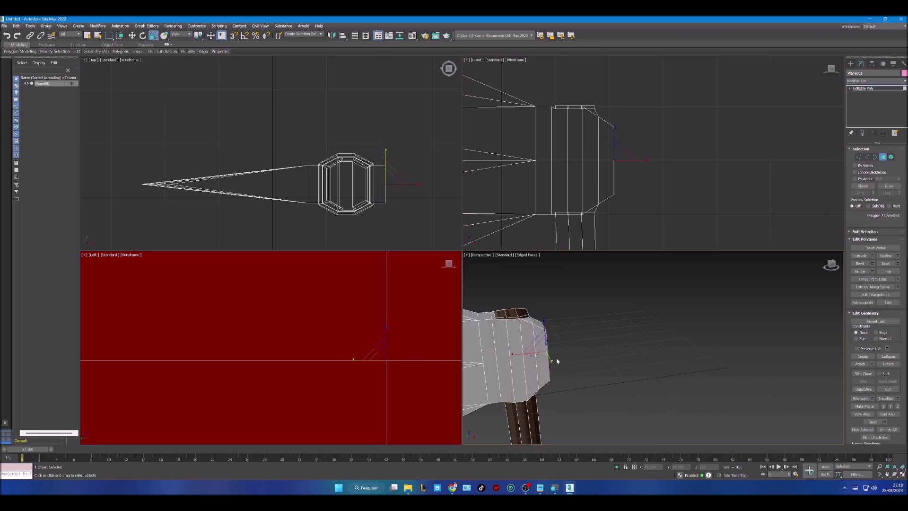
Step: Move the back face slightly outward along X to lengthen the rear block, and clear the selection
{"action": "key", "text": "w"}
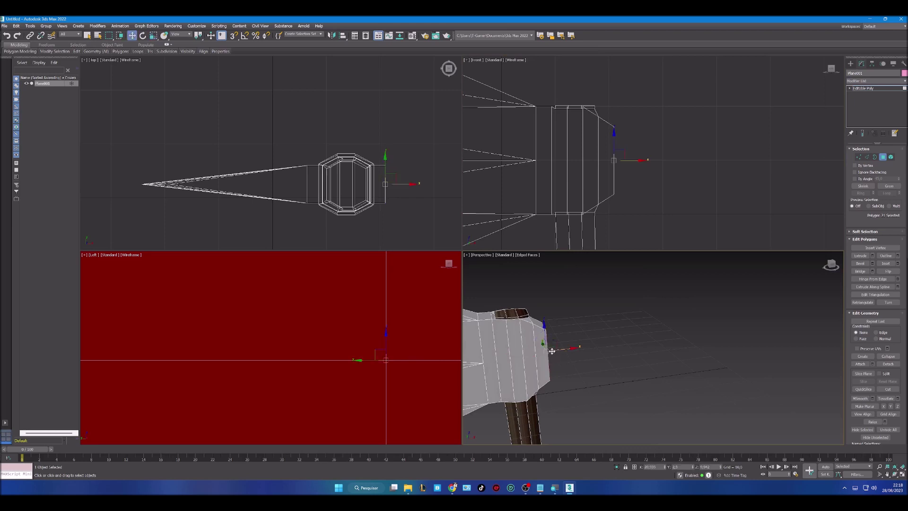
{"action": "left_click_drag", "start_coordinate": [563, 349], "coordinate": [568, 349]}
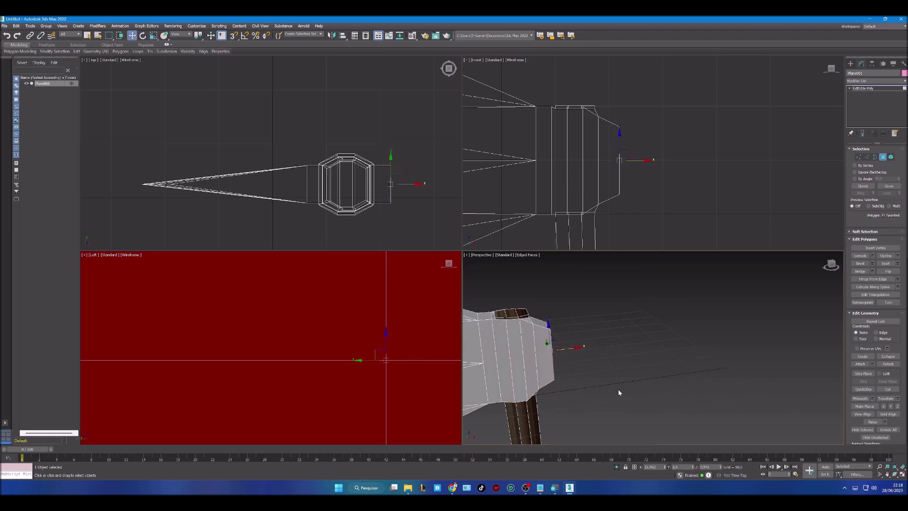
{"action": "left_click", "coordinate": [618, 392]}
Step: Hide the edges in the perspective view and examine the whole axe with its tapered rear block
{"action": "scroll", "coordinate": [619, 395], "scroll_direction": "down", "scroll_amount": 5}
{"action": "middle_click_drag", "start_coordinate": [620, 397], "coordinate": [625, 332], "text": "alt"}
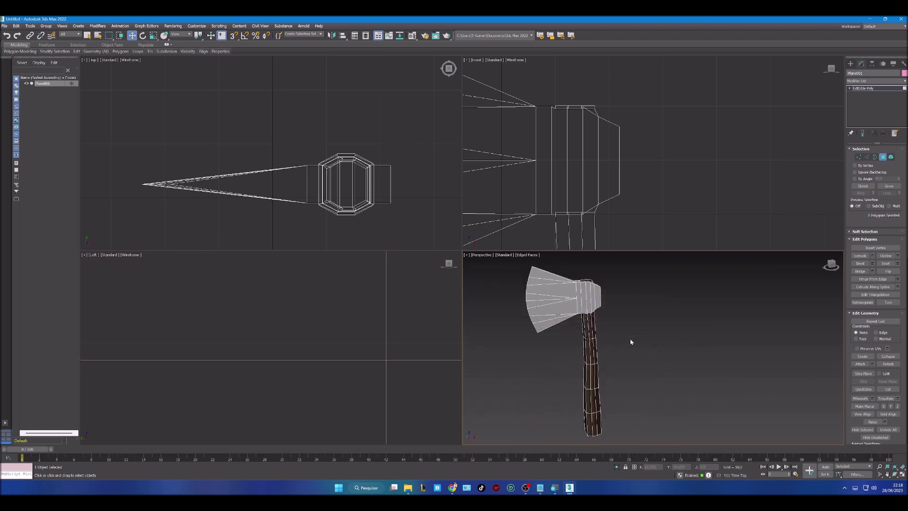
{"action": "key", "text": "F4"}
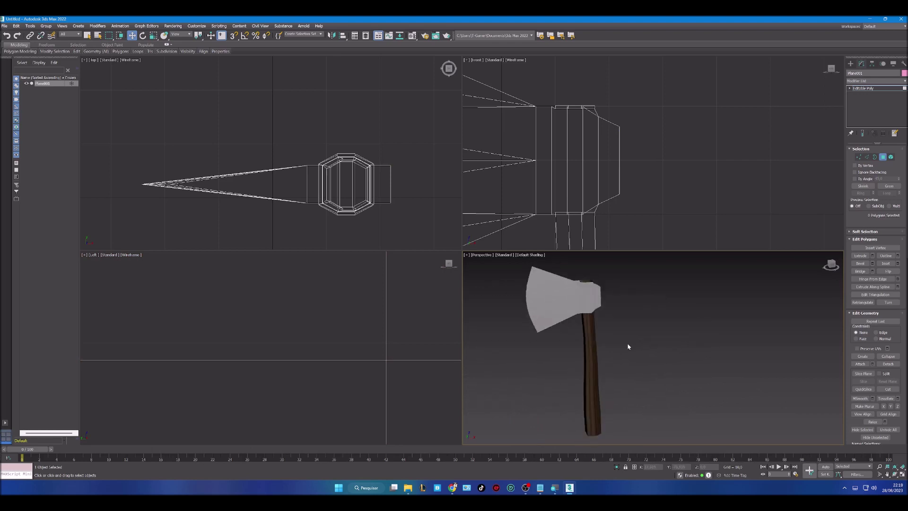
{"action": "middle_click_drag", "start_coordinate": [629, 350], "coordinate": [801, 371], "text": "alt"}
{"action": "middle_click_drag", "start_coordinate": [649, 324], "coordinate": [562, 326], "text": "alt"}
{"action": "middle_click_drag", "start_coordinate": [642, 361], "coordinate": [671, 352]}
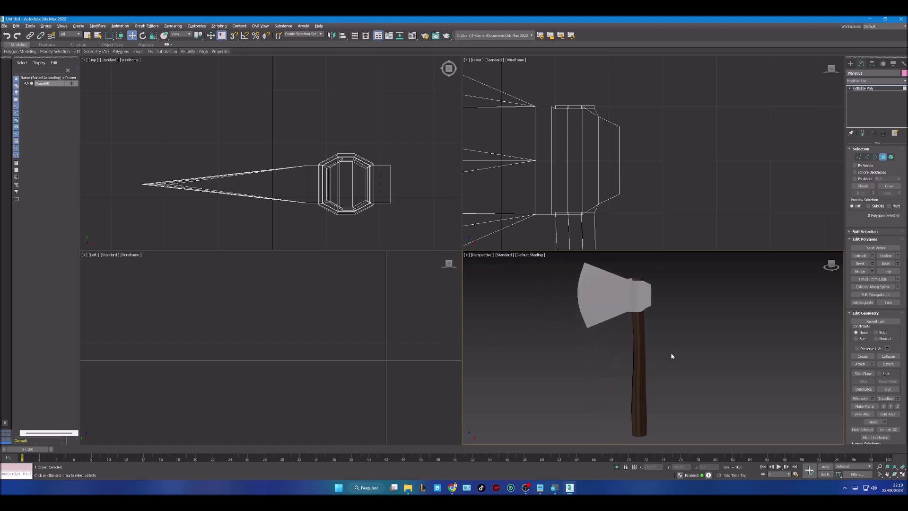
Step: Maximize the perspective view, select the four polygons around the neck between blade and handle socket, and scale them slightly smaller in thickness and height
{"action": "key", "text": "alt+w"}
{"action": "middle_click_drag", "start_coordinate": [491, 272], "coordinate": [531, 293]}
{"action": "scroll", "coordinate": [461, 202], "scroll_direction": "down", "scroll_amount": 2}
{"action": "scroll", "coordinate": [461, 202], "scroll_direction": "up", "scroll_amount": 2}
{"action": "left_click", "coordinate": [461, 201]}
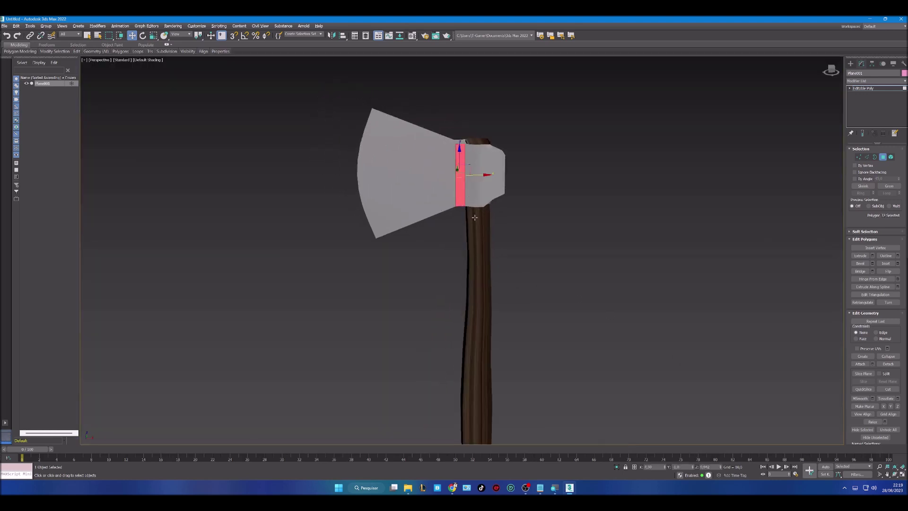
{"action": "middle_click_drag", "start_coordinate": [453, 255], "coordinate": [507, 276], "text": "alt"}
{"action": "left_click", "coordinate": [439, 175], "text": "ctrl"}
{"action": "middle_click_drag", "start_coordinate": [490, 196], "coordinate": [469, 198], "text": "alt"}
{"action": "left_click", "coordinate": [455, 169], "text": "ctrl"}
{"action": "middle_click_drag", "start_coordinate": [476, 208], "coordinate": [480, 162], "text": "alt"}
{"action": "left_click", "coordinate": [449, 214], "text": "ctrl"}
{"action": "middle_click_drag", "start_coordinate": [470, 218], "coordinate": [471, 256], "text": "alt"}
{"action": "key", "text": "r"}
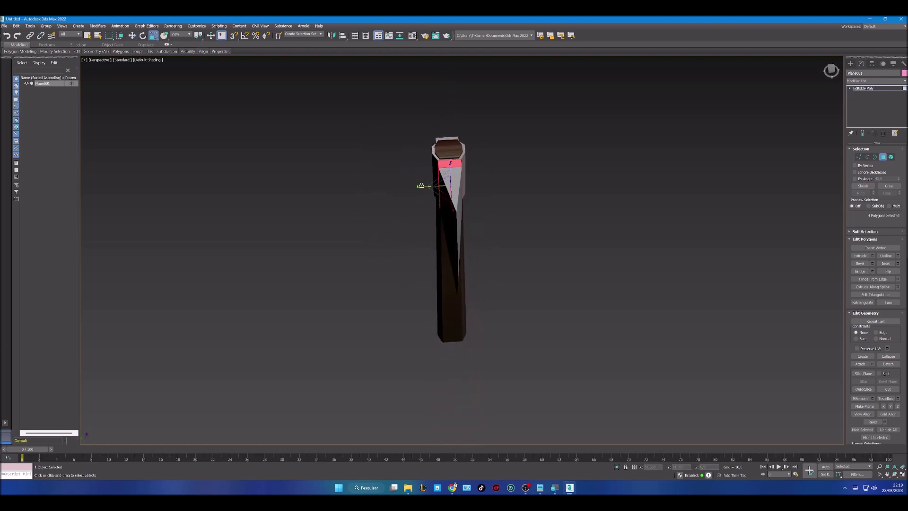
{"action": "left_click_drag", "start_coordinate": [422, 185], "coordinate": [425, 186]}
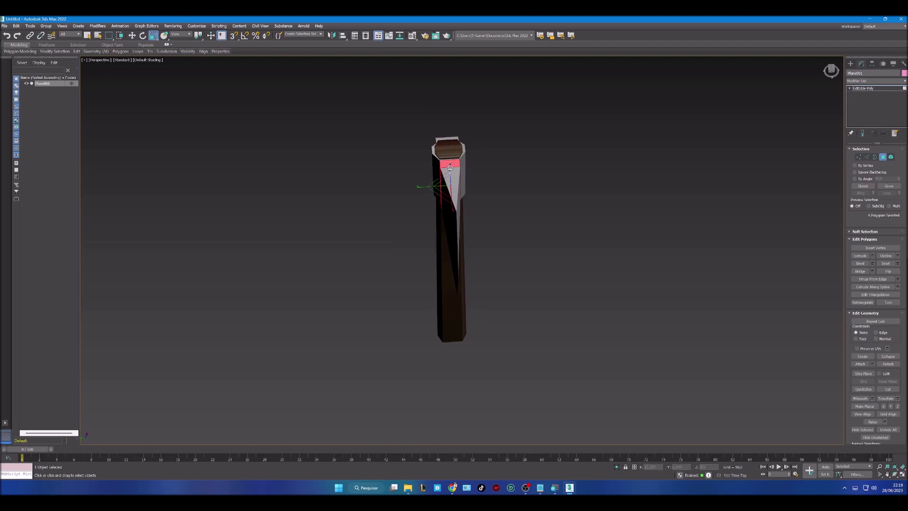
{"action": "left_click_drag", "start_coordinate": [449, 166], "coordinate": [450, 167]}
Step: Clear the polygon selection and examine the complete axe from several angles
{"action": "middle_click_drag", "start_coordinate": [511, 232], "coordinate": [469, 214], "text": "alt"}
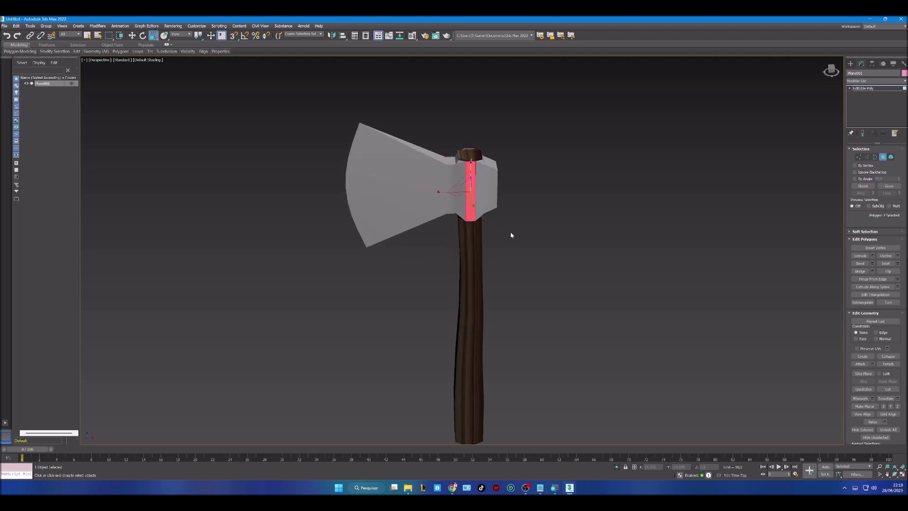
{"action": "middle_click_drag", "start_coordinate": [546, 254], "coordinate": [527, 268], "text": "alt"}
{"action": "left_click", "coordinate": [486, 329]}
{"action": "left_click", "coordinate": [549, 358]}
{"action": "middle_click_drag", "start_coordinate": [534, 365], "coordinate": [535, 365], "text": "alt"}
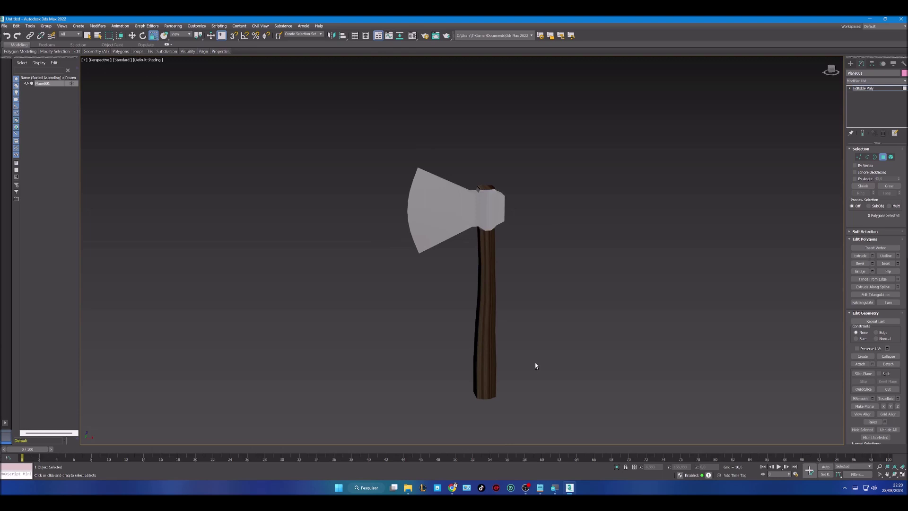